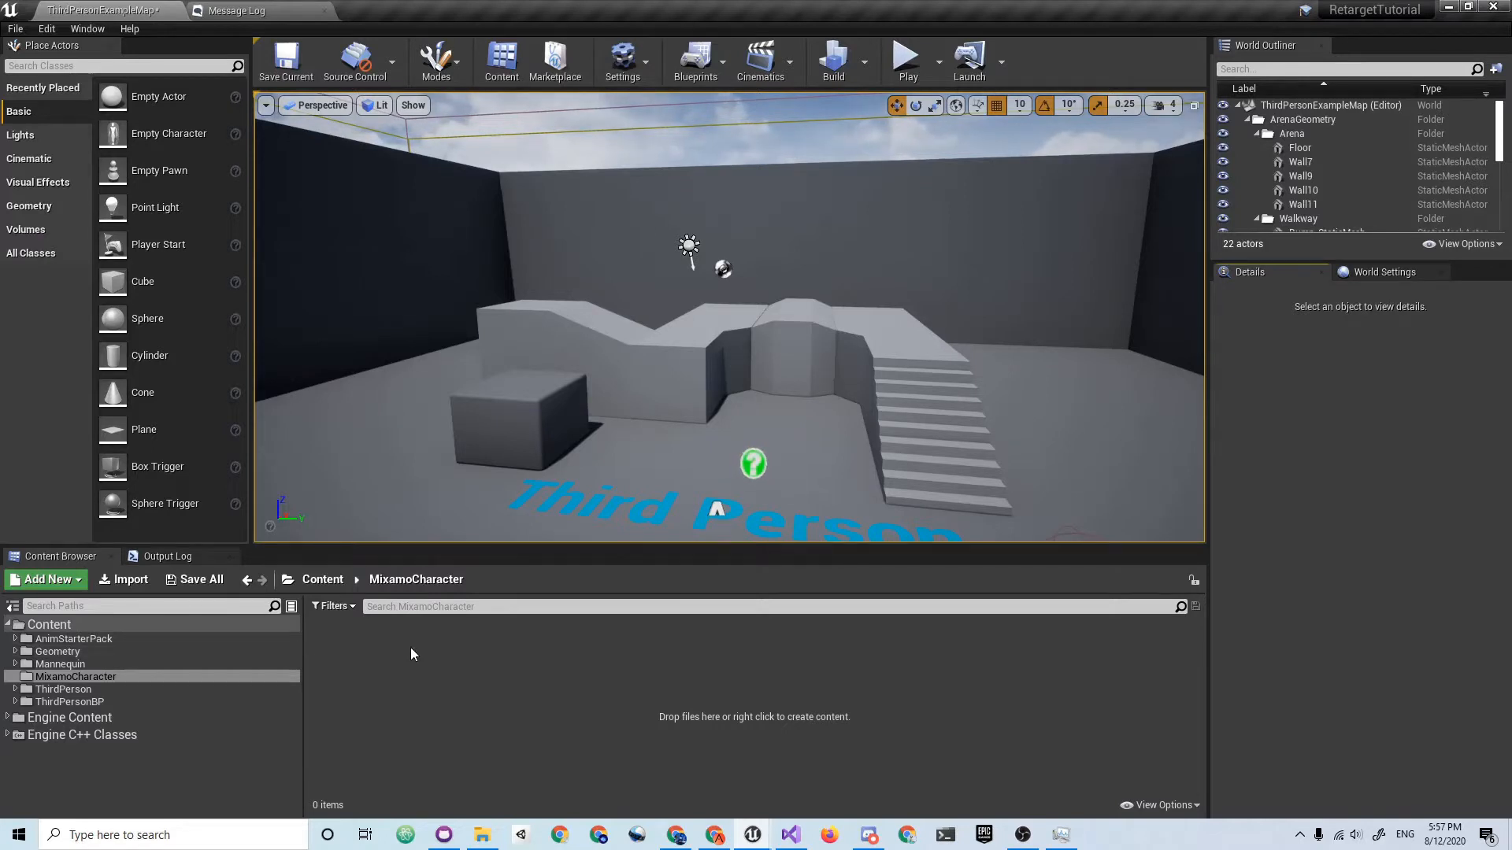
Step: Look over the animations in the AnimStarterPack folder and return to the MixamoCharacter folder
{"action": "left_click", "coordinate": [209, 638]}
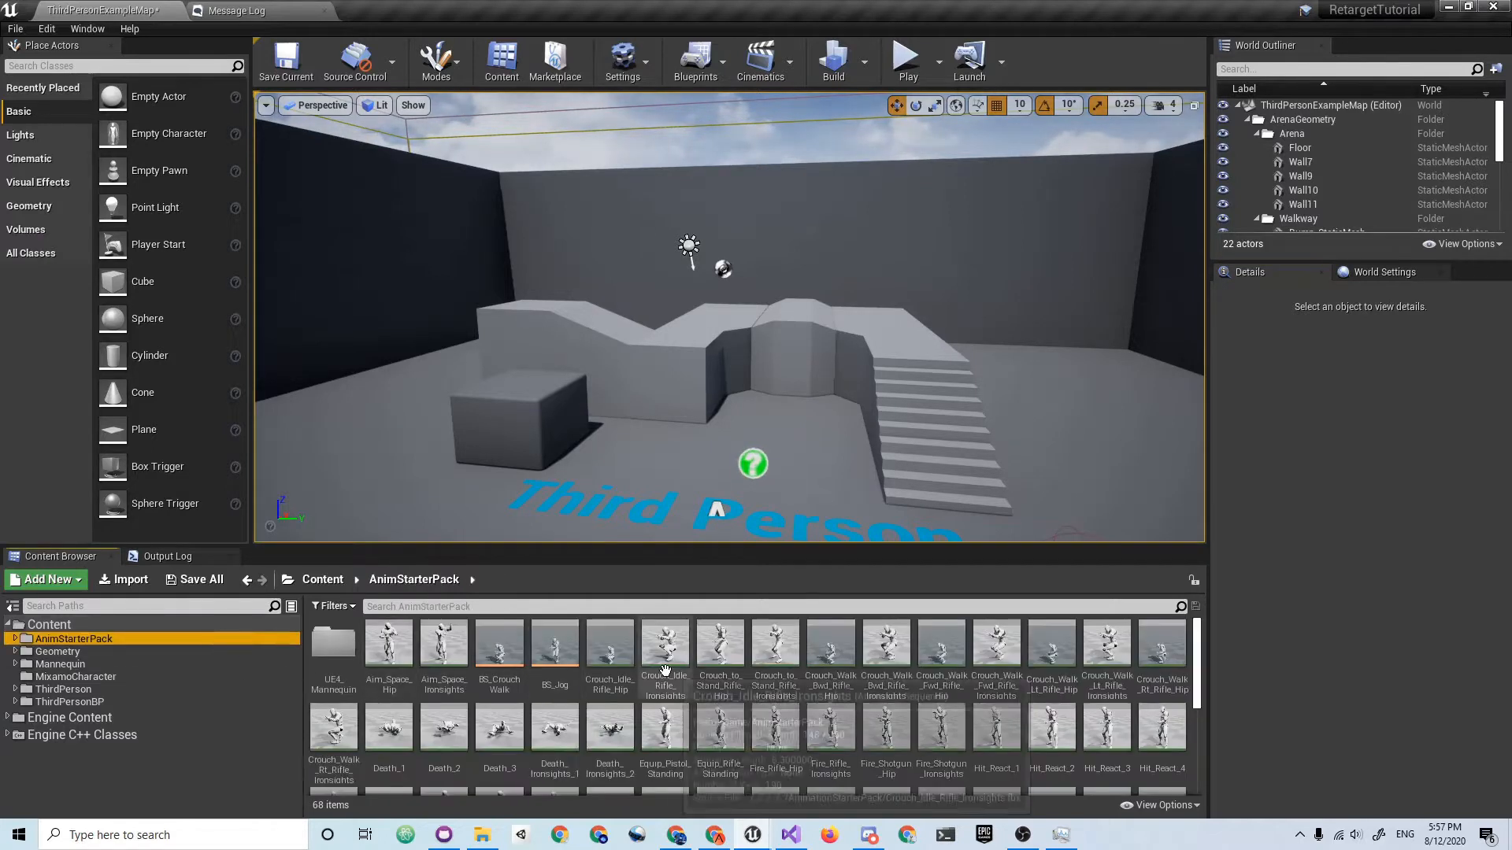
{"action": "left_click", "coordinate": [188, 677]}
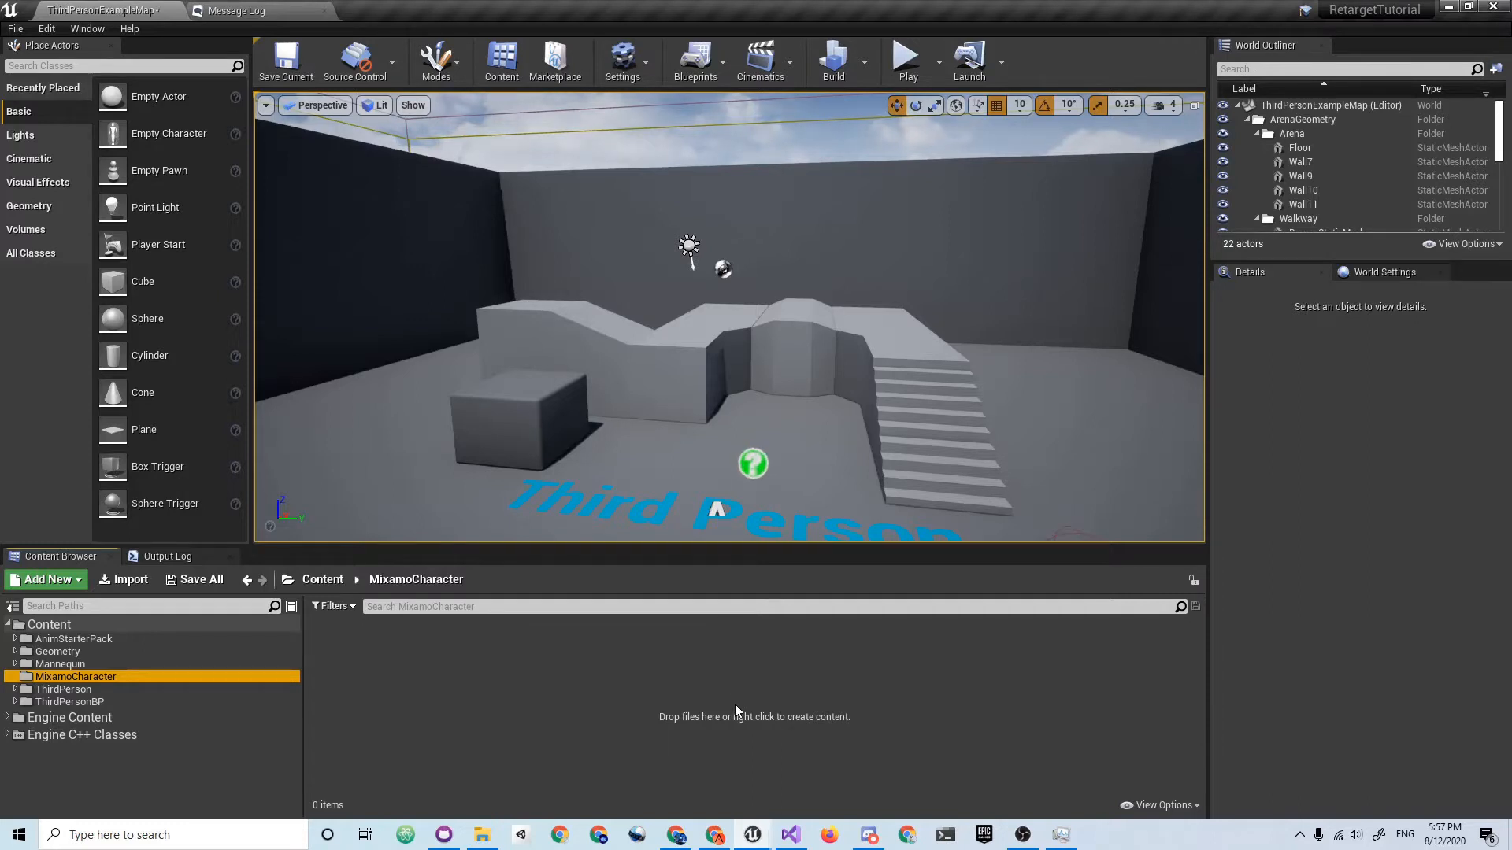
Step: Switch to the enziop/mixamo_converter GitHub page in the browser and download the repository as a ZIP
{"action": "left_click", "coordinate": [714, 836]}
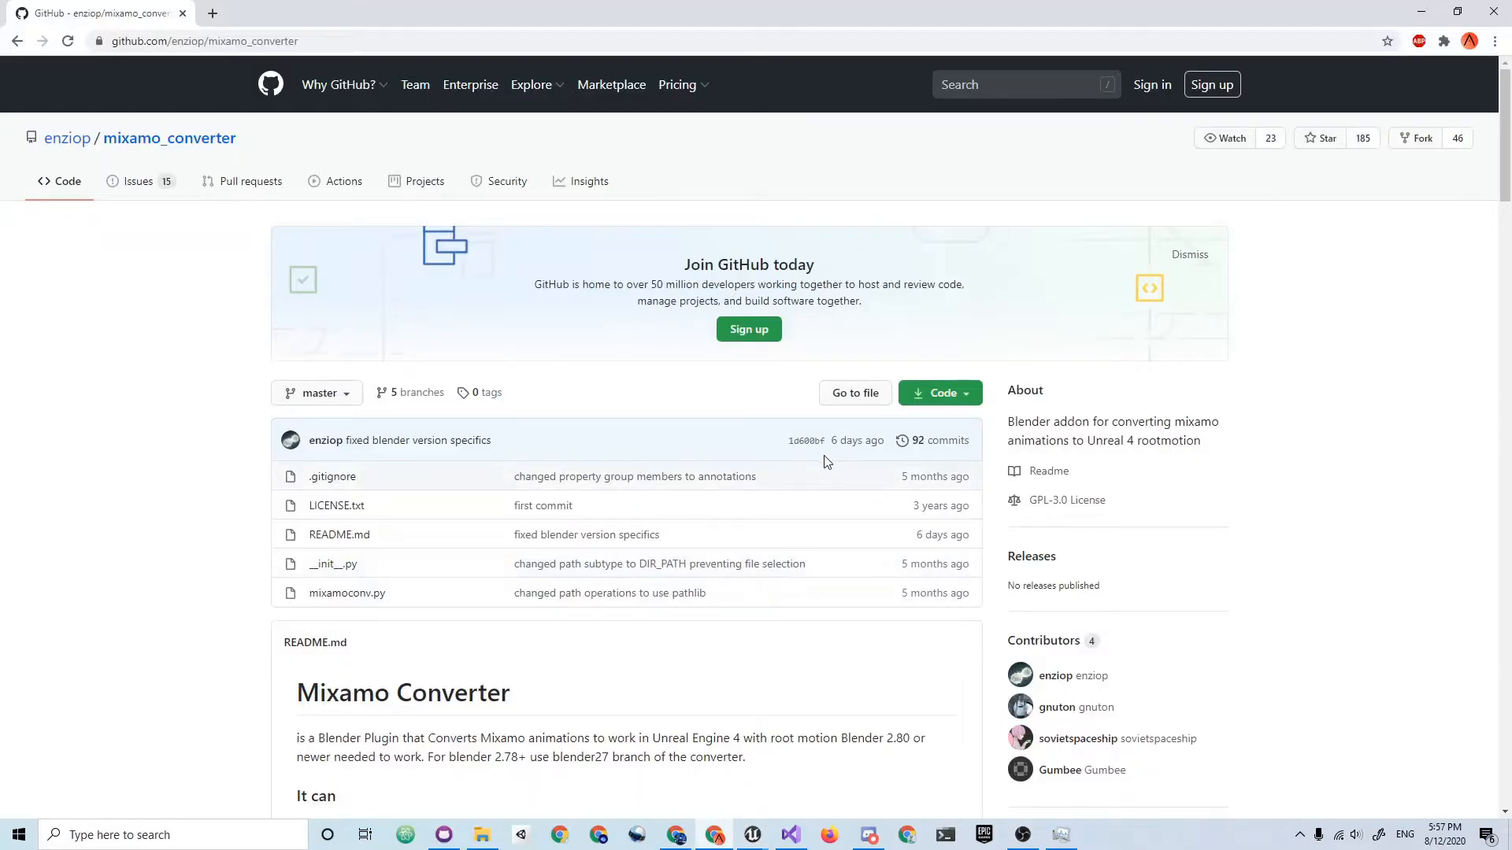
{"action": "scroll", "coordinate": [993, 397], "scroll_direction": "down", "scroll_amount": 1}
{"action": "scroll", "coordinate": [994, 402], "scroll_direction": "up", "scroll_amount": 1}
{"action": "left_click", "coordinate": [950, 400]}
{"action": "left_click", "coordinate": [839, 569]}
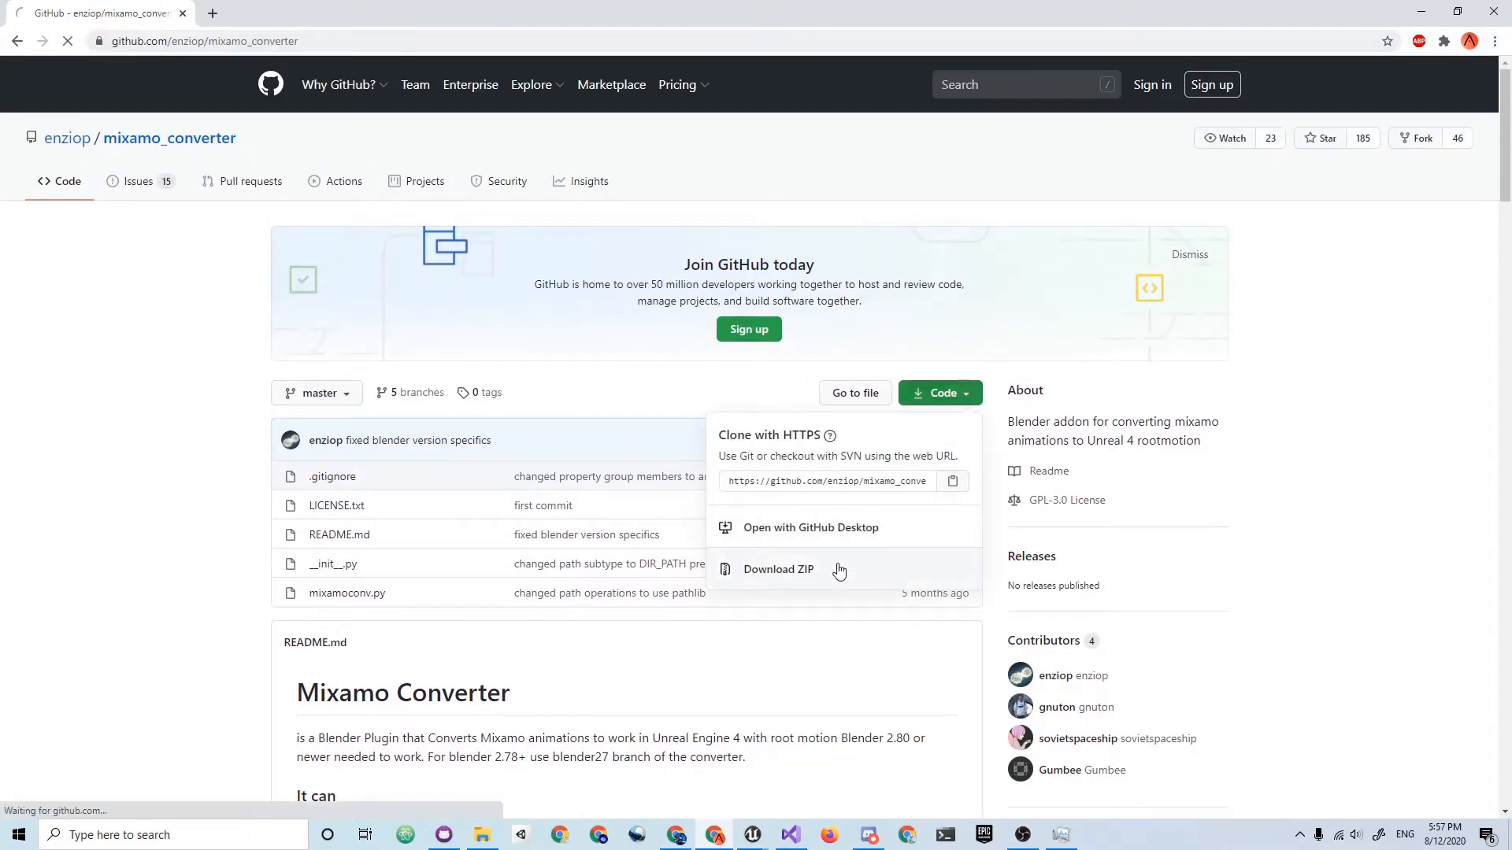
Step: Launch Blender, dismiss the splash screen, and bring up the add-on preferences
{"action": "left_click", "coordinate": [188, 827]}
{"action": "type", "text": "bl"}
{"action": "key", "text": "Return"}
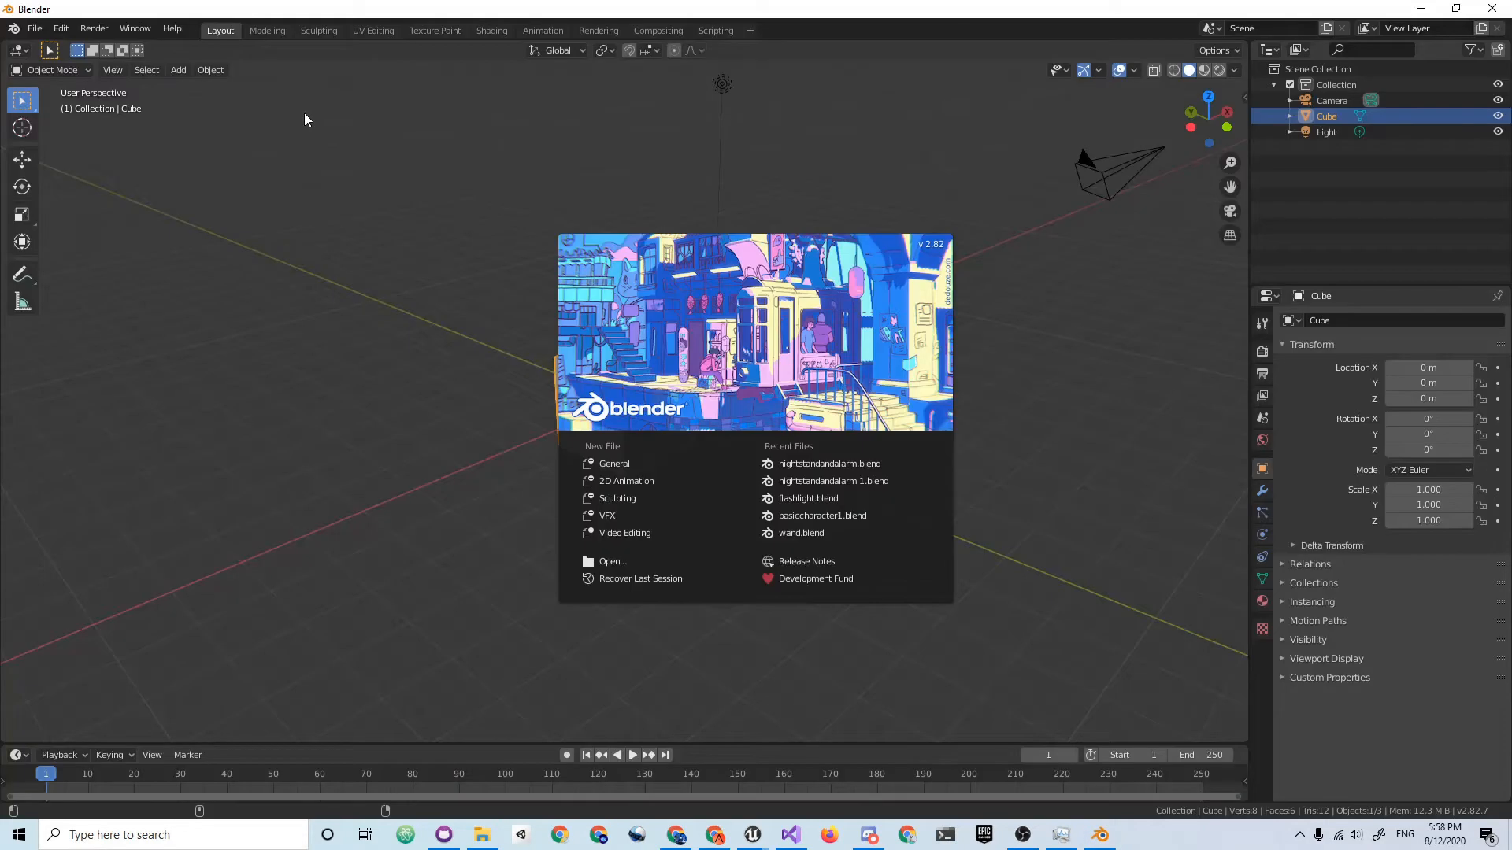
{"action": "left_click", "coordinate": [174, 125]}
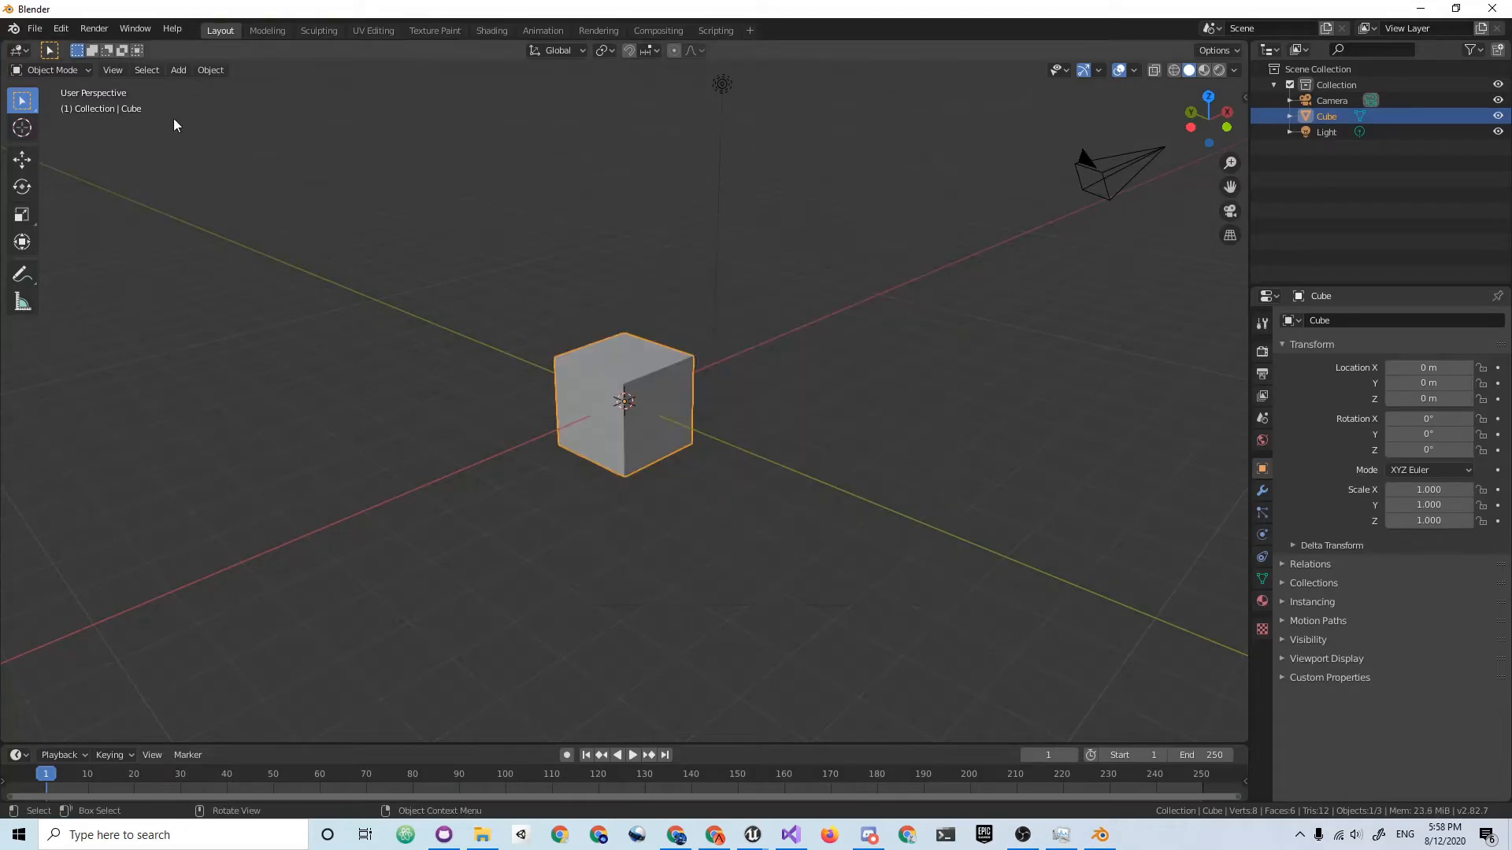
{"action": "left_click", "coordinate": [60, 28]}
{"action": "left_click", "coordinate": [120, 254]}
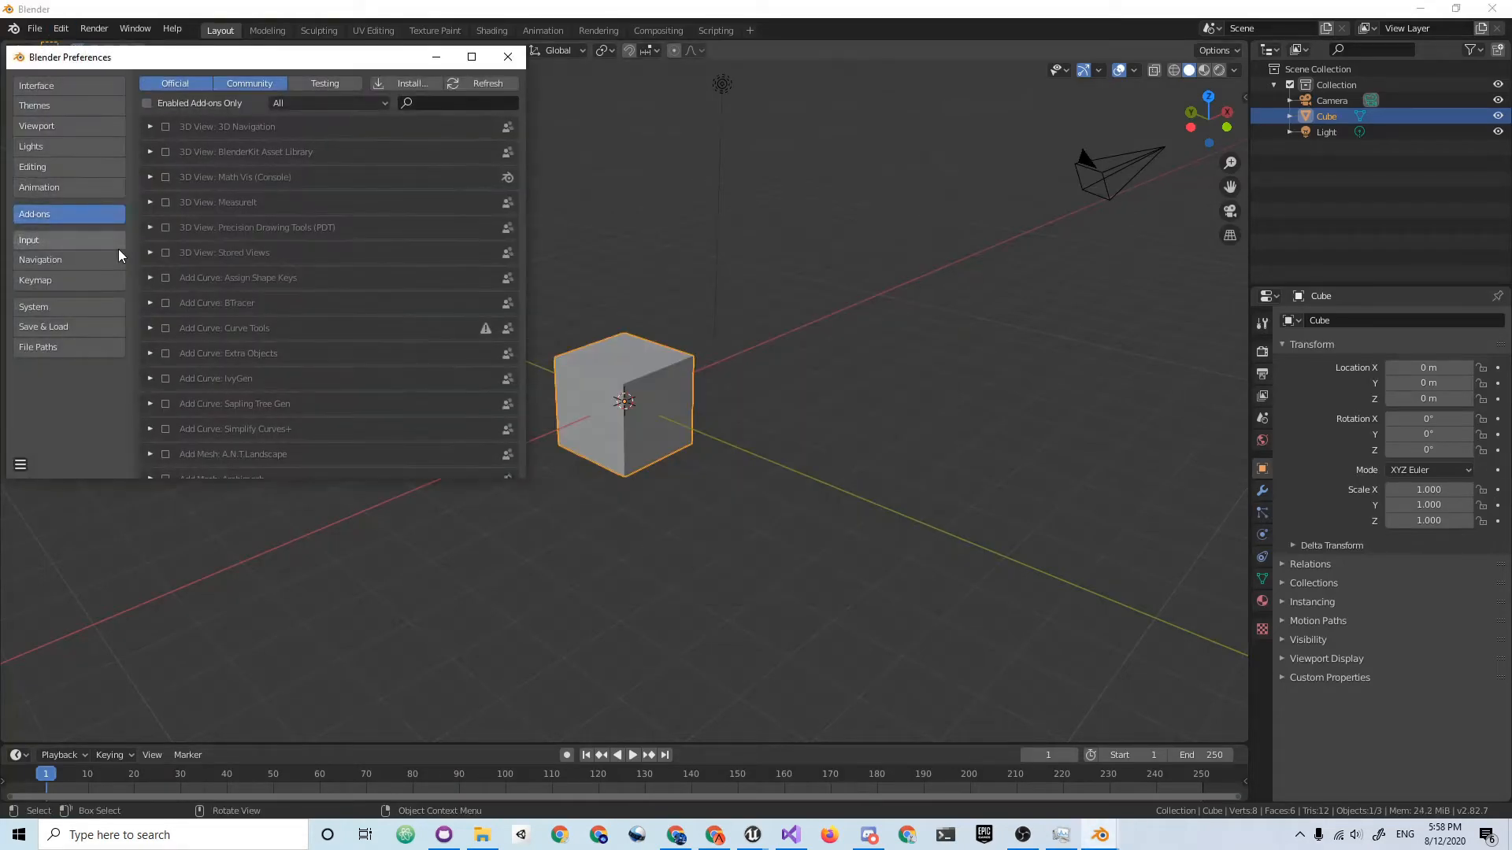
{"action": "left_click_drag", "start_coordinate": [327, 65], "coordinate": [621, 95]}
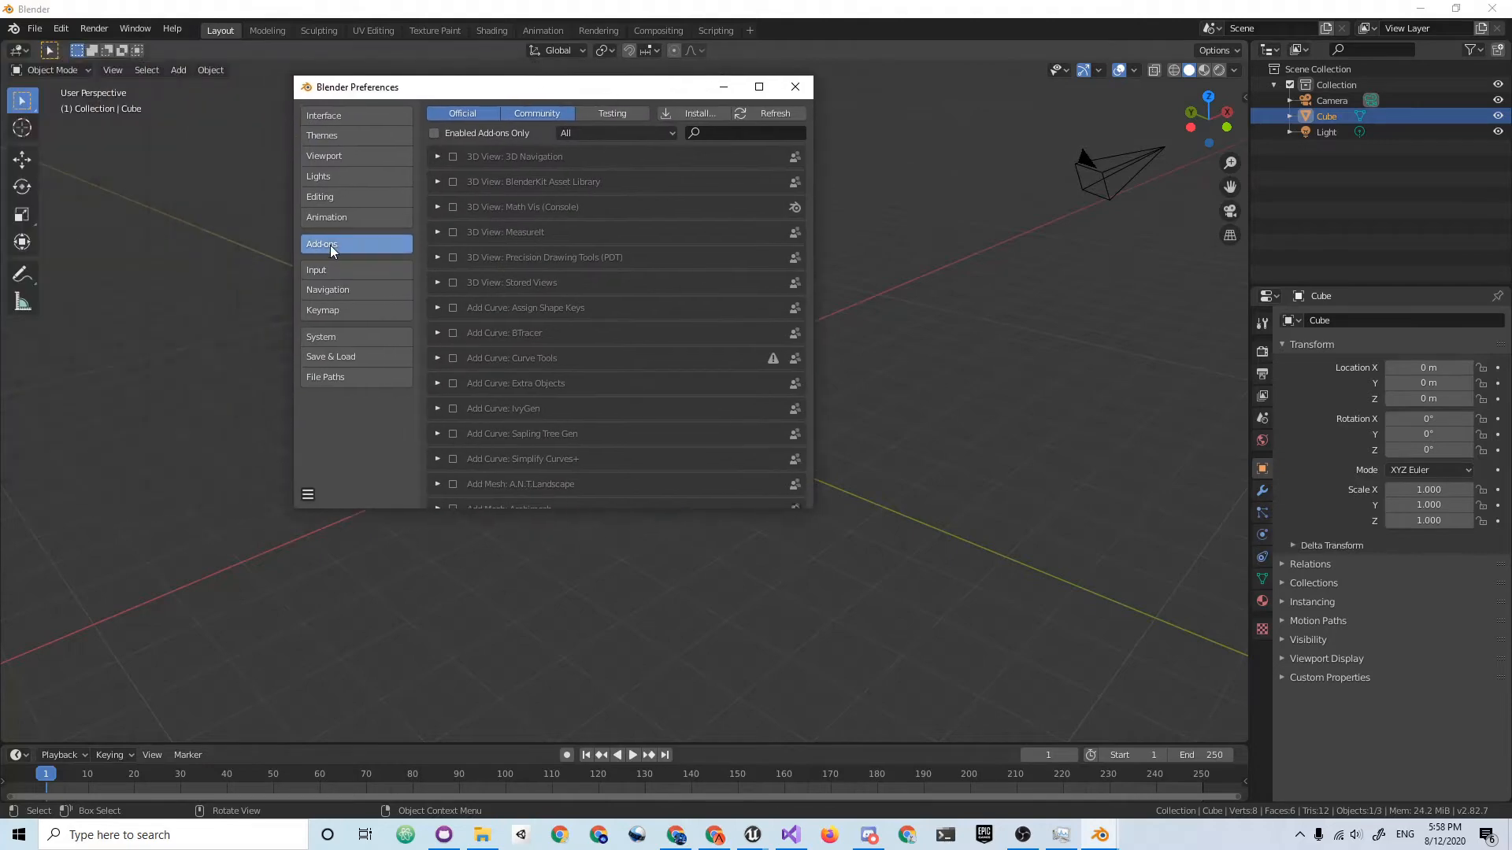
Step: Open and cancel the add-on installer, check the Animation: Mixamo Converter entry in the add-on list, and close the preferences
{"action": "left_click", "coordinate": [682, 115]}
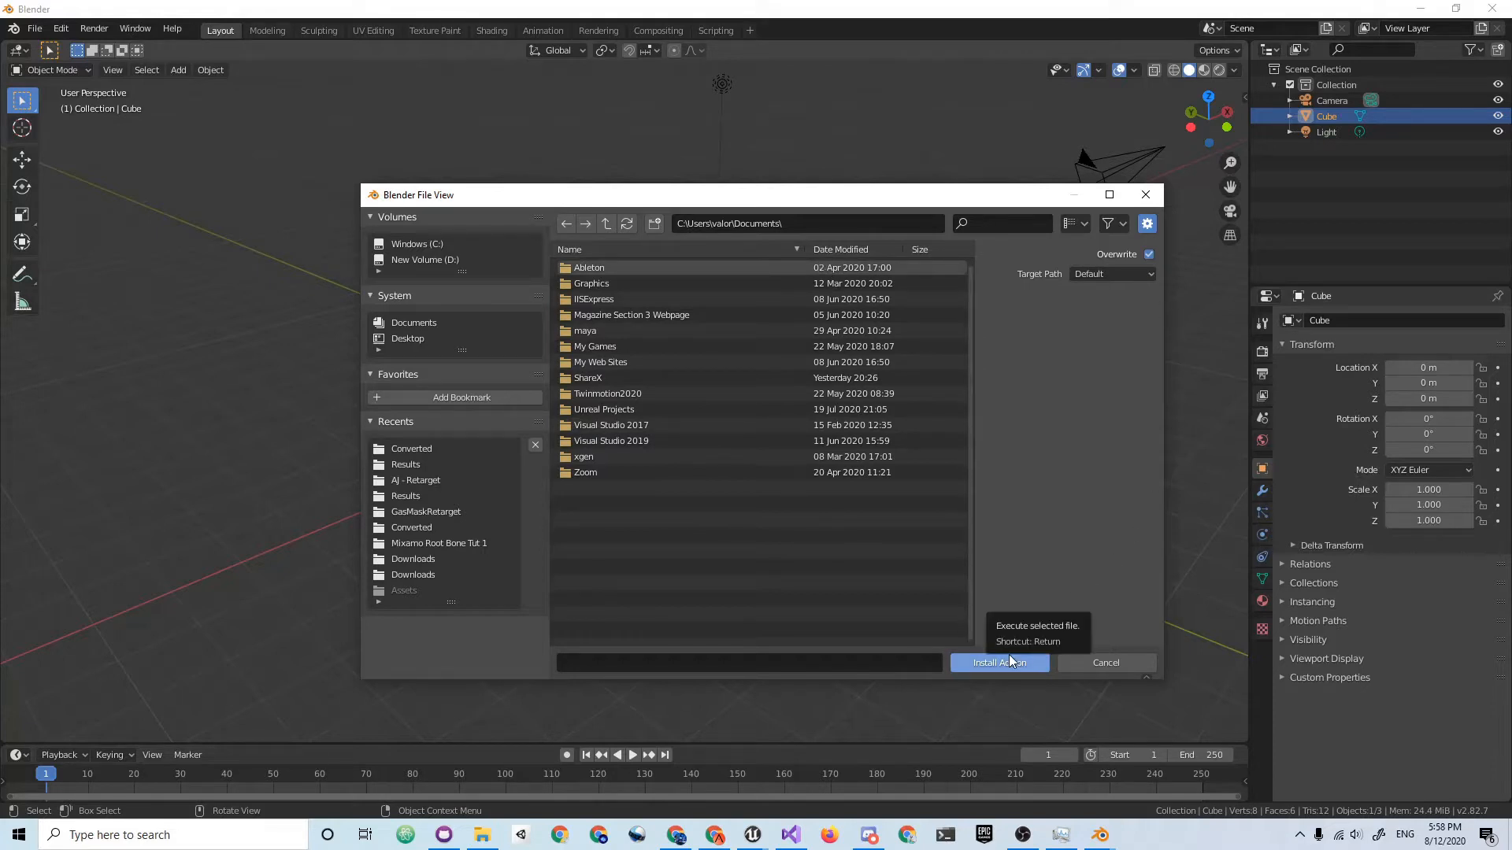
{"action": "left_click", "coordinate": [1136, 663]}
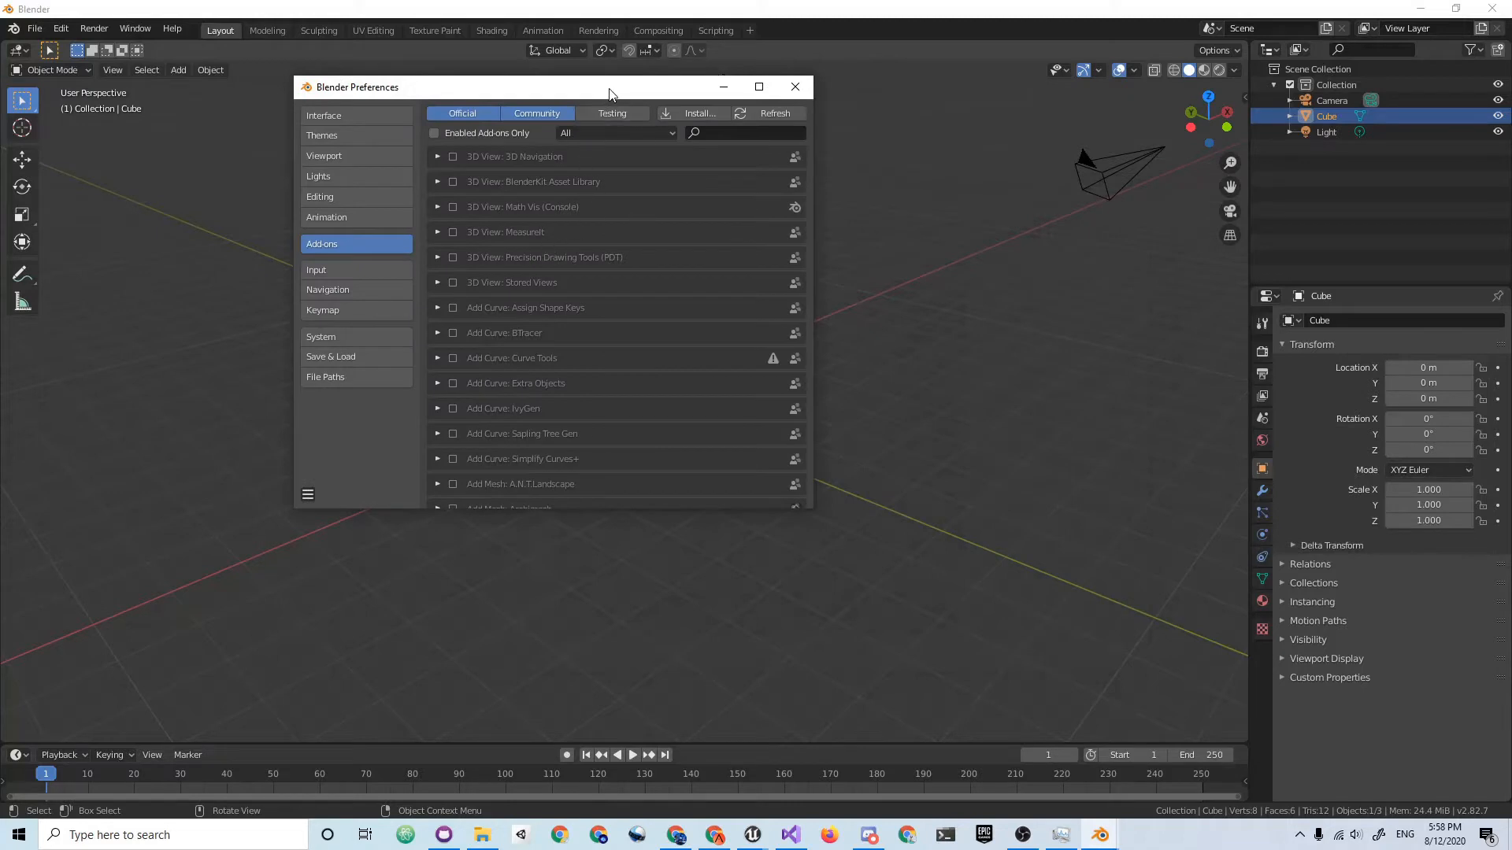
{"action": "left_click_drag", "start_coordinate": [611, 88], "coordinate": [752, 147]}
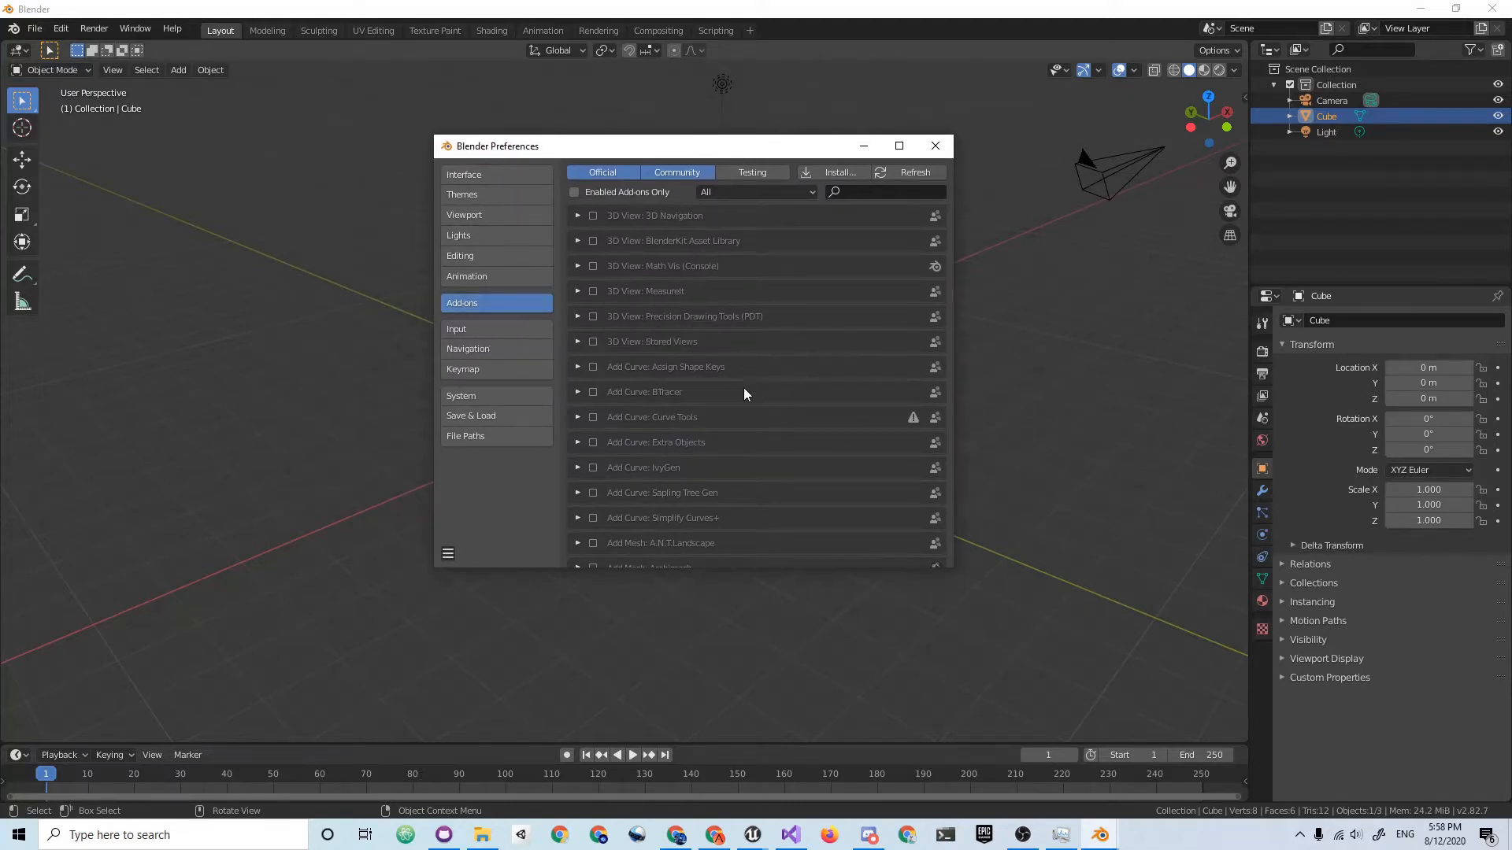
{"action": "scroll", "coordinate": [773, 400], "scroll_direction": "down", "scroll_amount": 10}
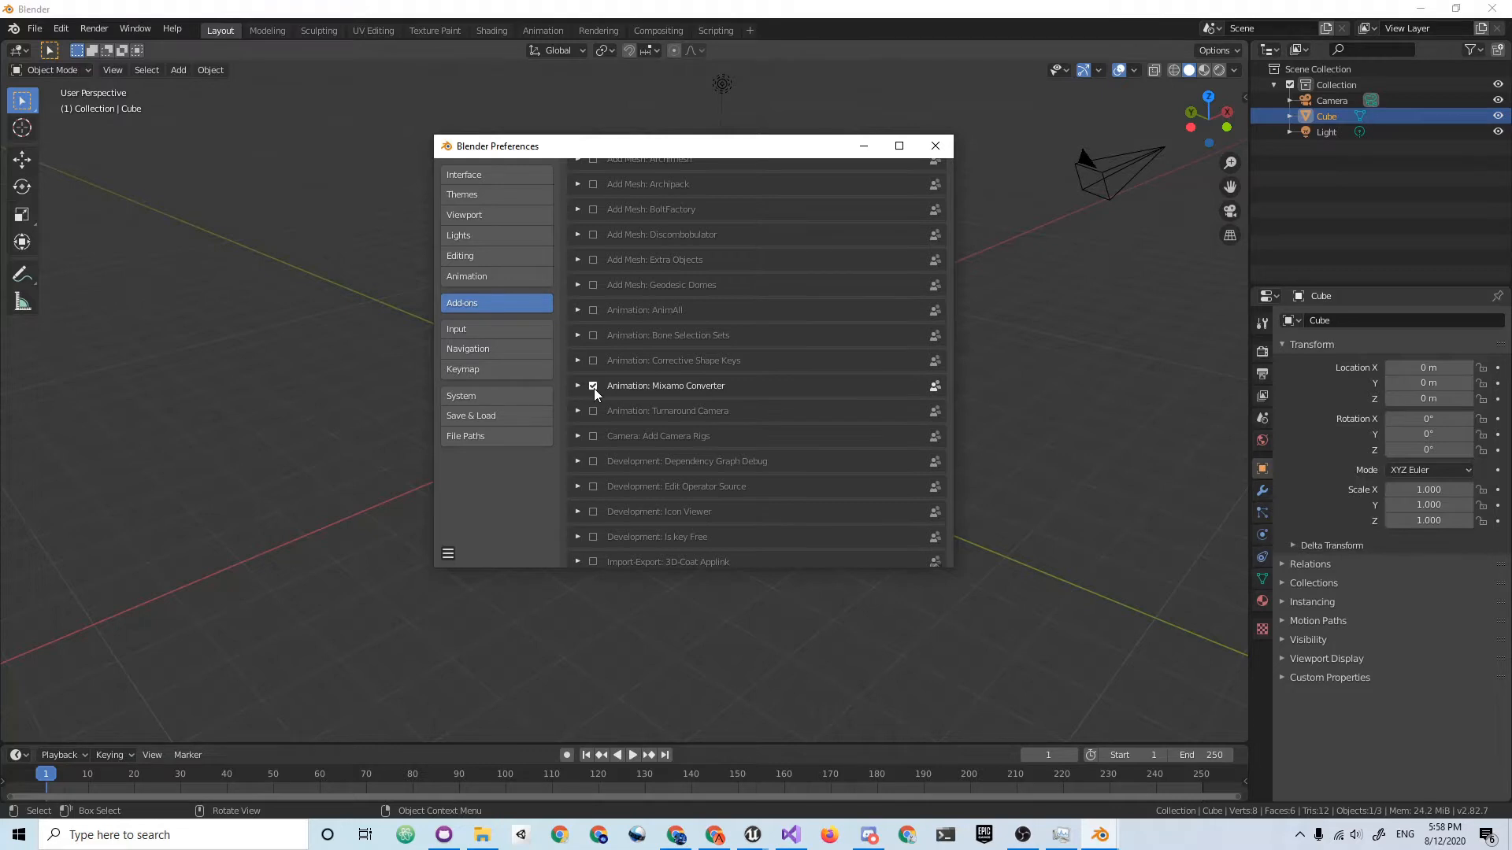
{"action": "left_click", "coordinate": [935, 146]}
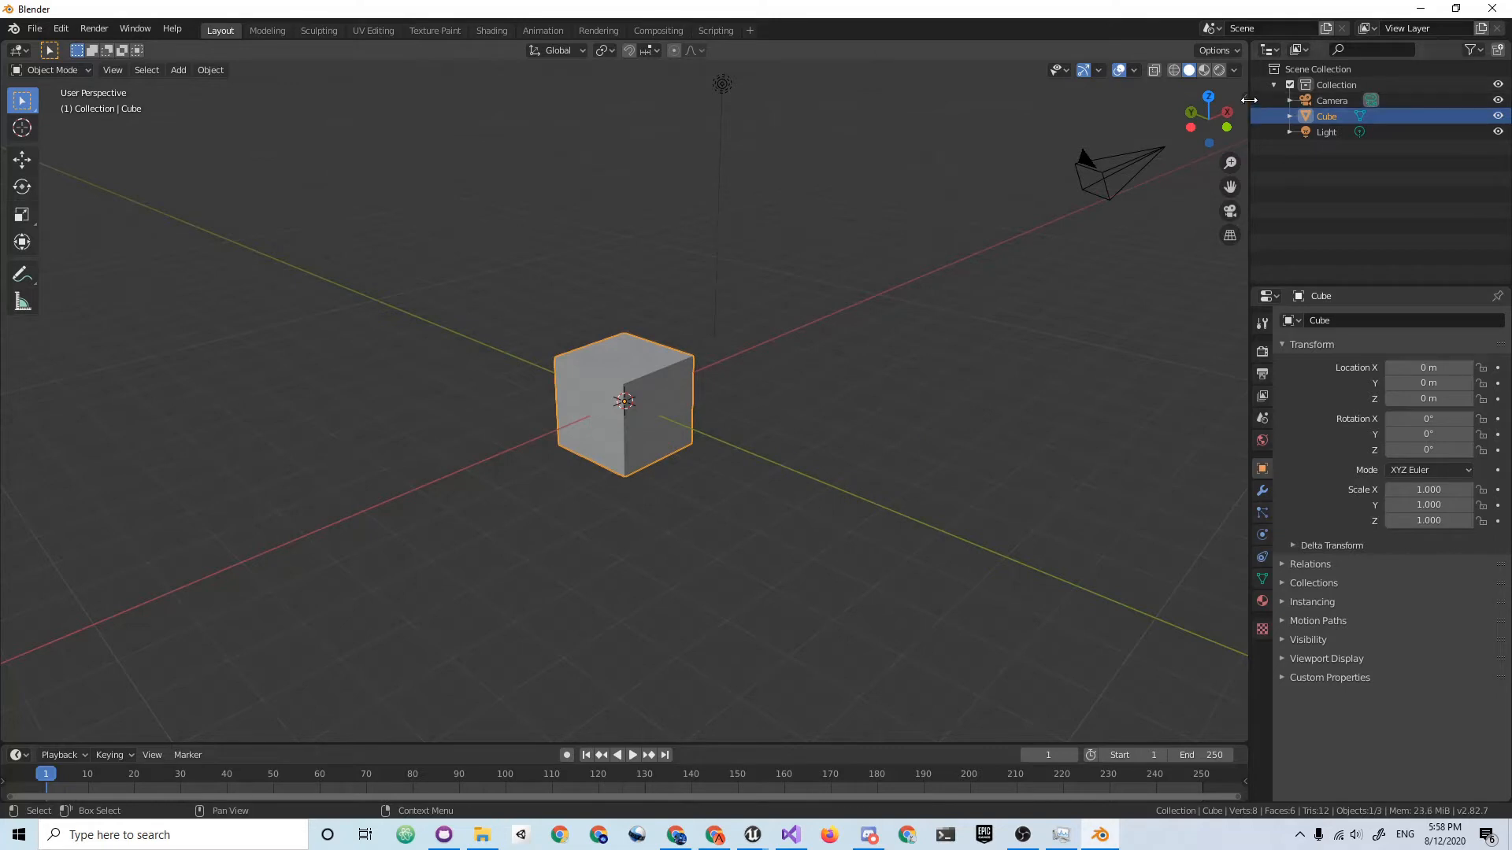
Step: Show the Mixamo Rootbaker settings in the 3D viewport
{"action": "left_click", "coordinate": [1244, 97]}
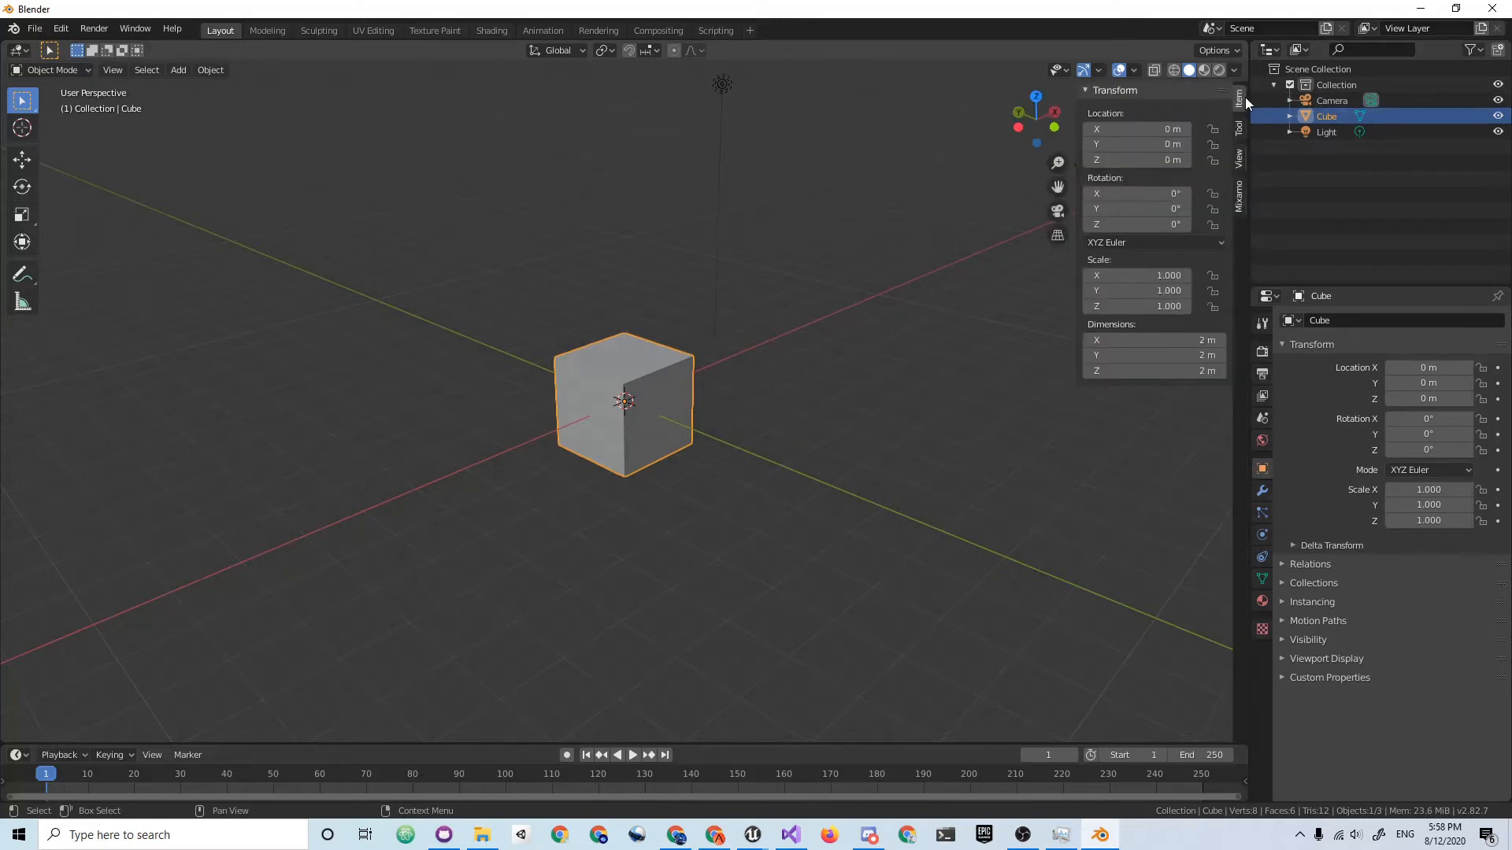
{"action": "left_click", "coordinate": [1239, 200]}
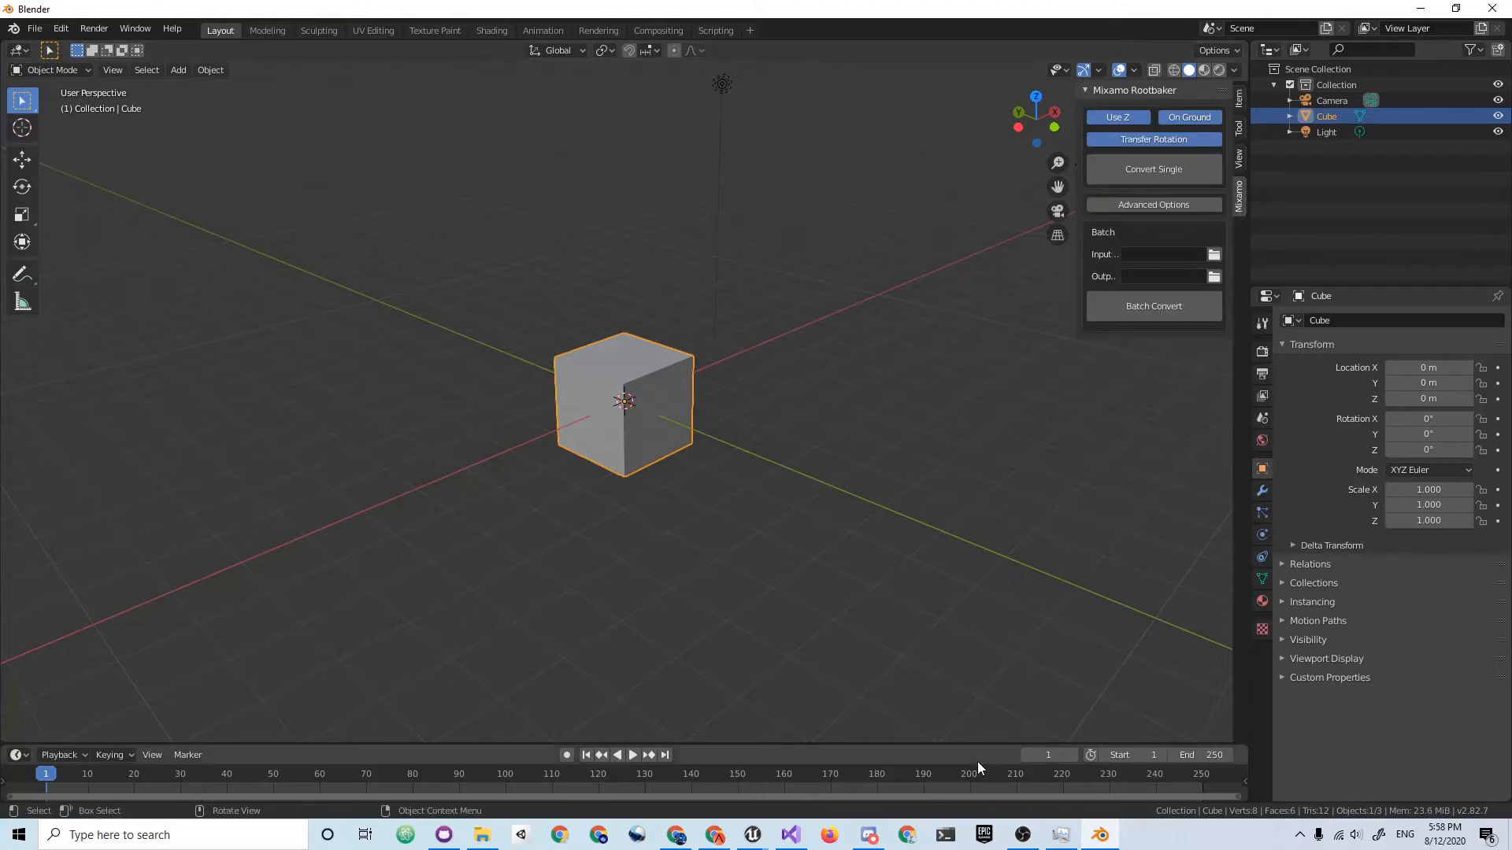
Step: Switch to the Chrome browser and open the Mixamo website in a new tab
{"action": "left_click", "coordinate": [682, 839]}
{"action": "key", "text": "ctrl+t"}
{"action": "type", "text": "mi"}
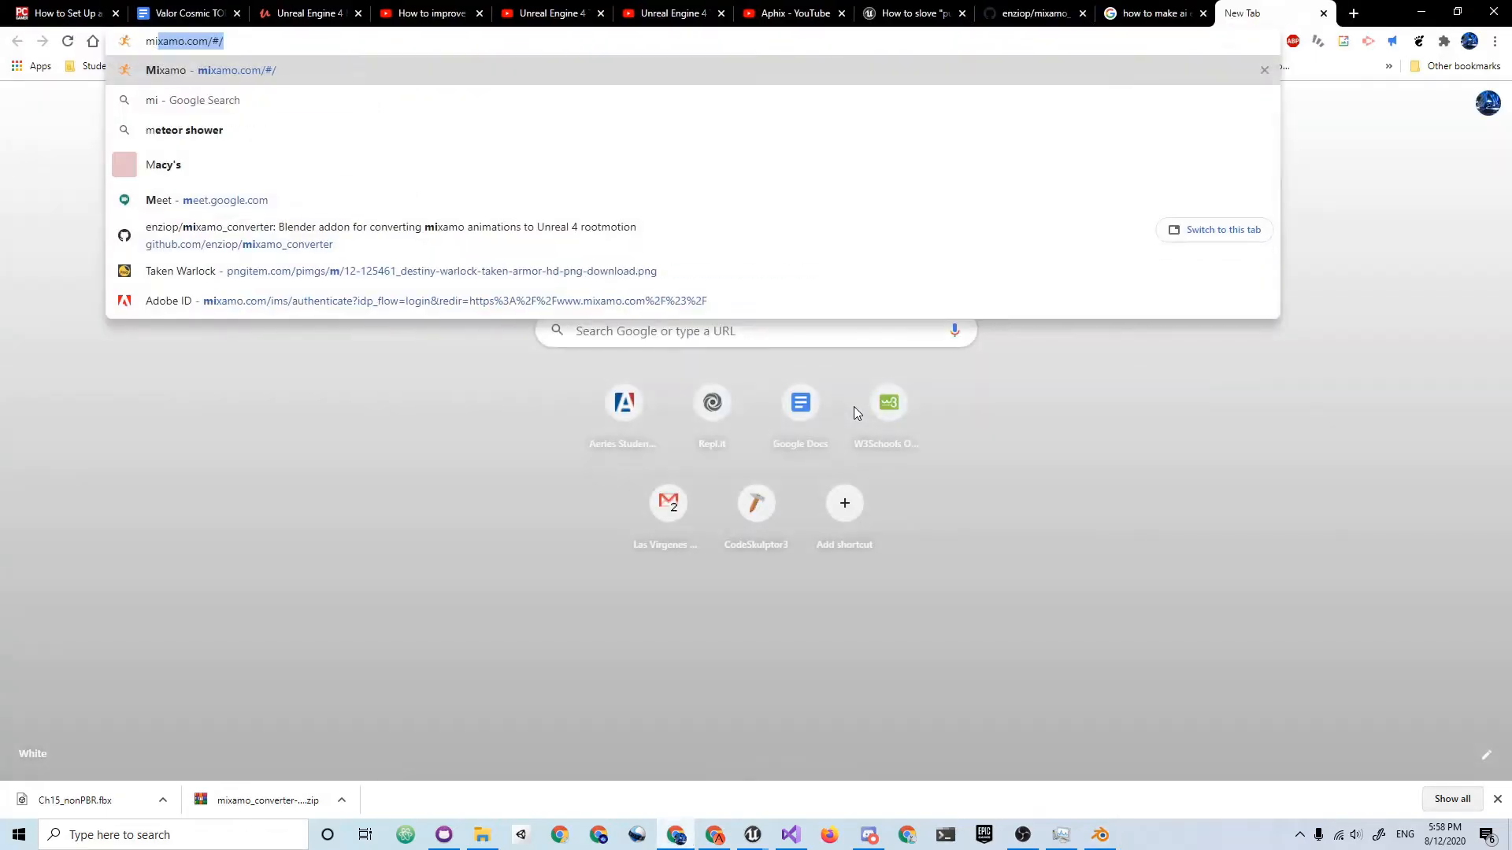
{"action": "type", "text": "xa"}
{"action": "key", "text": "Return"}
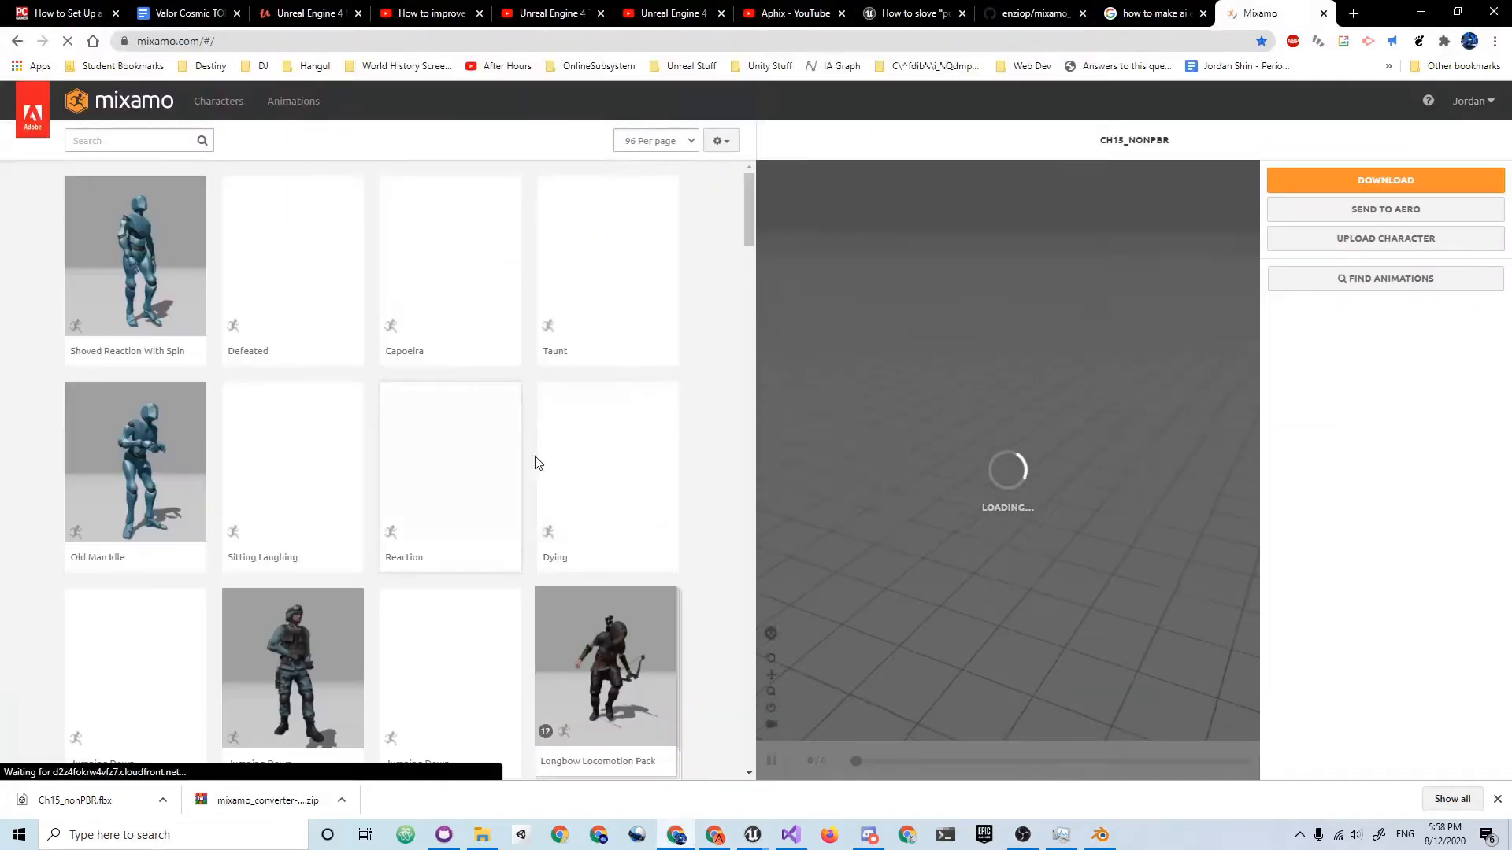
Step: Browse the Mixamo character library and select the Gas Mask character
{"action": "left_click", "coordinate": [219, 101]}
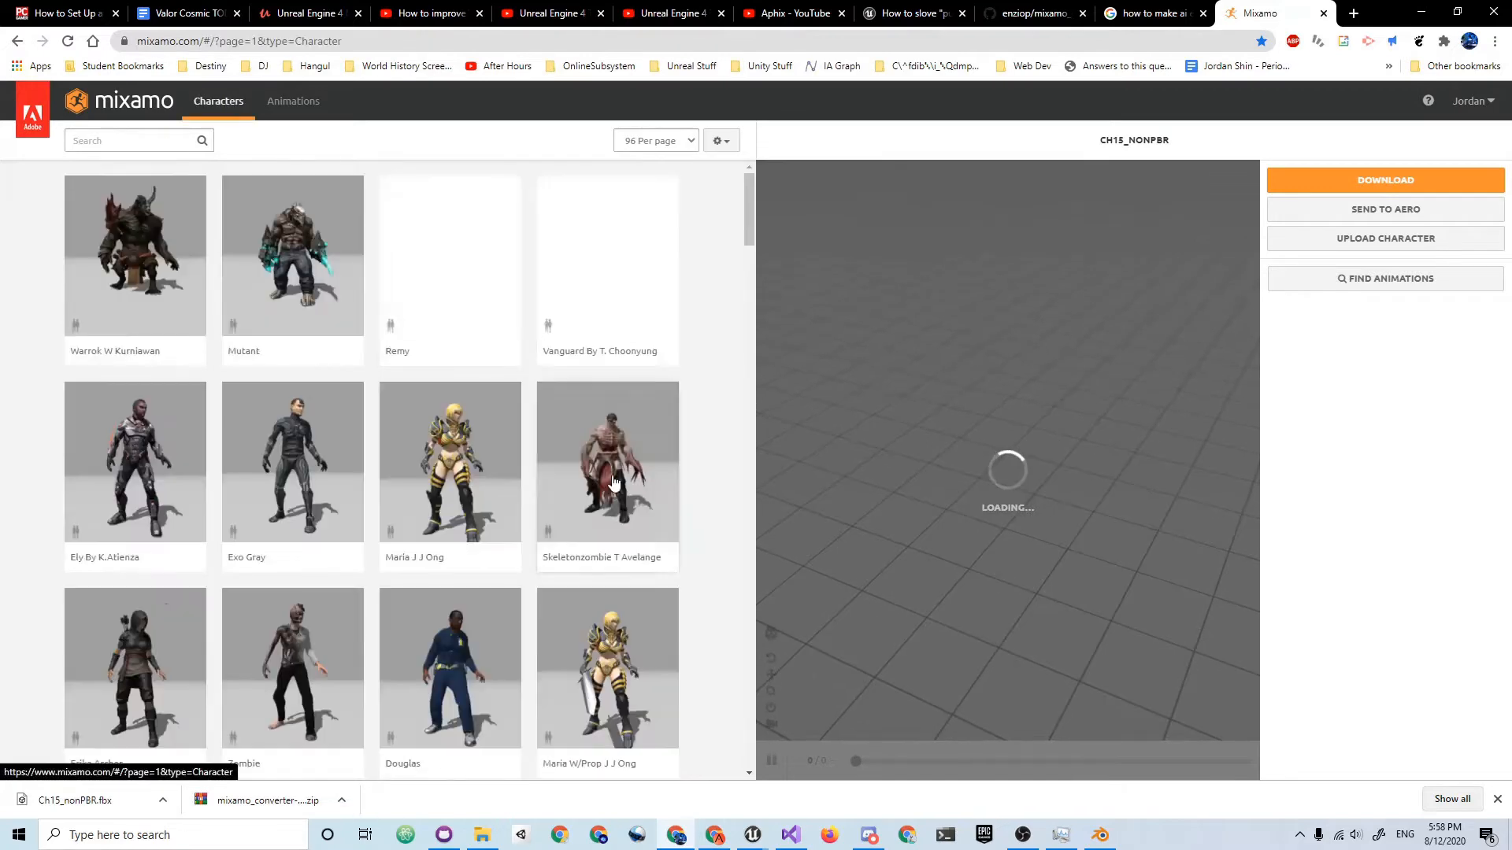
{"action": "scroll", "coordinate": [680, 445], "scroll_direction": "down", "scroll_amount": 4}
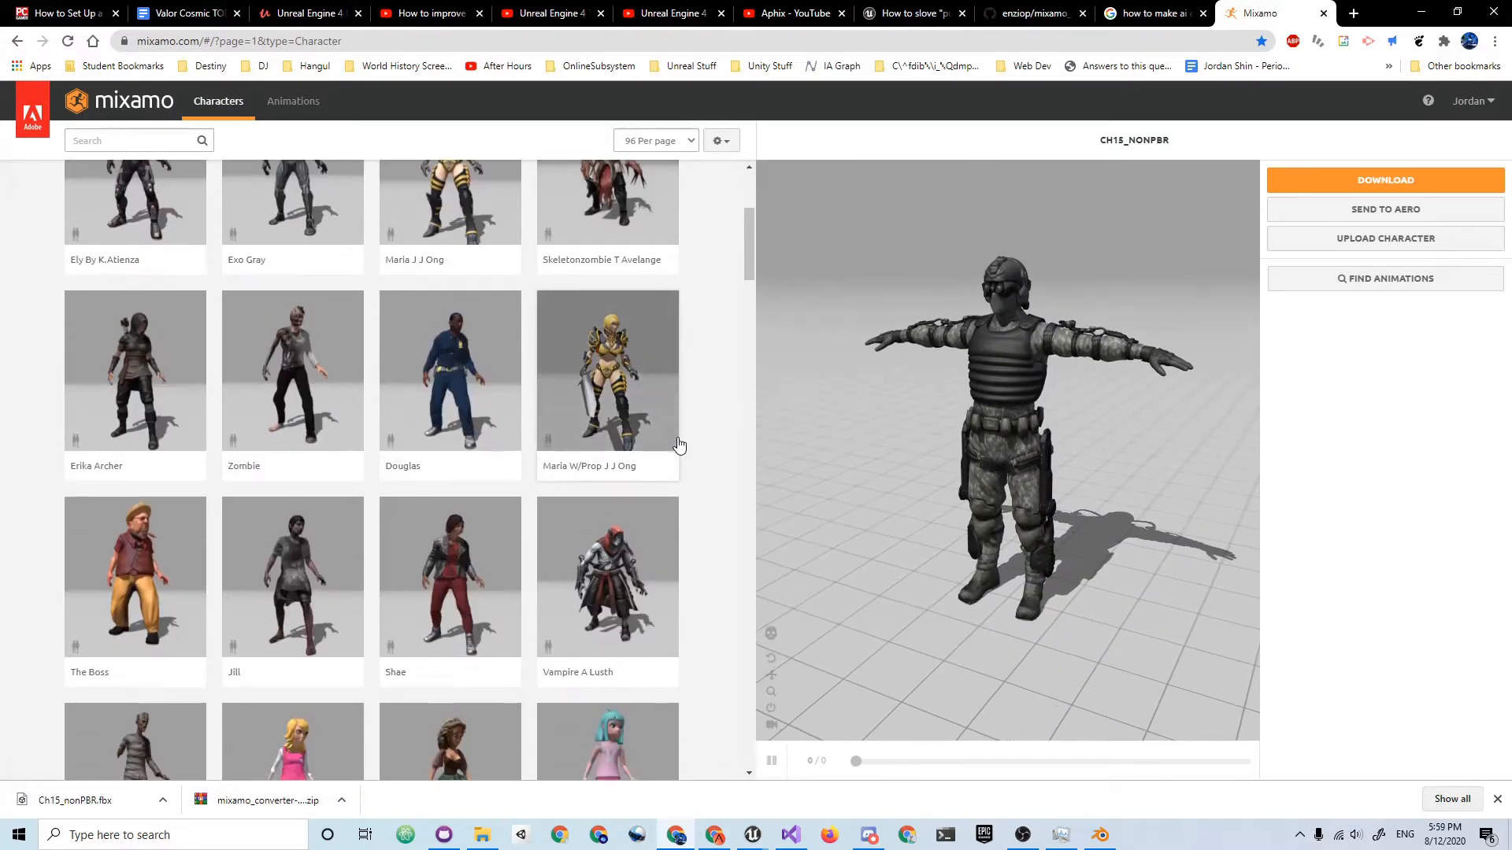
{"action": "scroll", "coordinate": [679, 446], "scroll_direction": "down", "scroll_amount": 12}
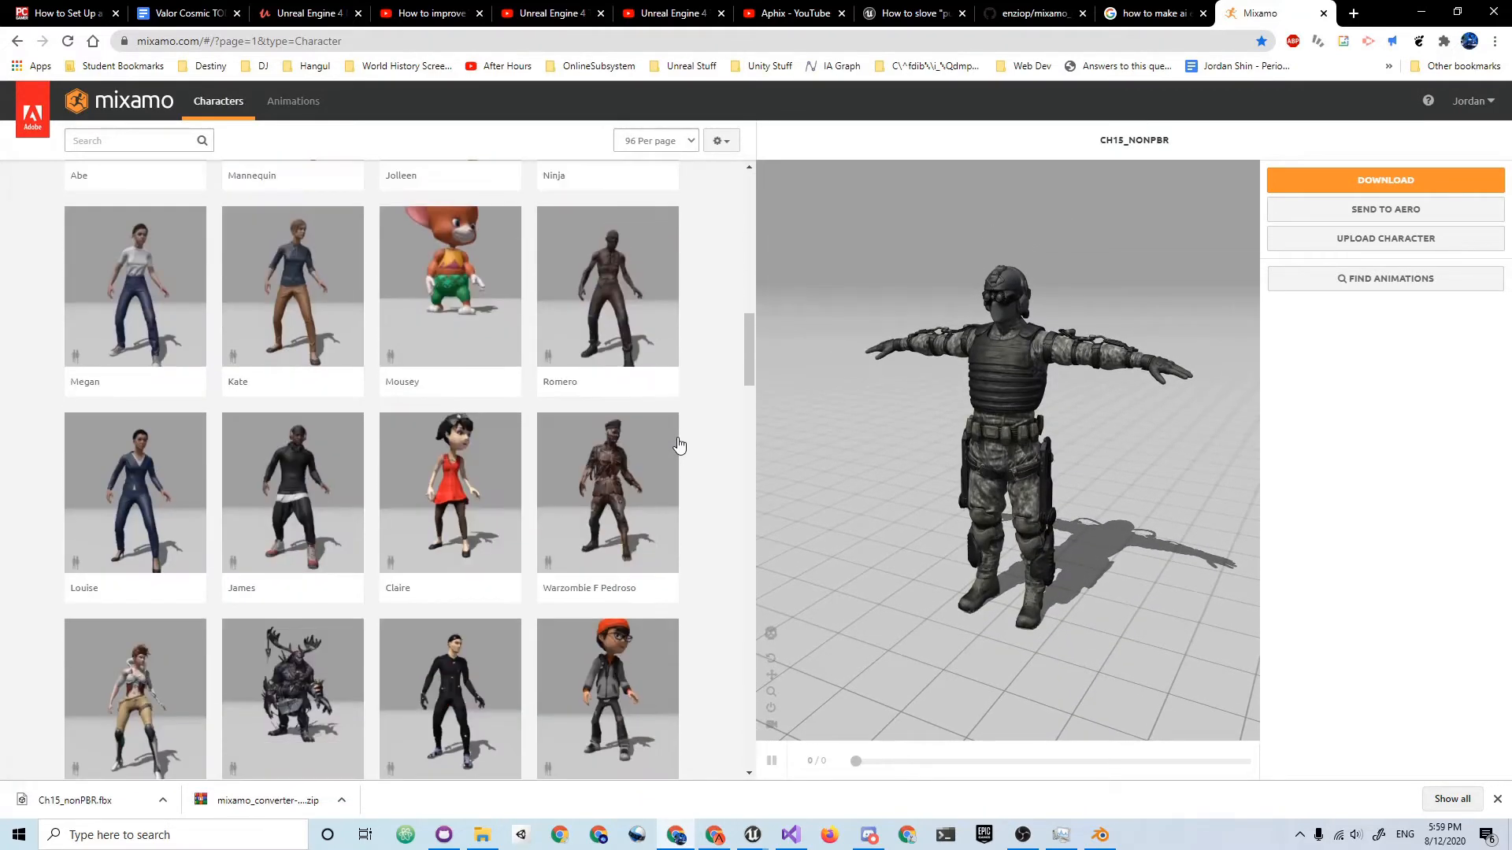
{"action": "scroll", "coordinate": [679, 446], "scroll_direction": "down", "scroll_amount": 12}
{"action": "scroll", "coordinate": [680, 446], "scroll_direction": "down", "scroll_amount": 4}
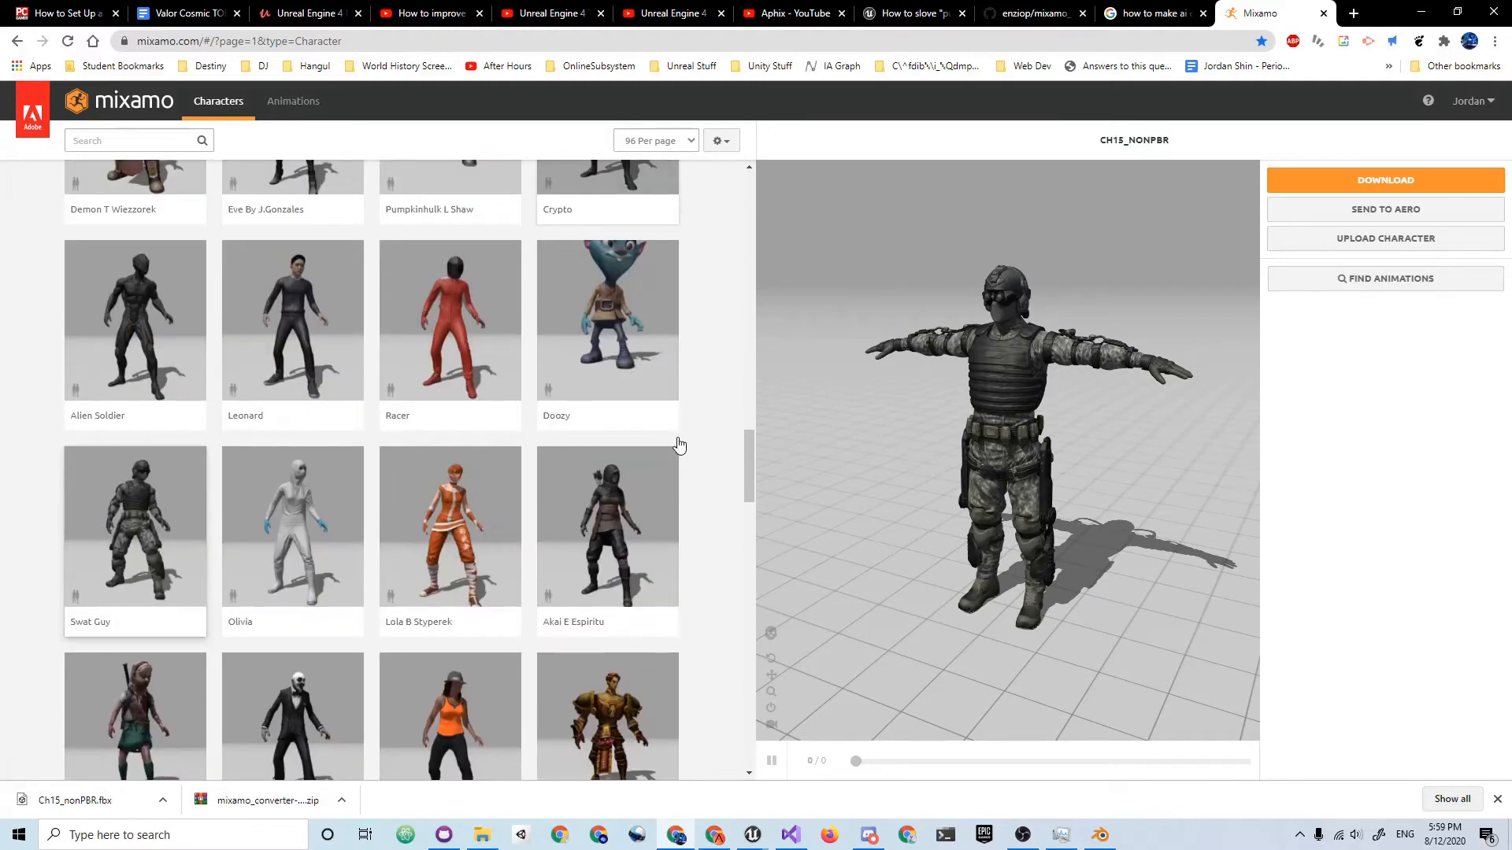
{"action": "scroll", "coordinate": [675, 455], "scroll_direction": "down", "scroll_amount": 9}
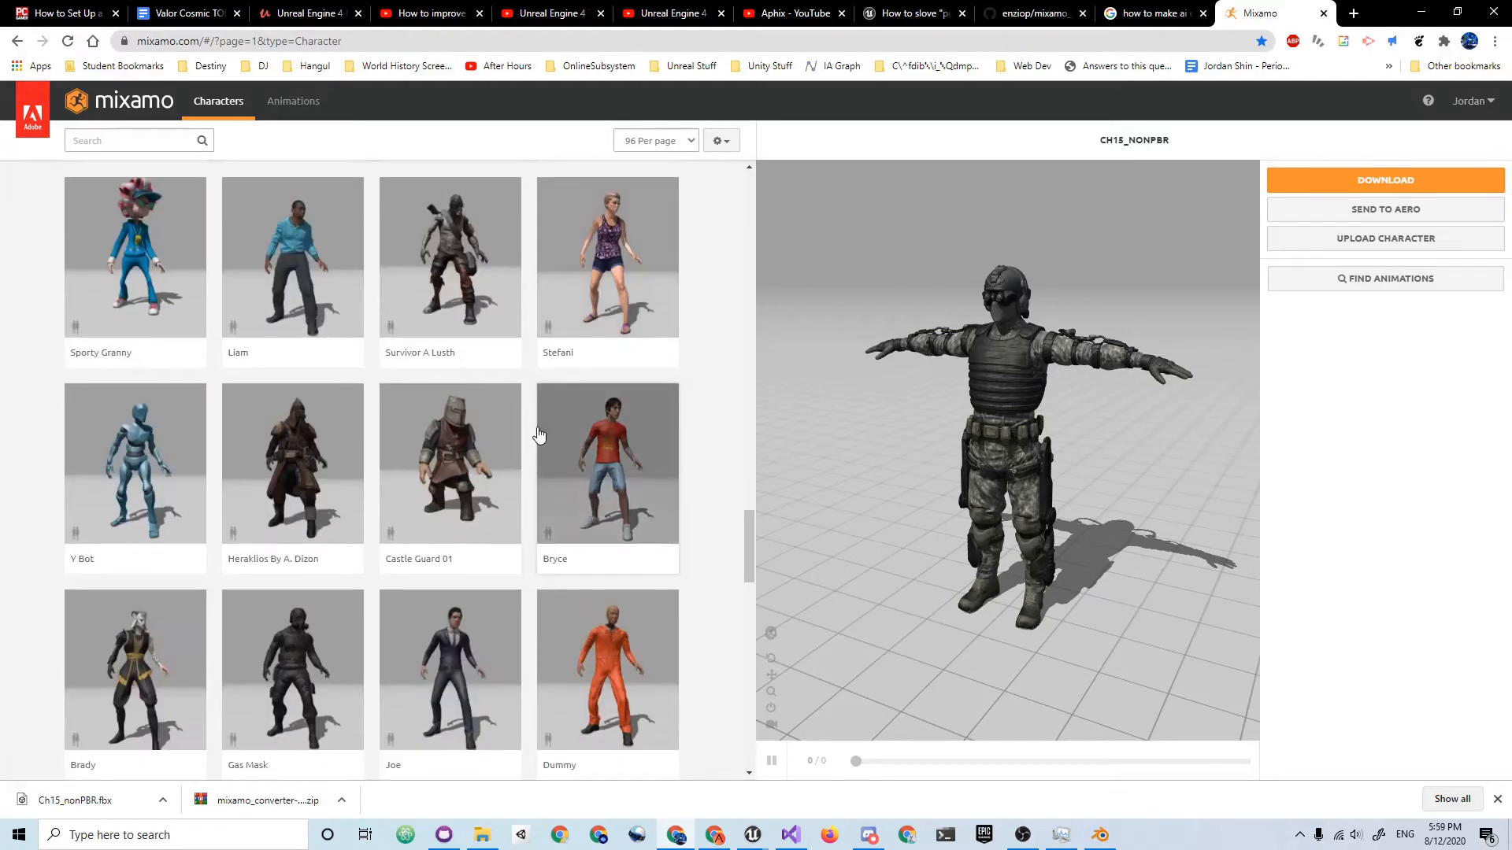
{"action": "left_click", "coordinate": [293, 669]}
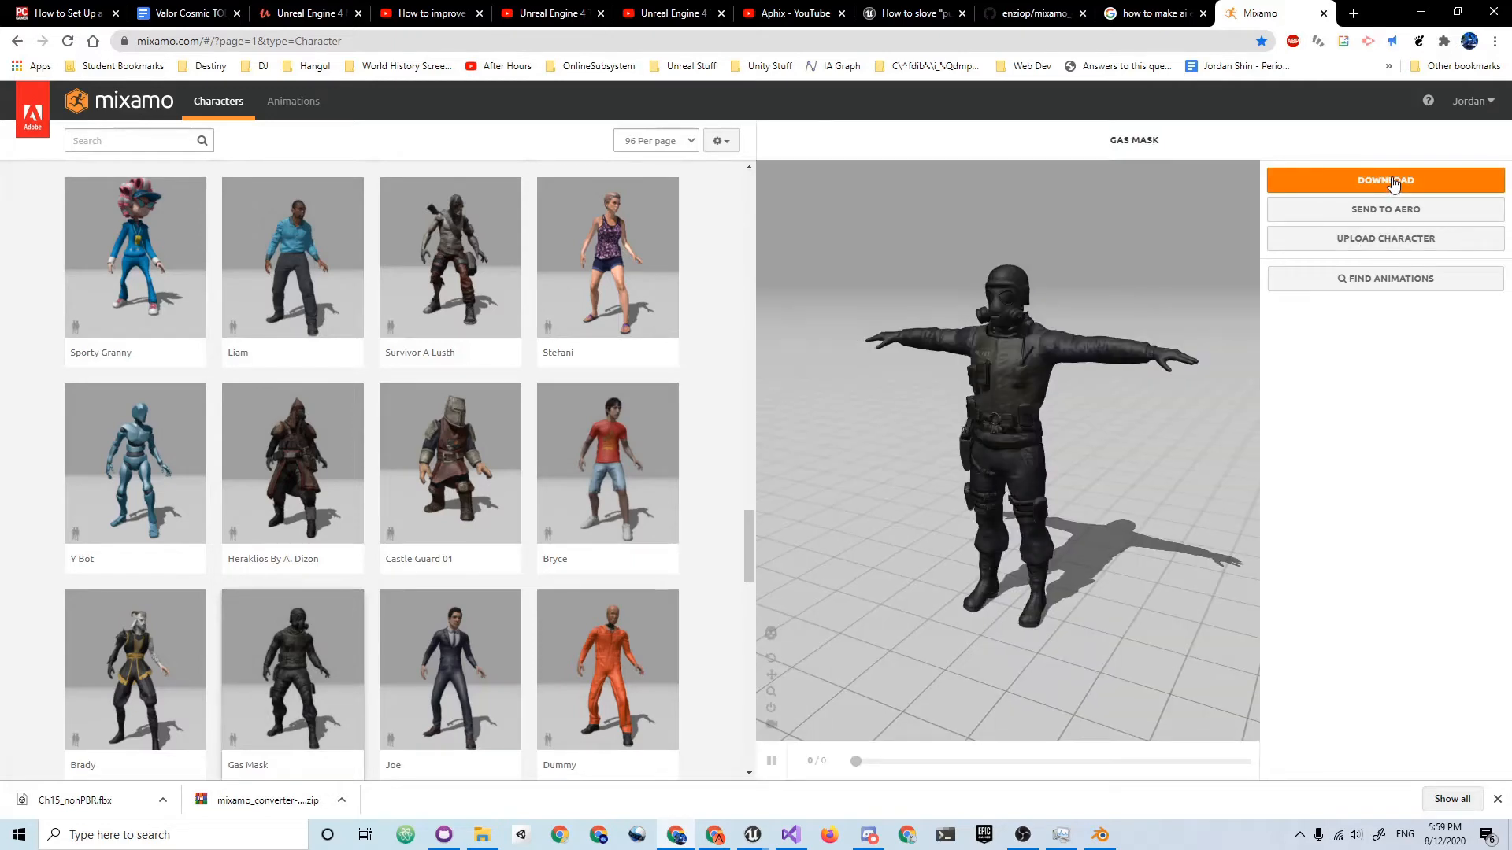
Step: Download the Gas Mask character in FBX format with the T-pose
{"action": "left_click", "coordinate": [1392, 182]}
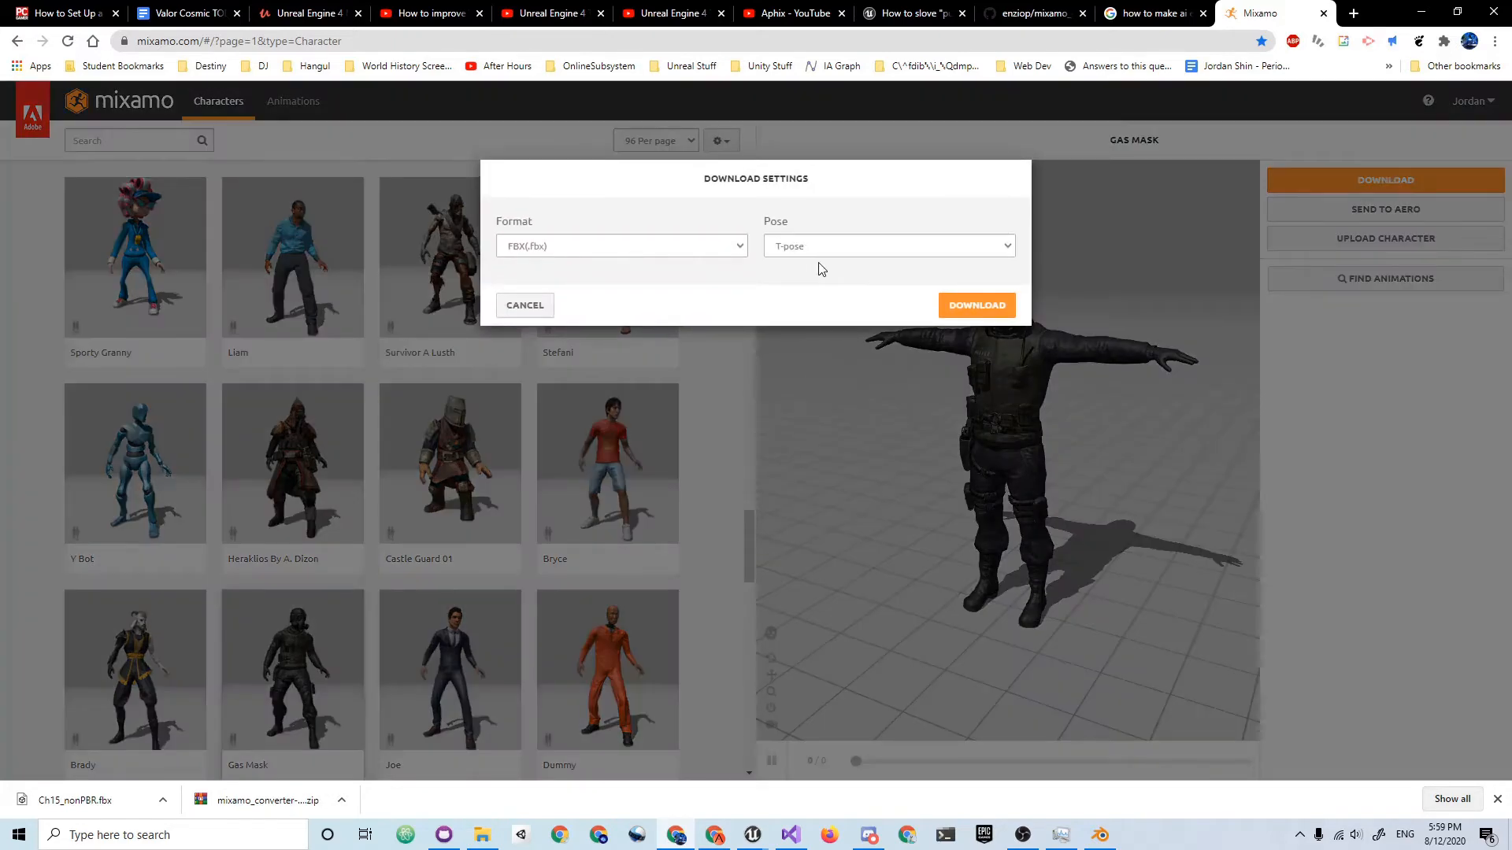
{"action": "left_click", "coordinate": [797, 244]}
{"action": "left_click", "coordinate": [887, 217]}
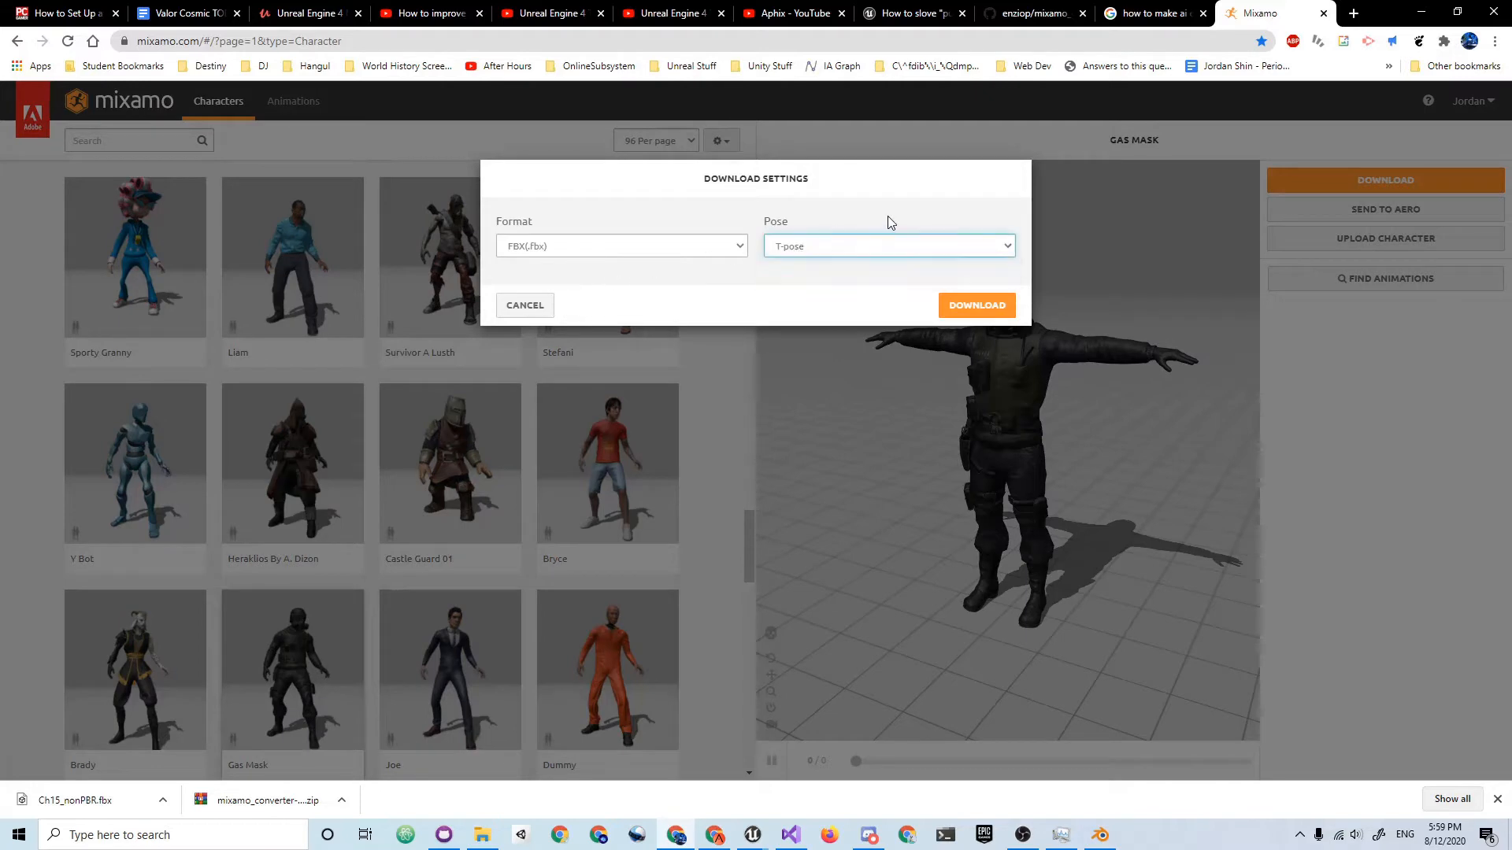
{"action": "left_click", "coordinate": [970, 306]}
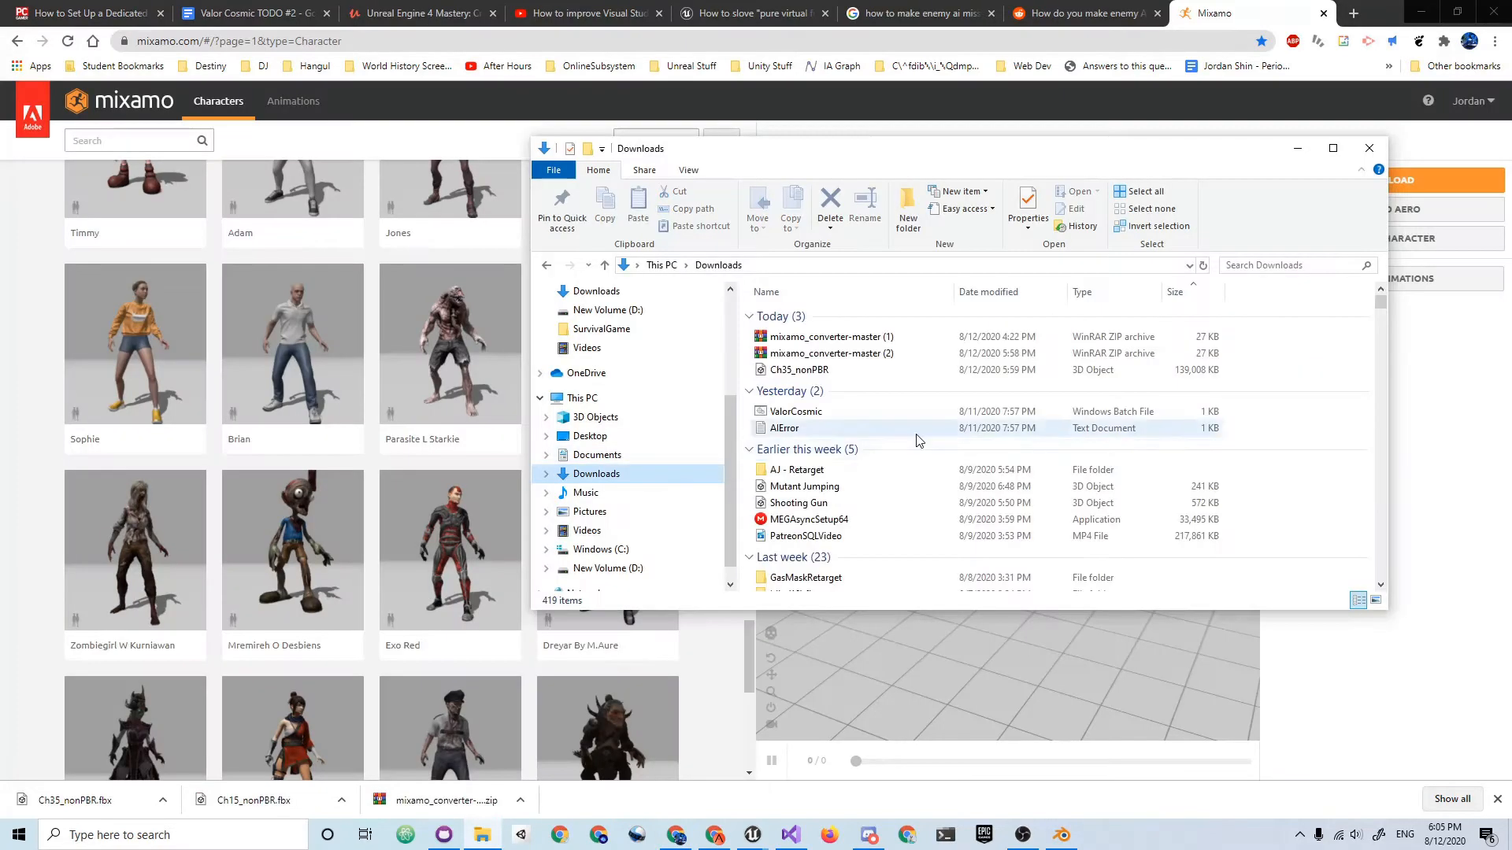
Step: Create a folder named Mixamo Character in Downloads
{"action": "right_click", "coordinate": [1273, 353]}
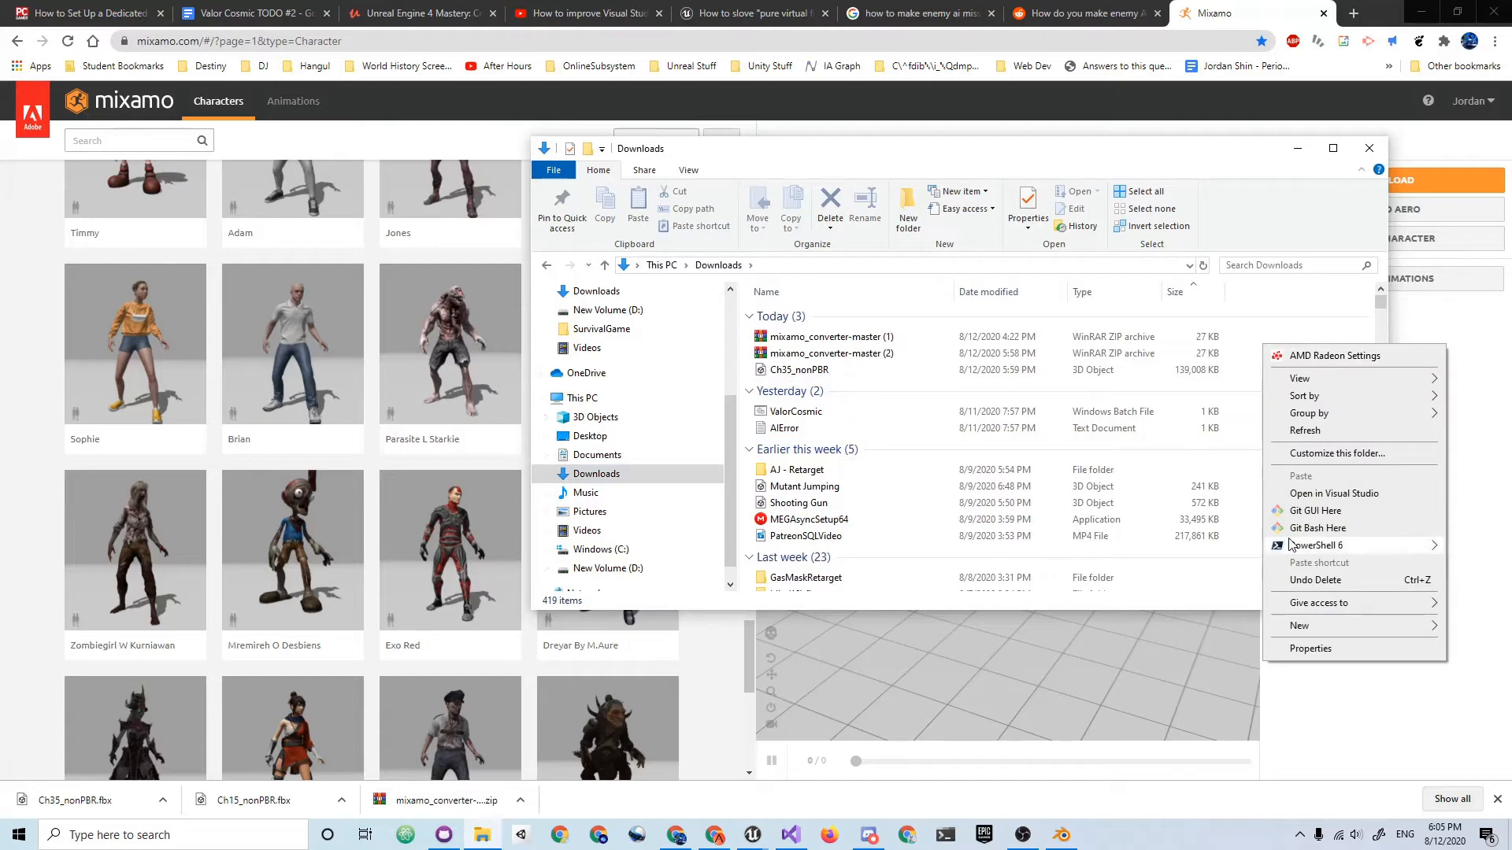
{"action": "mouse_move", "coordinate": [1348, 628]}
{"action": "left_click", "coordinate": [1071, 394]}
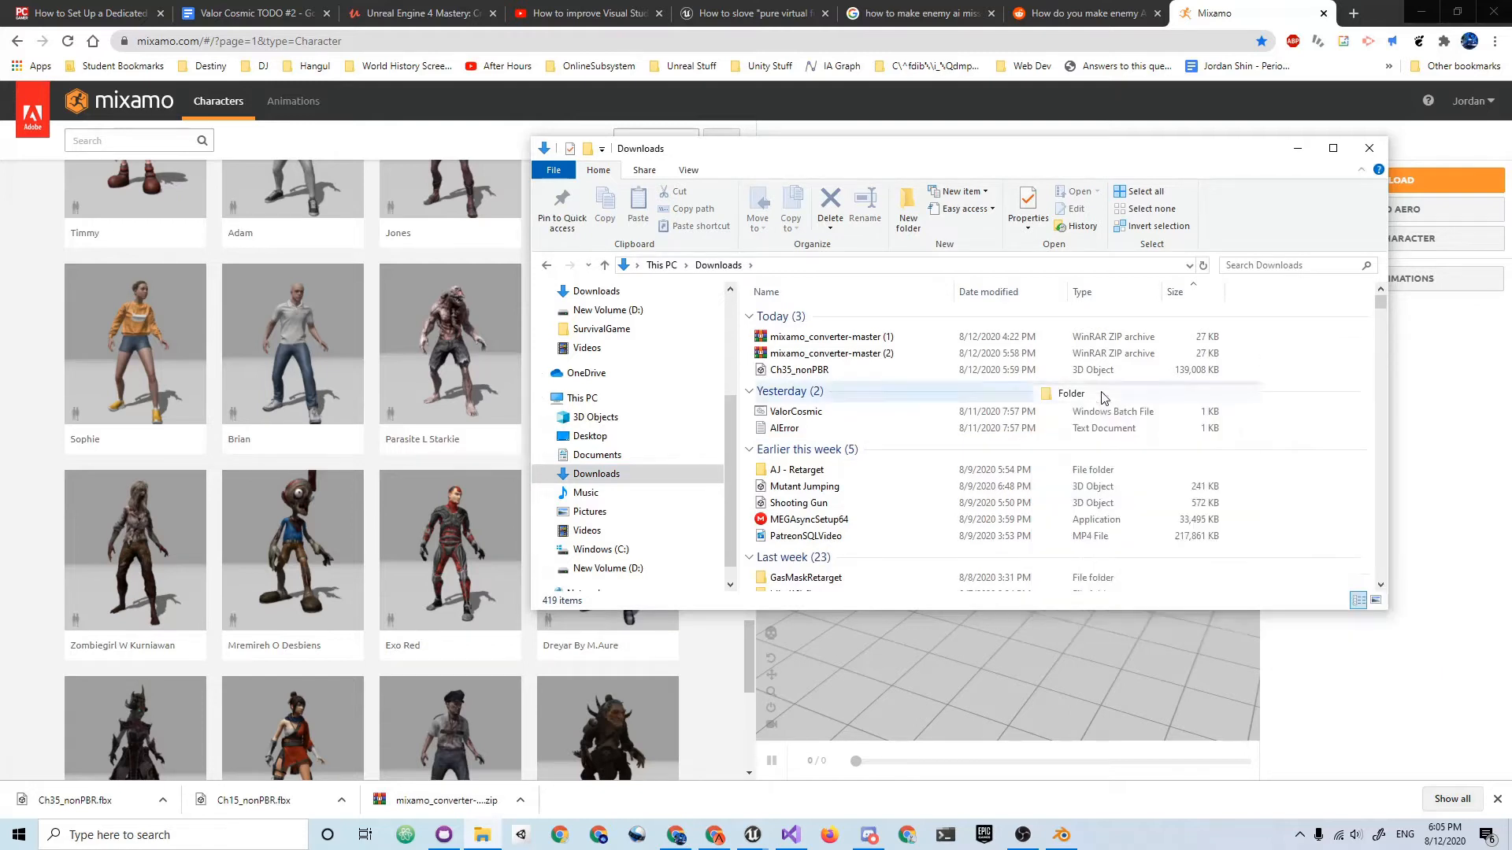
{"action": "type", "text": "Mixamo Character"}
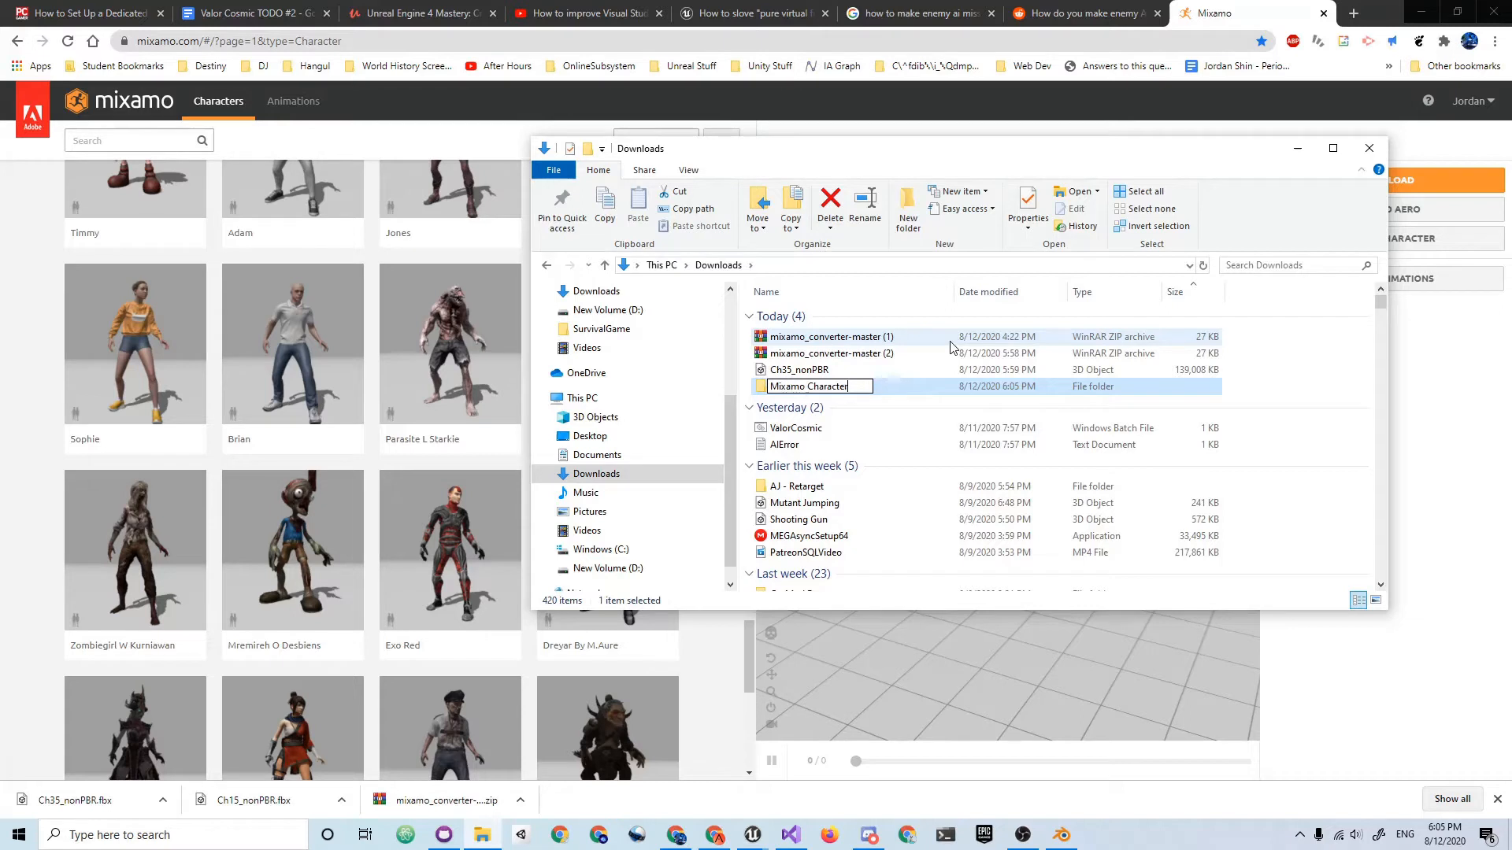
{"action": "key", "text": "Return"}
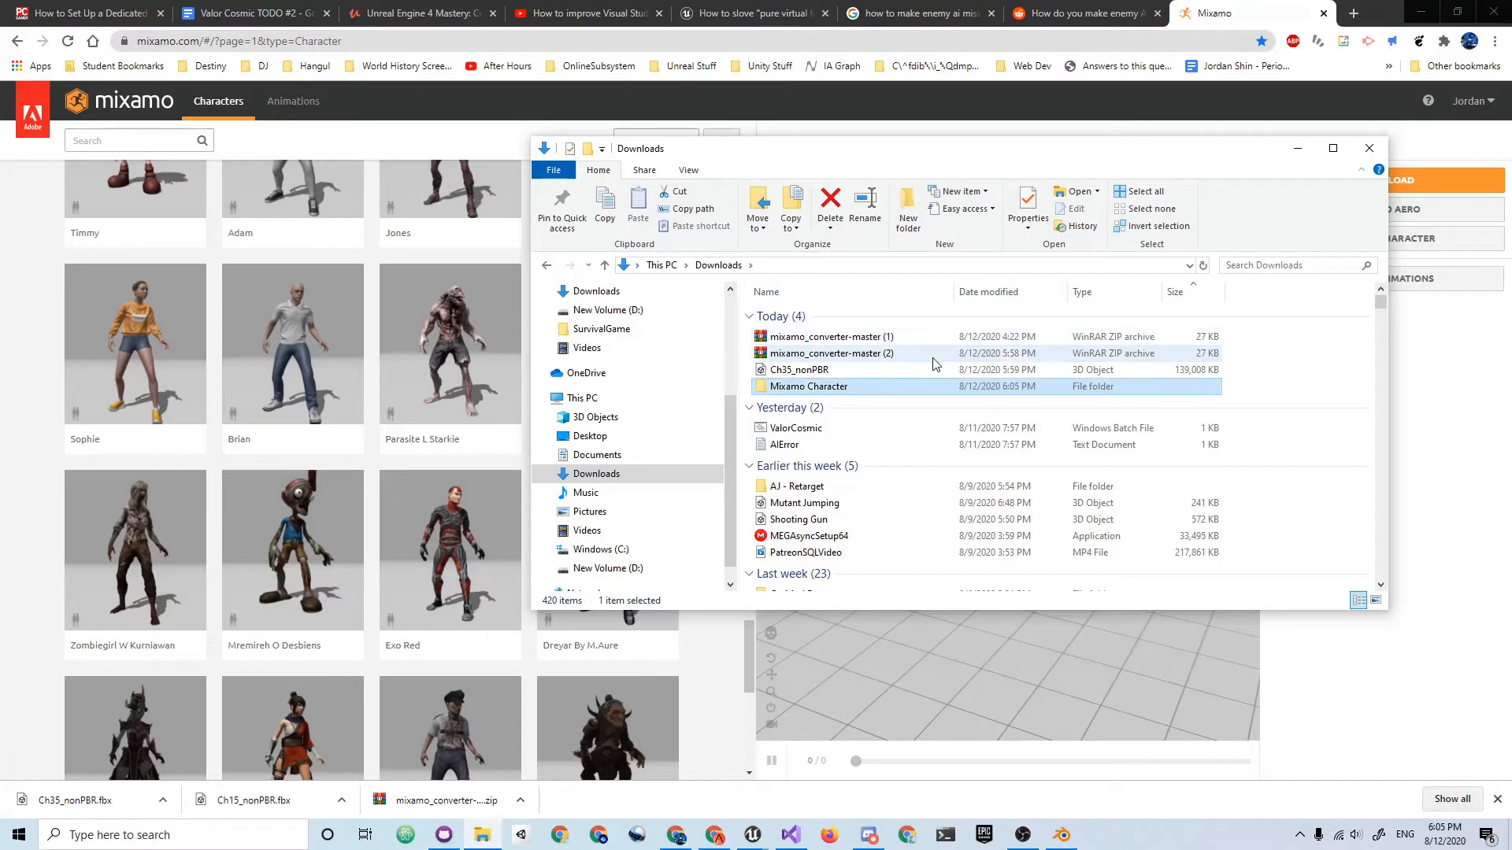
Step: Move the Ch35_nonPBR file into the Mixamo Character folder and open that folder
{"action": "left_click", "coordinate": [807, 374]}
{"action": "left_click_drag", "start_coordinate": [811, 372], "coordinate": [821, 387]}
{"action": "double_click", "coordinate": [816, 379]}
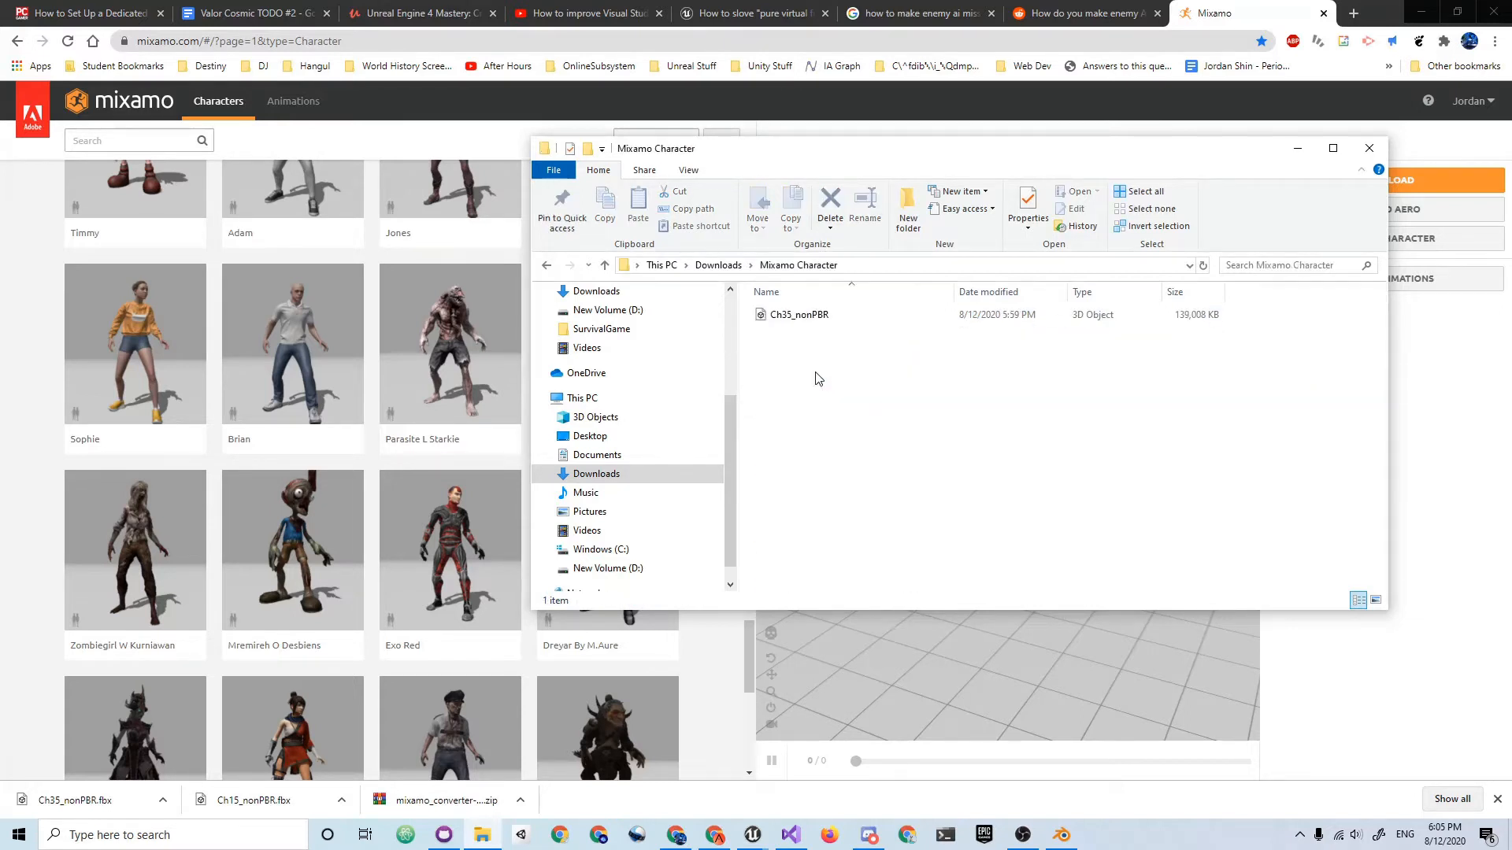
Step: Rename the Ch35_nonPBR file as Gas Mask
{"action": "left_click", "coordinate": [796, 316]}
{"action": "key", "text": "F2"}
{"action": "type", "text": "Gasm"}
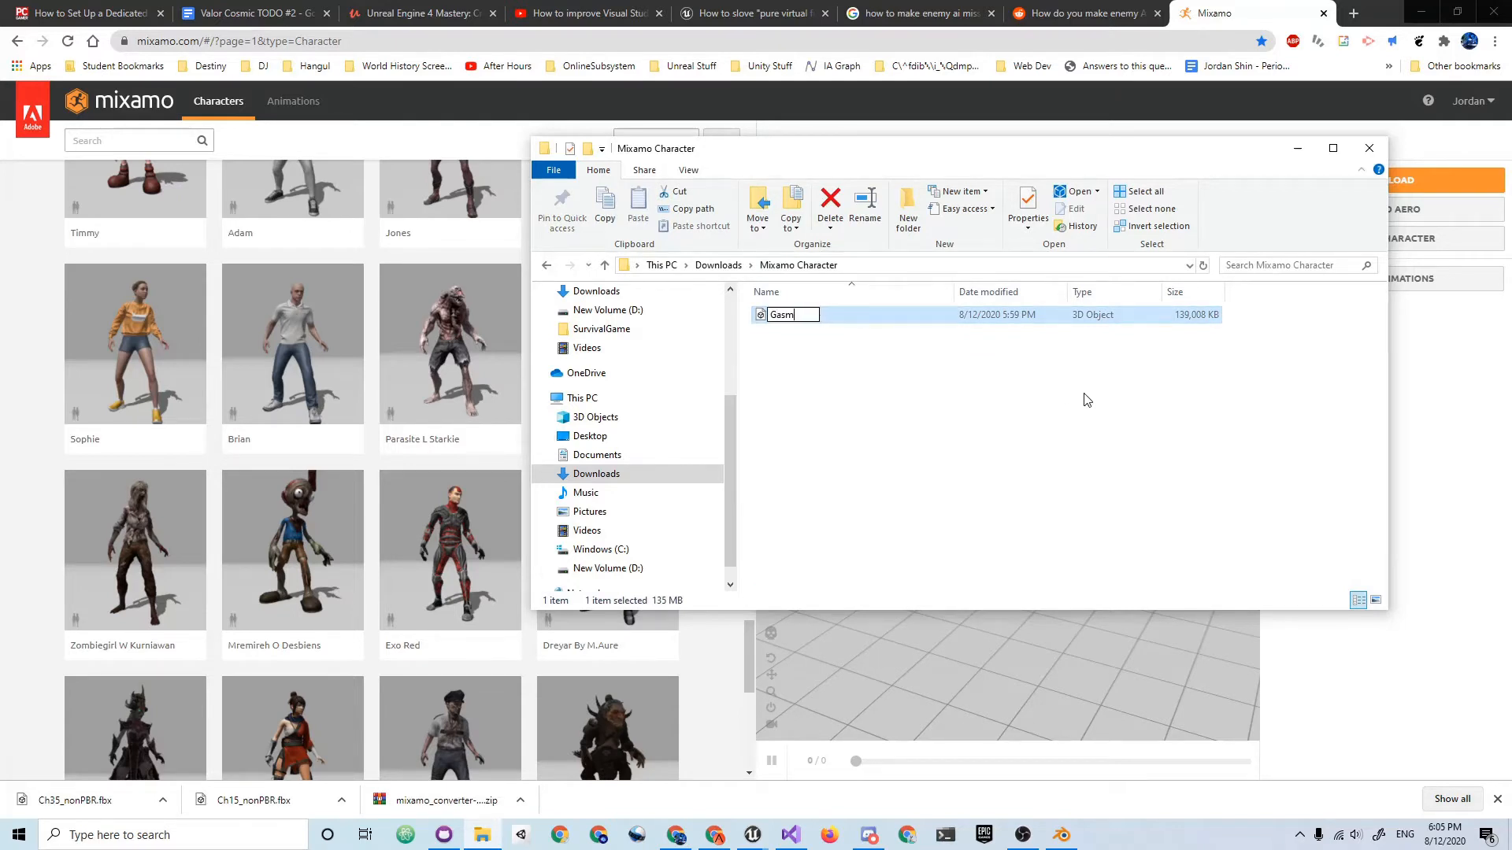
{"action": "key", "text": "BackSpace"}
{"action": "type", "text": "Mask"}
{"action": "key", "text": "Return"}
Step: Create a folder named Converted inside the Mixamo Character folder
{"action": "right_click", "coordinate": [754, 373]}
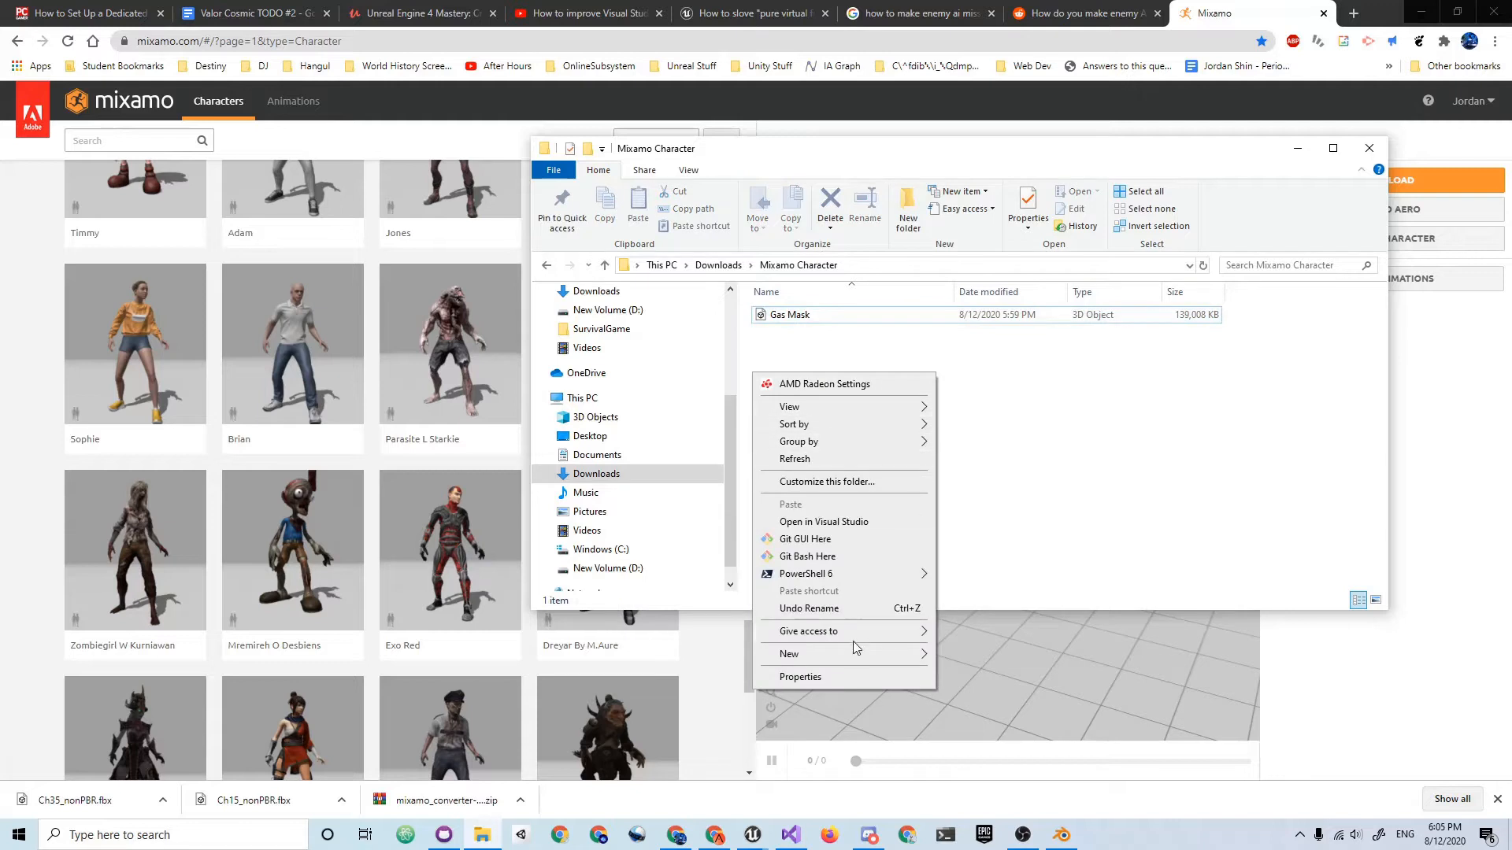
{"action": "mouse_move", "coordinate": [850, 655]}
{"action": "left_click", "coordinate": [973, 422]}
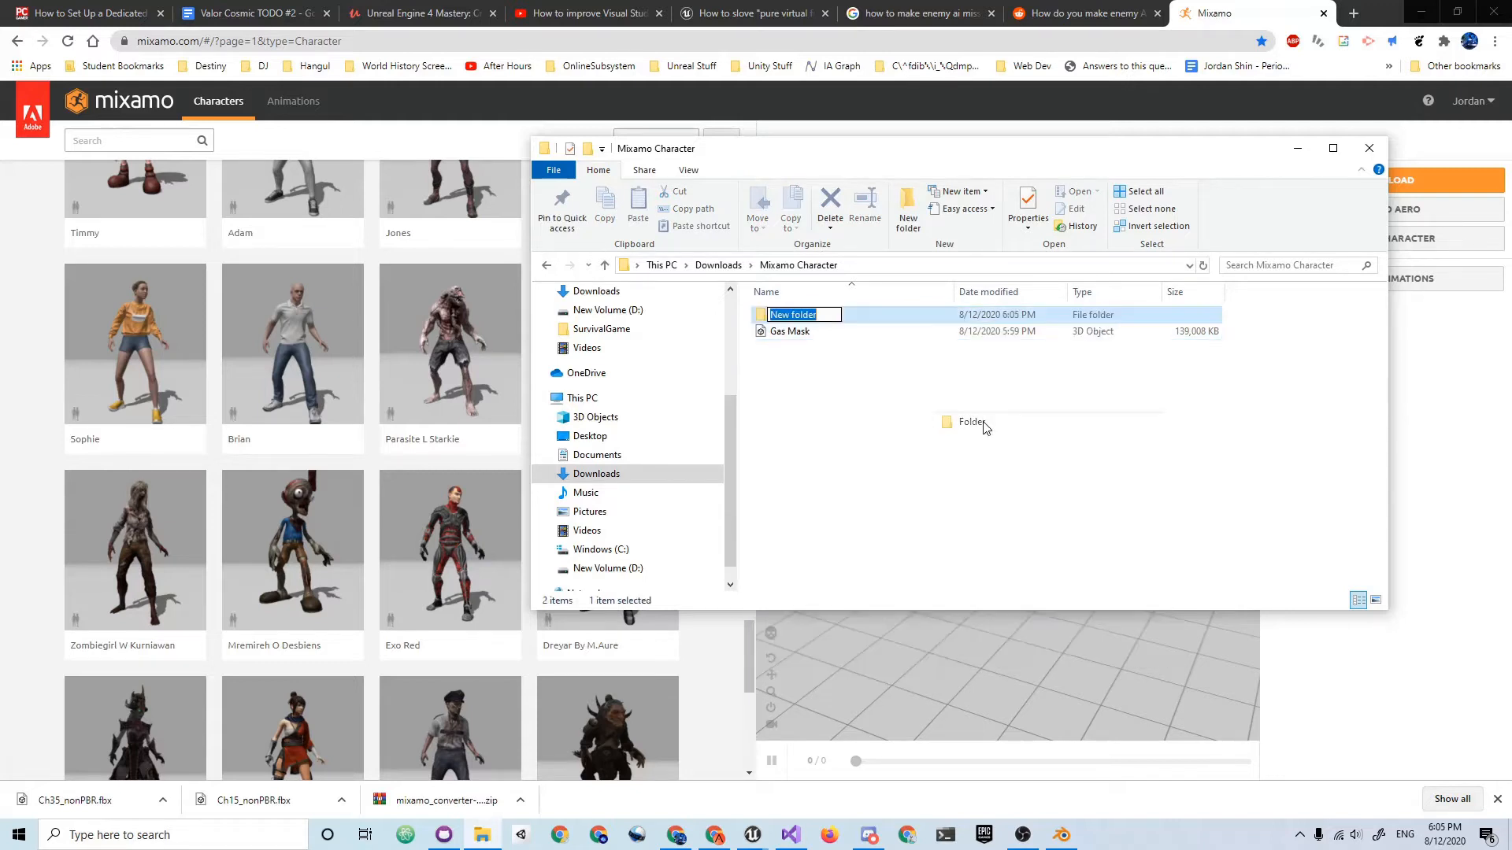
{"action": "type", "text": "Converted"}
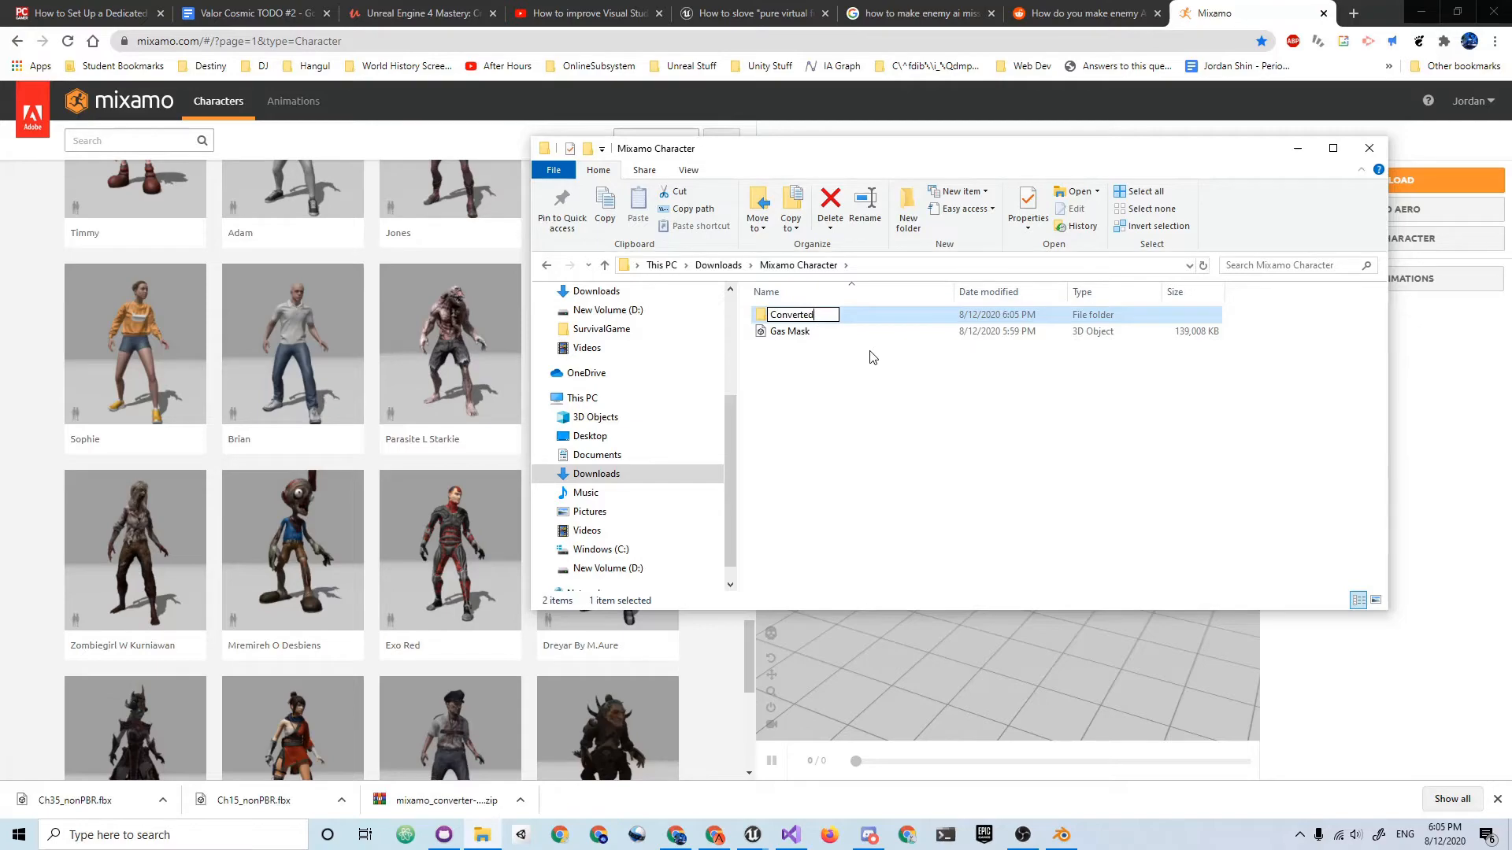
{"action": "key", "text": "Return"}
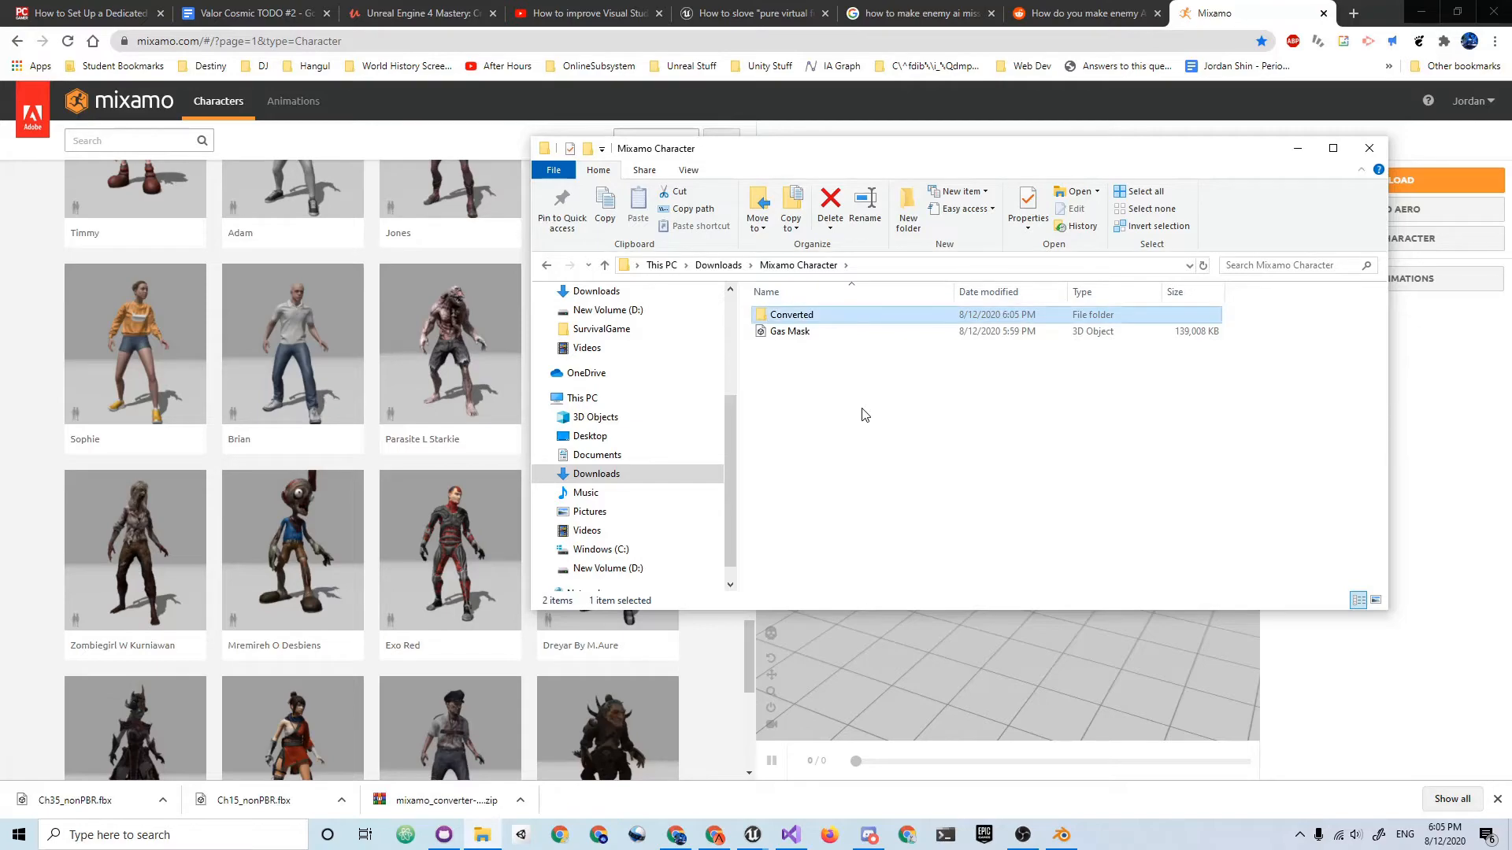
Step: Copy the Mixamo Character folder's path and set it as the Mixamo Rootbaker batch input path in Blender
{"action": "left_click", "coordinate": [1061, 835]}
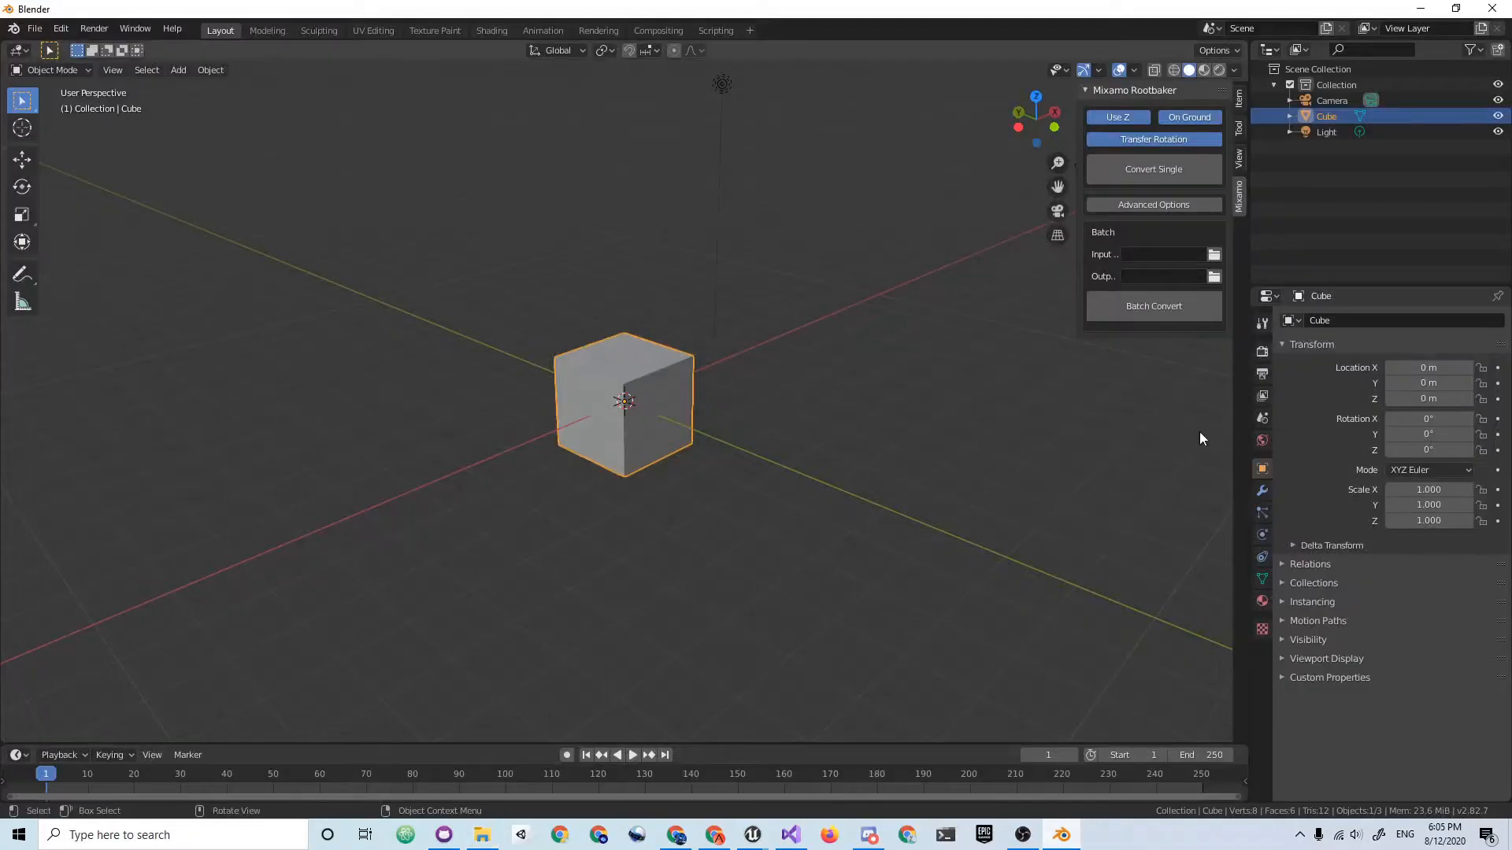
{"action": "left_click", "coordinate": [482, 834]}
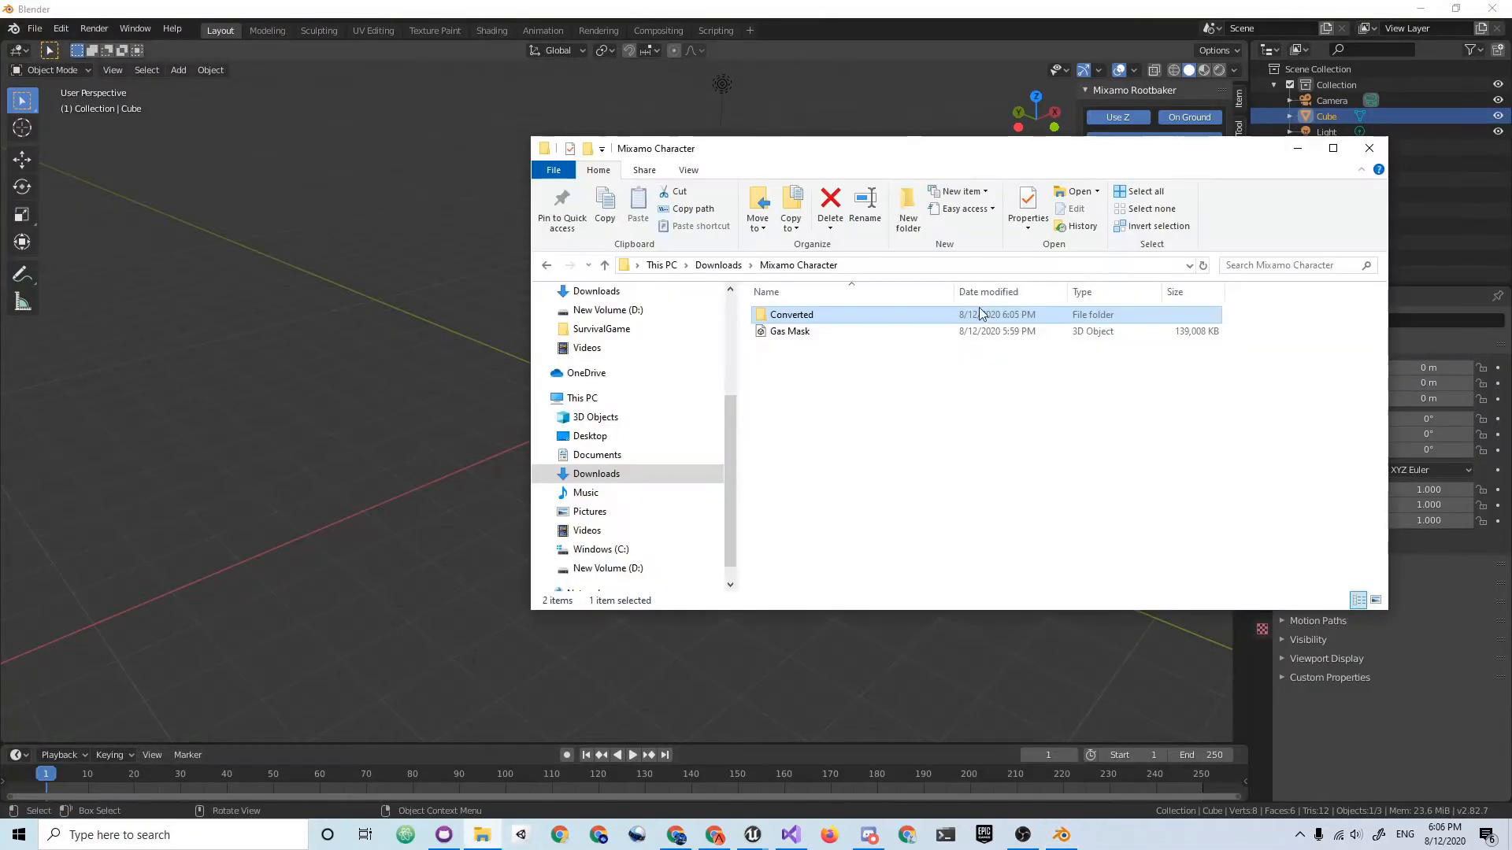
{"action": "left_click", "coordinate": [894, 262]}
{"action": "key", "text": "ctrl+c"}
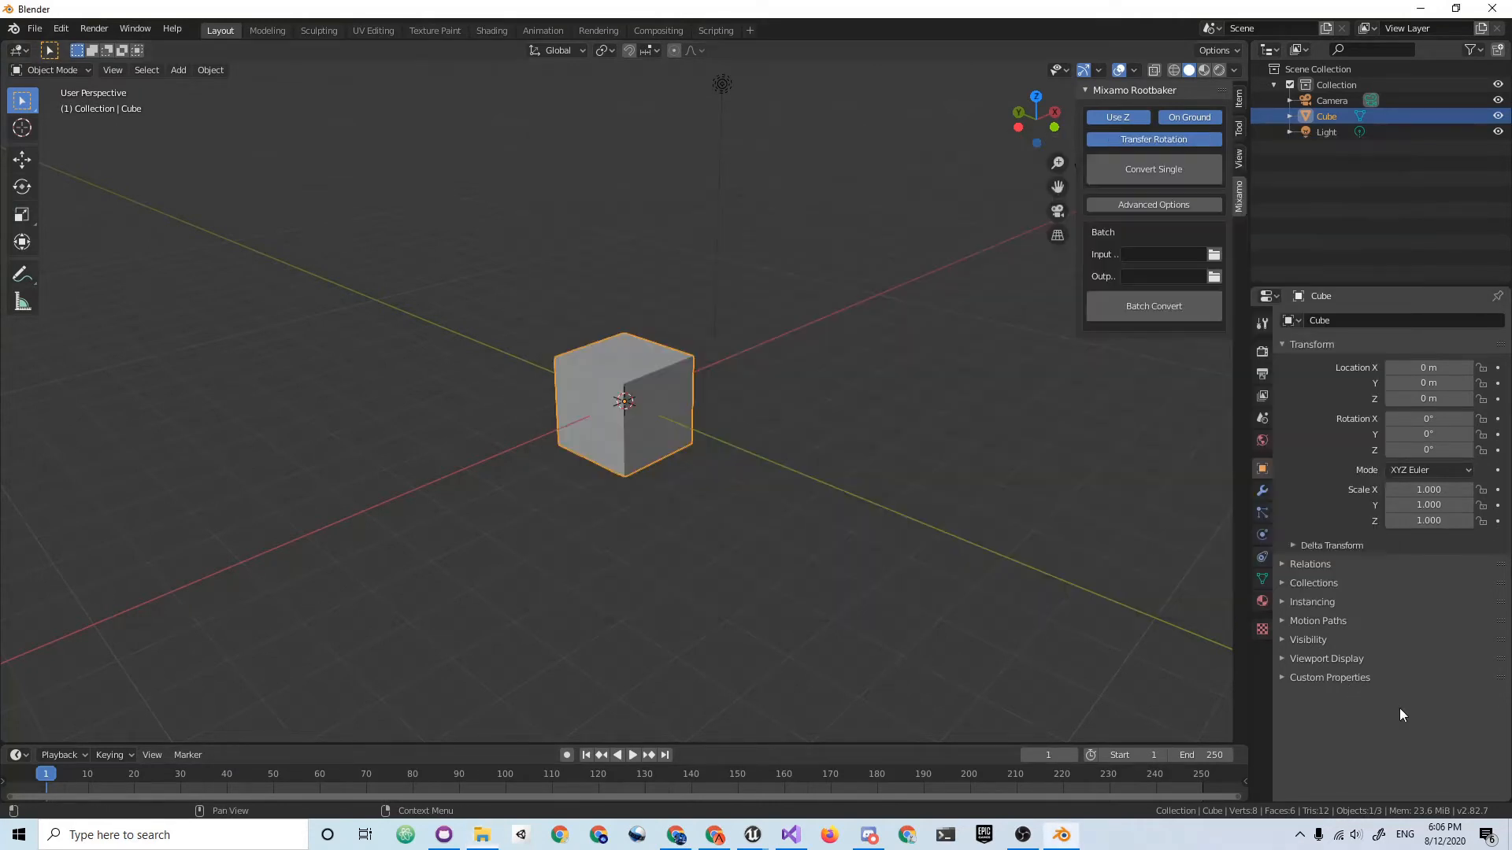
{"action": "left_click", "coordinate": [1401, 711]}
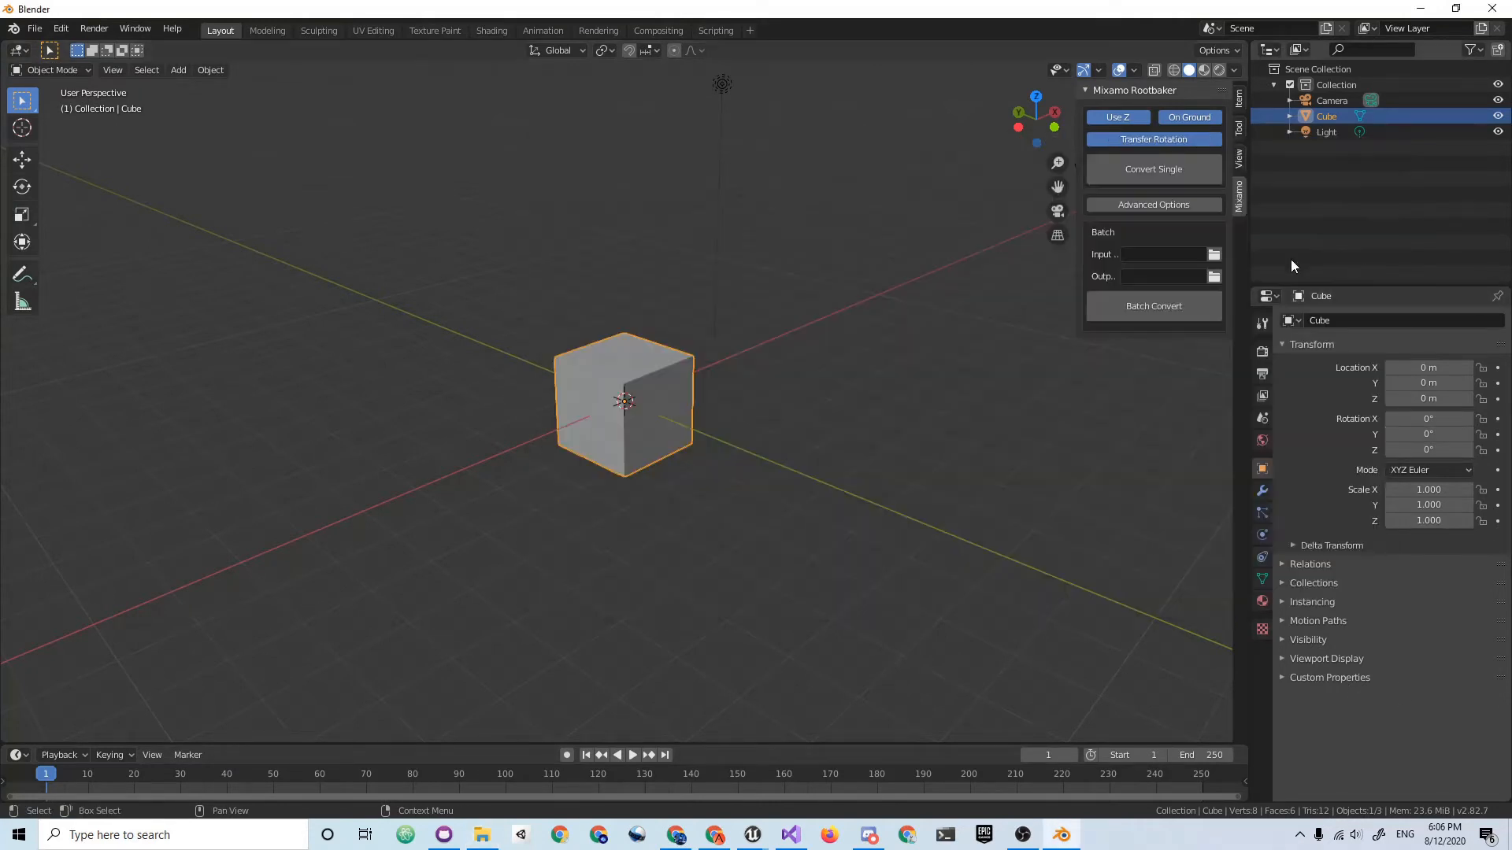
{"action": "left_click", "coordinate": [1186, 256]}
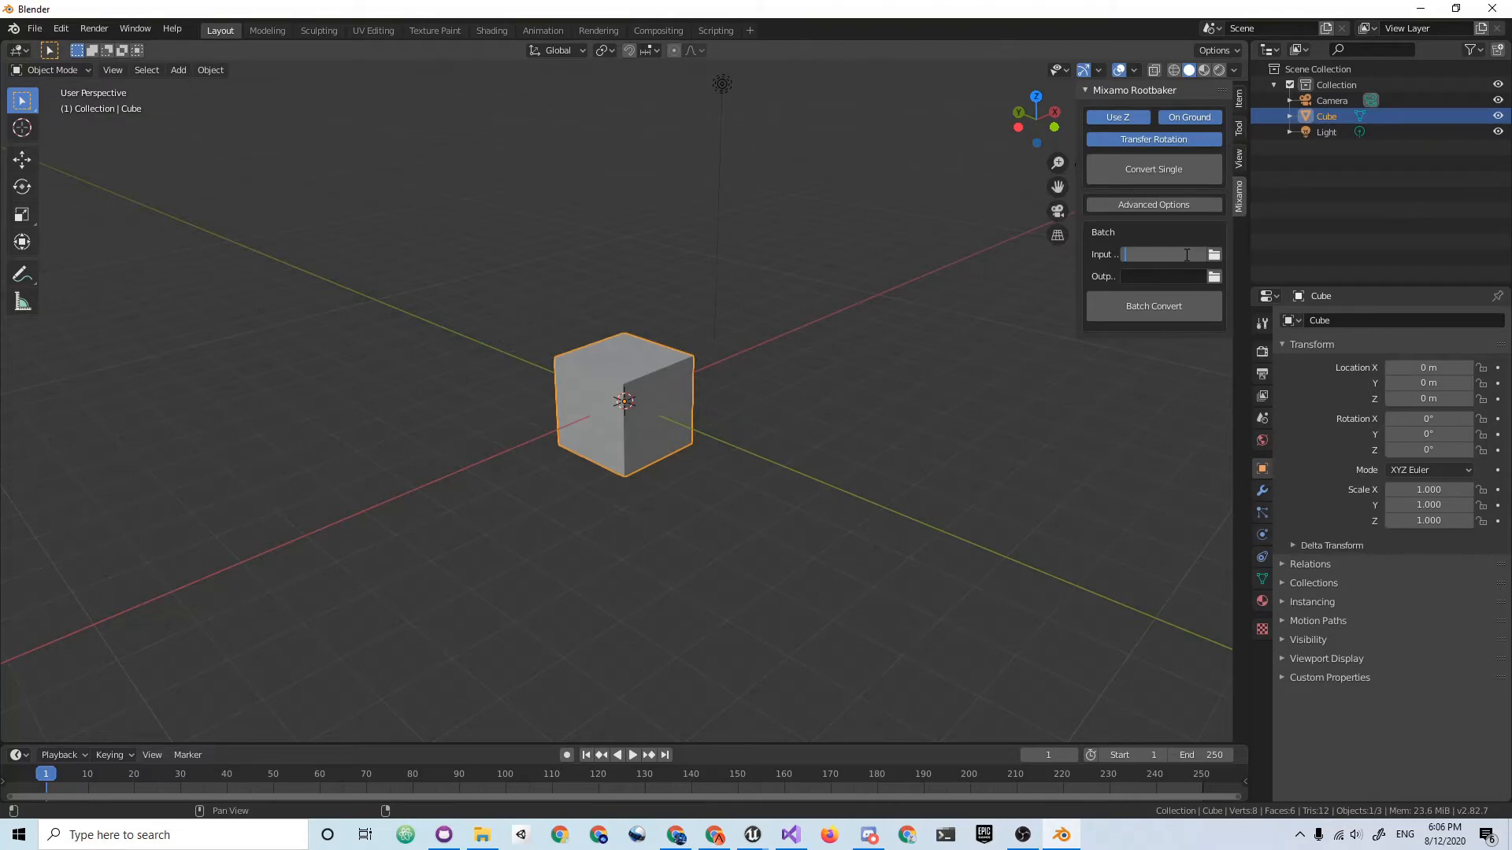
{"action": "key", "text": "ctrl+v"}
{"action": "key", "text": "Return"}
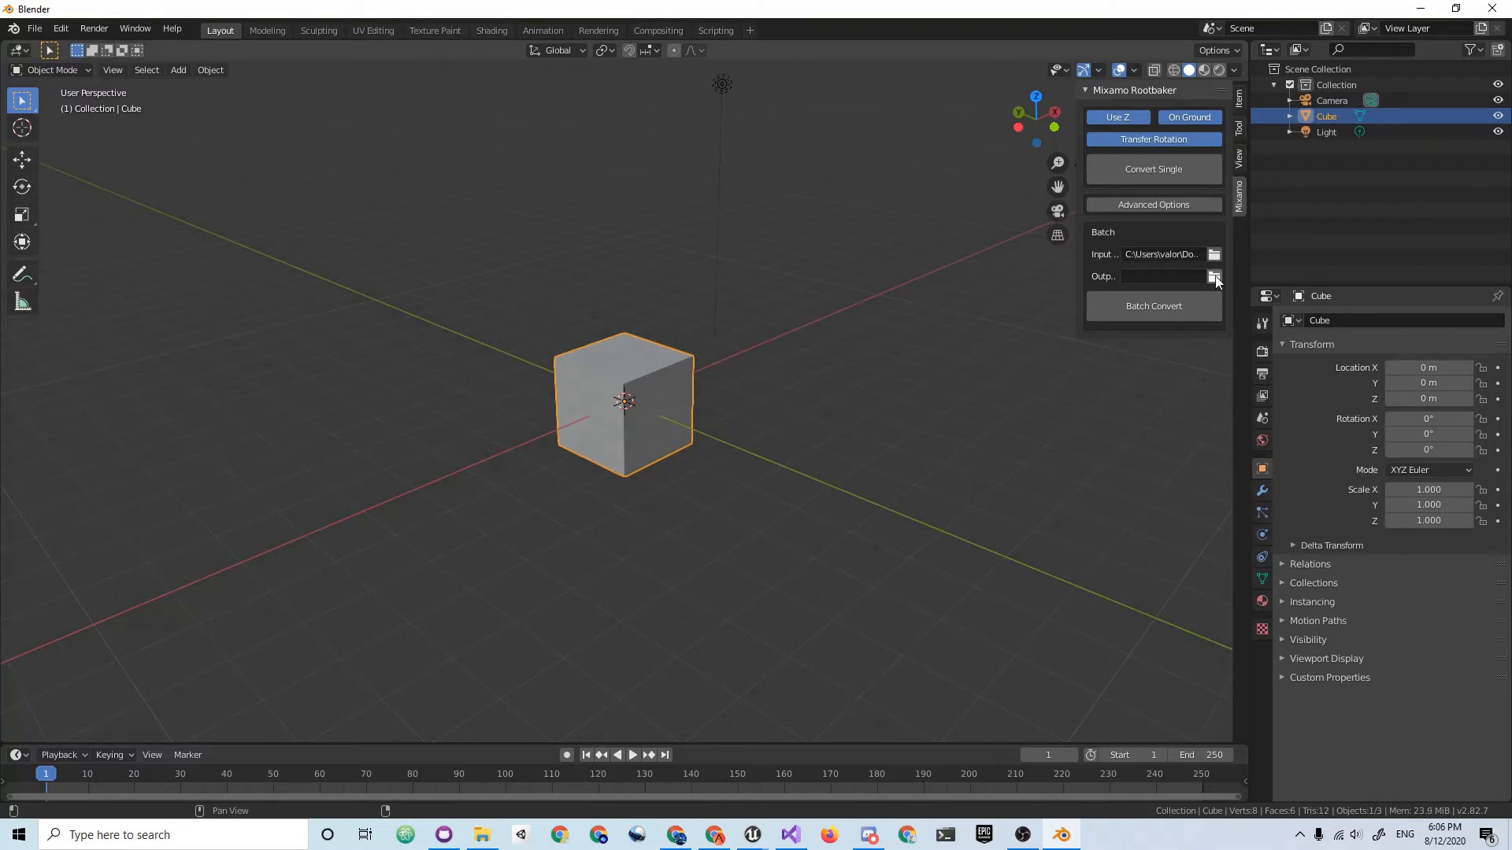
Step: Set the batch output path to the Converted folder inside Mixamo Character
{"action": "left_click", "coordinate": [1214, 277]}
{"action": "left_click", "coordinate": [855, 226]}
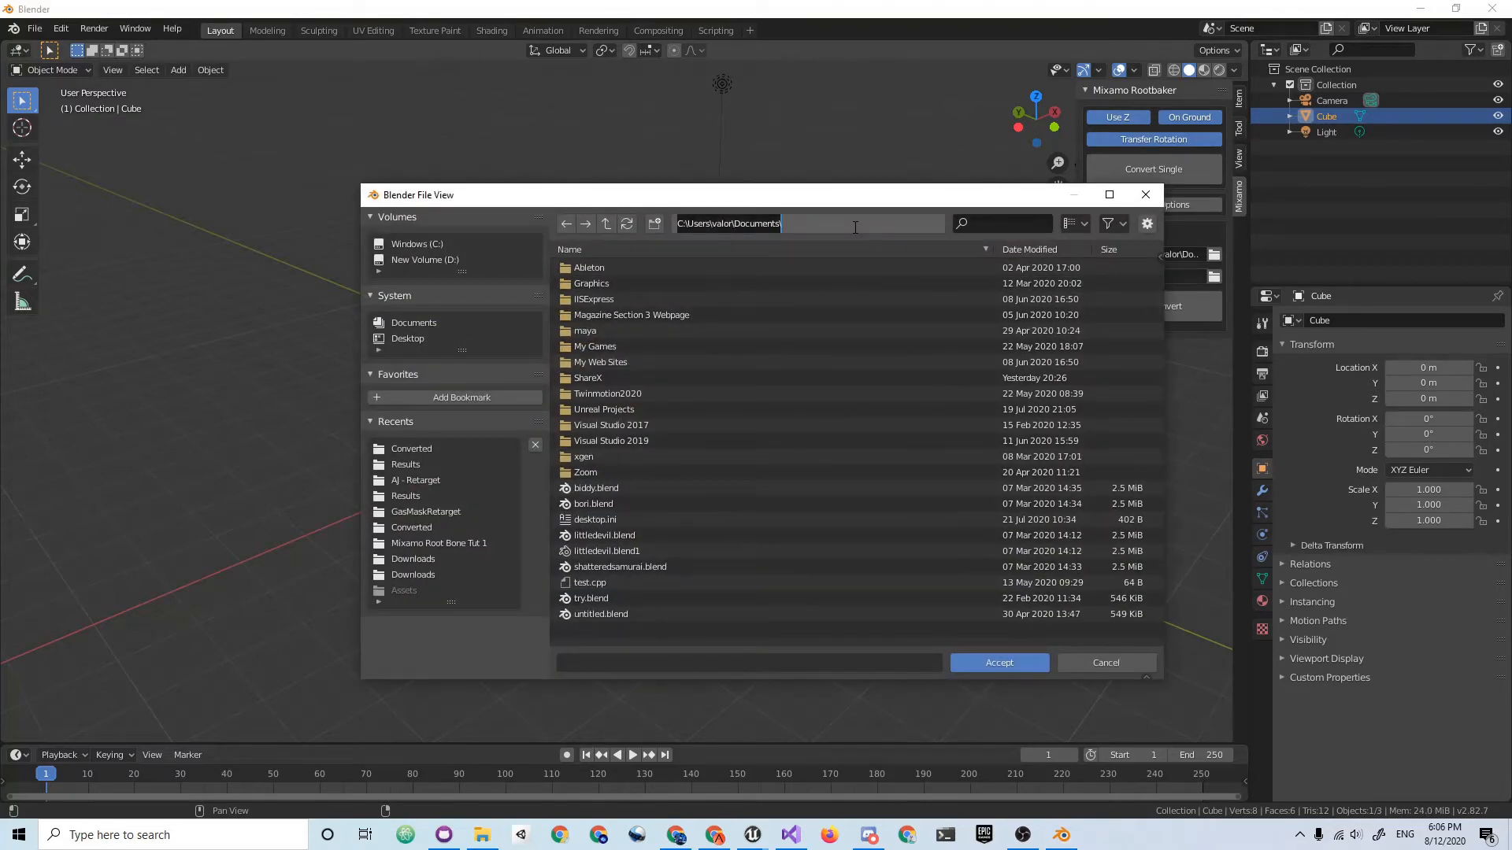
{"action": "key", "text": "ctrl+v"}
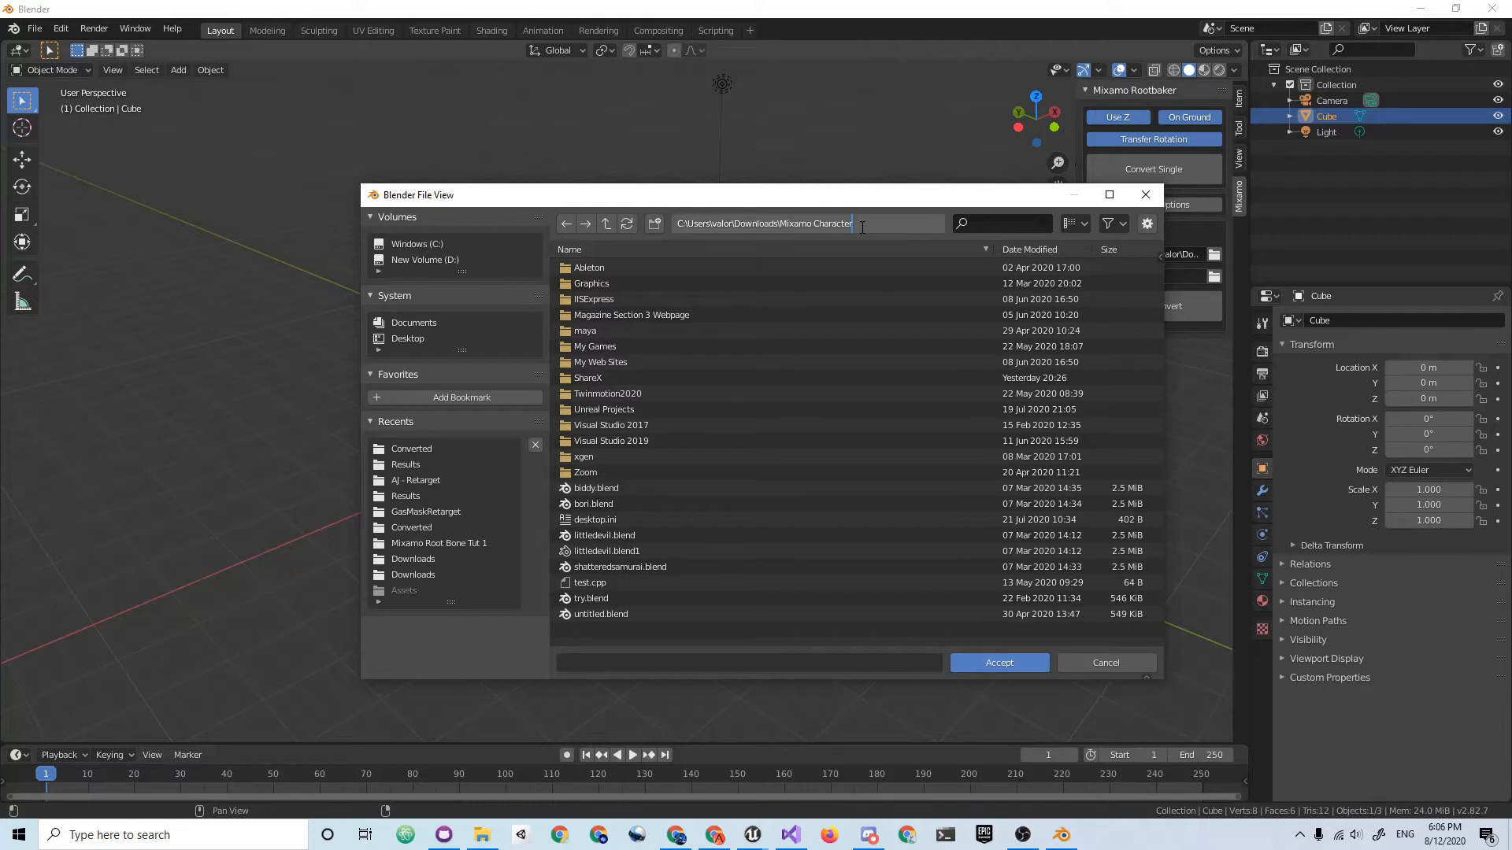
{"action": "key", "text": "Return"}
{"action": "left_click", "coordinate": [598, 269]}
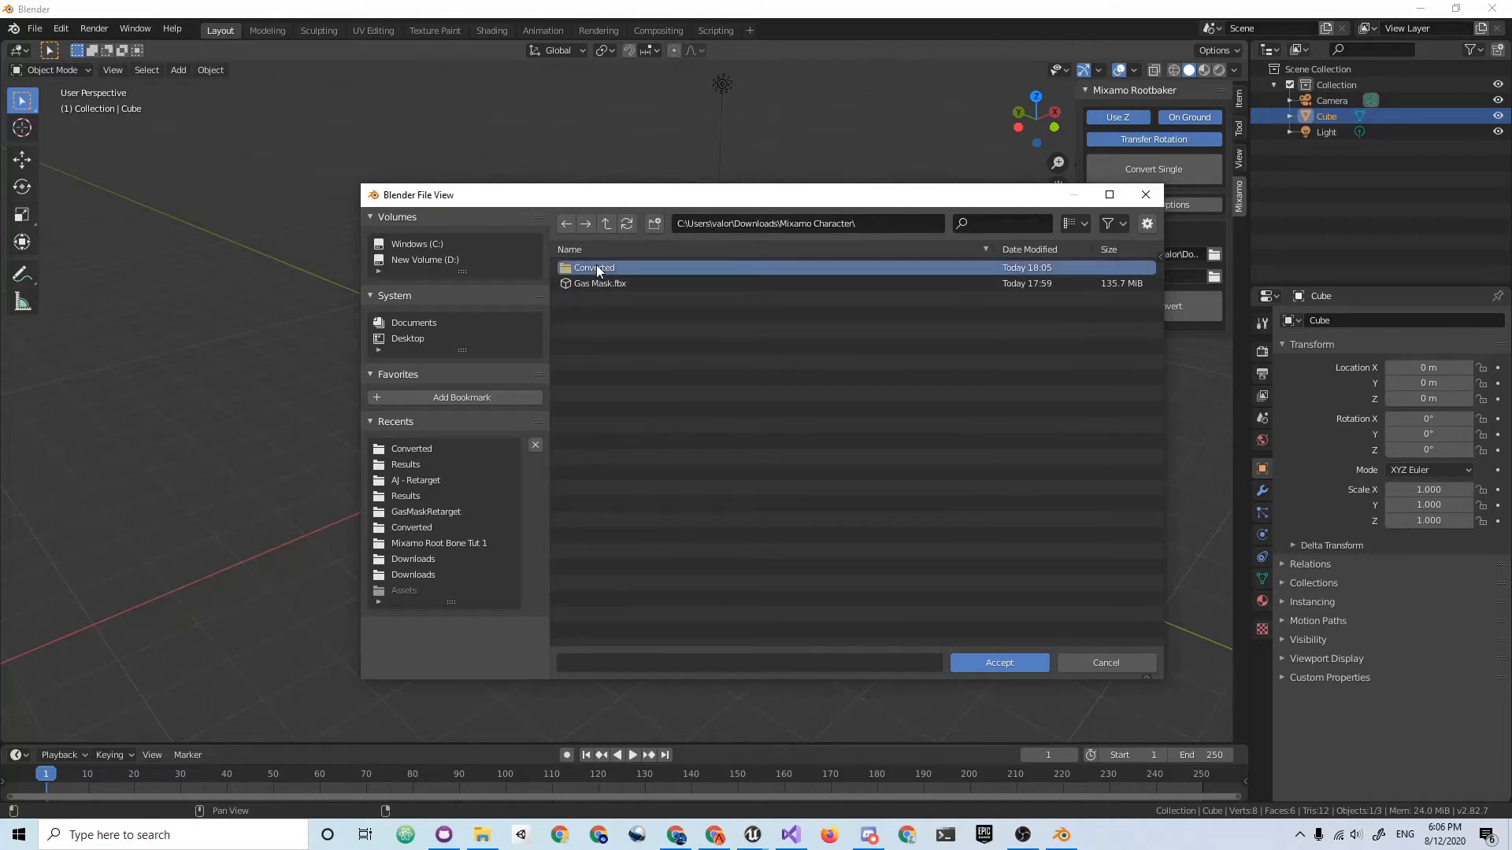
{"action": "double_click", "coordinate": [598, 269]}
{"action": "left_click", "coordinate": [997, 663]}
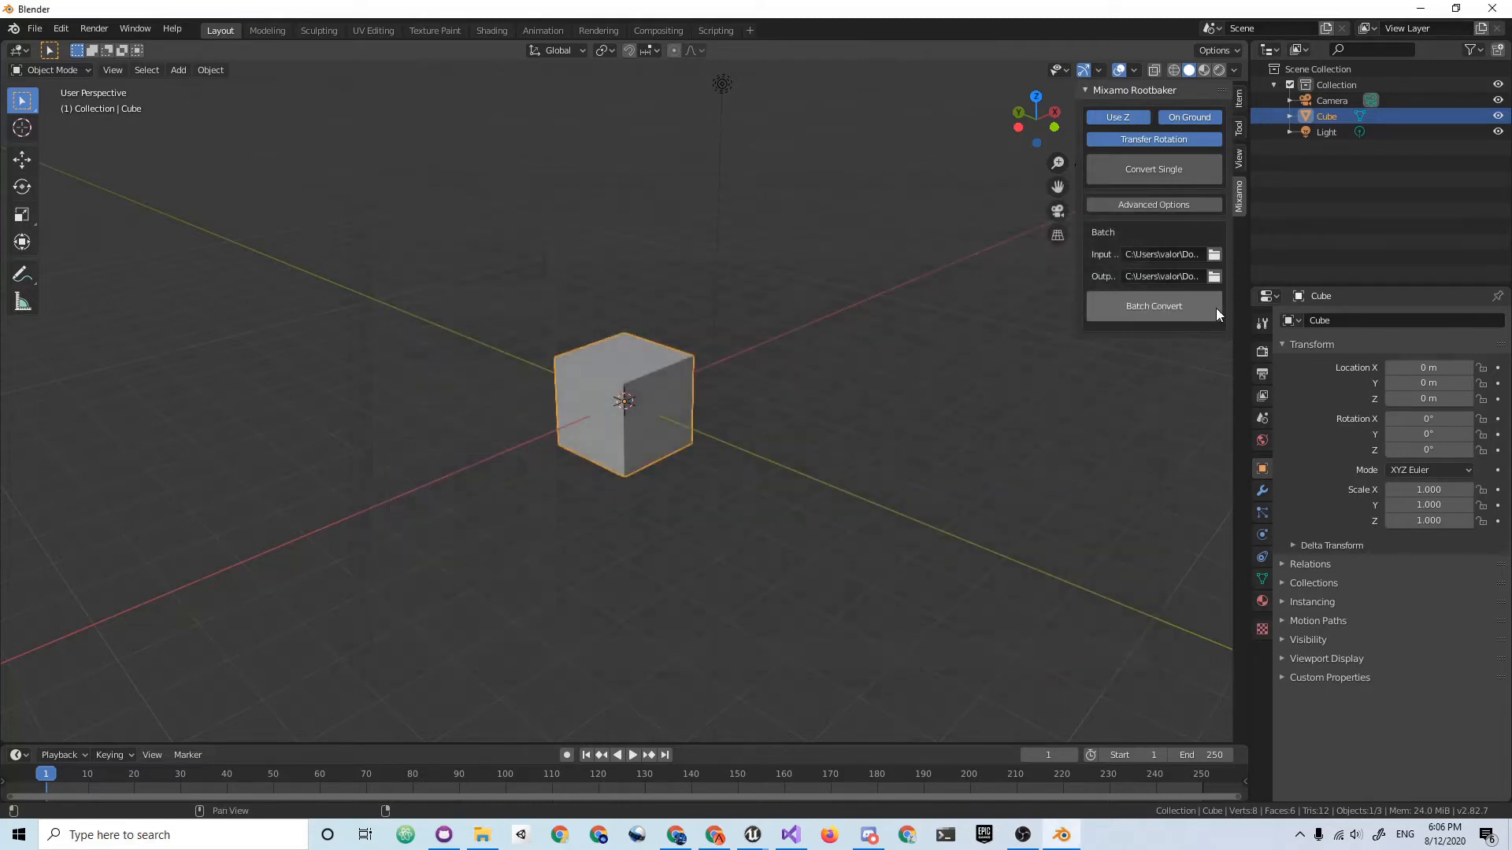
Step: In the converter's advanced options, enter Hips as the hip name, disable Remove Namespaces and enable Unreal Engine bone names
{"action": "left_click", "coordinate": [1163, 206]}
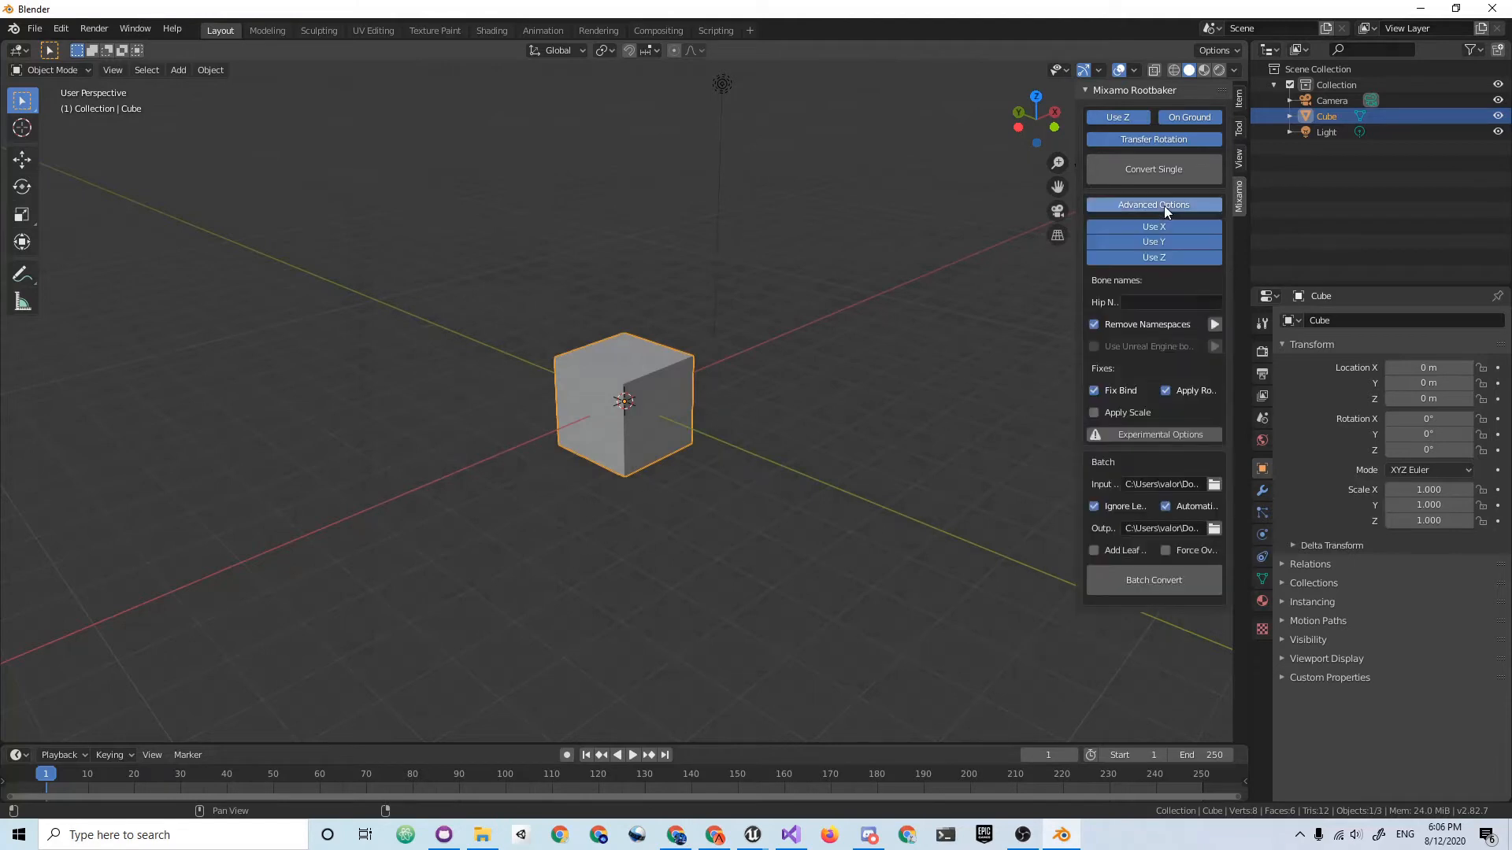
{"action": "left_click", "coordinate": [1166, 302]}
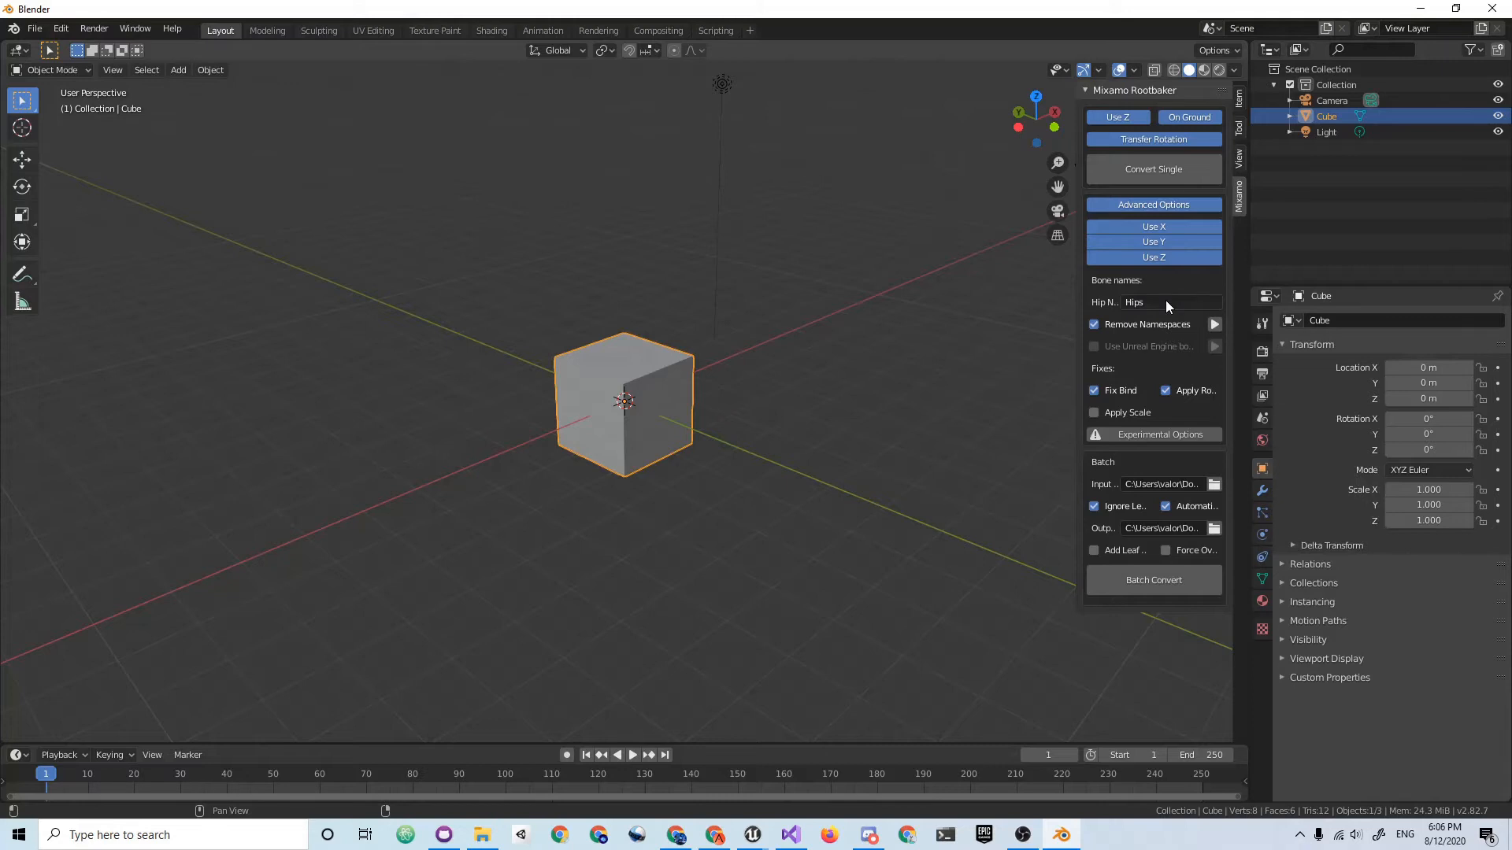
{"action": "left_click", "coordinate": [1094, 325]}
{"action": "left_click", "coordinate": [1111, 347]}
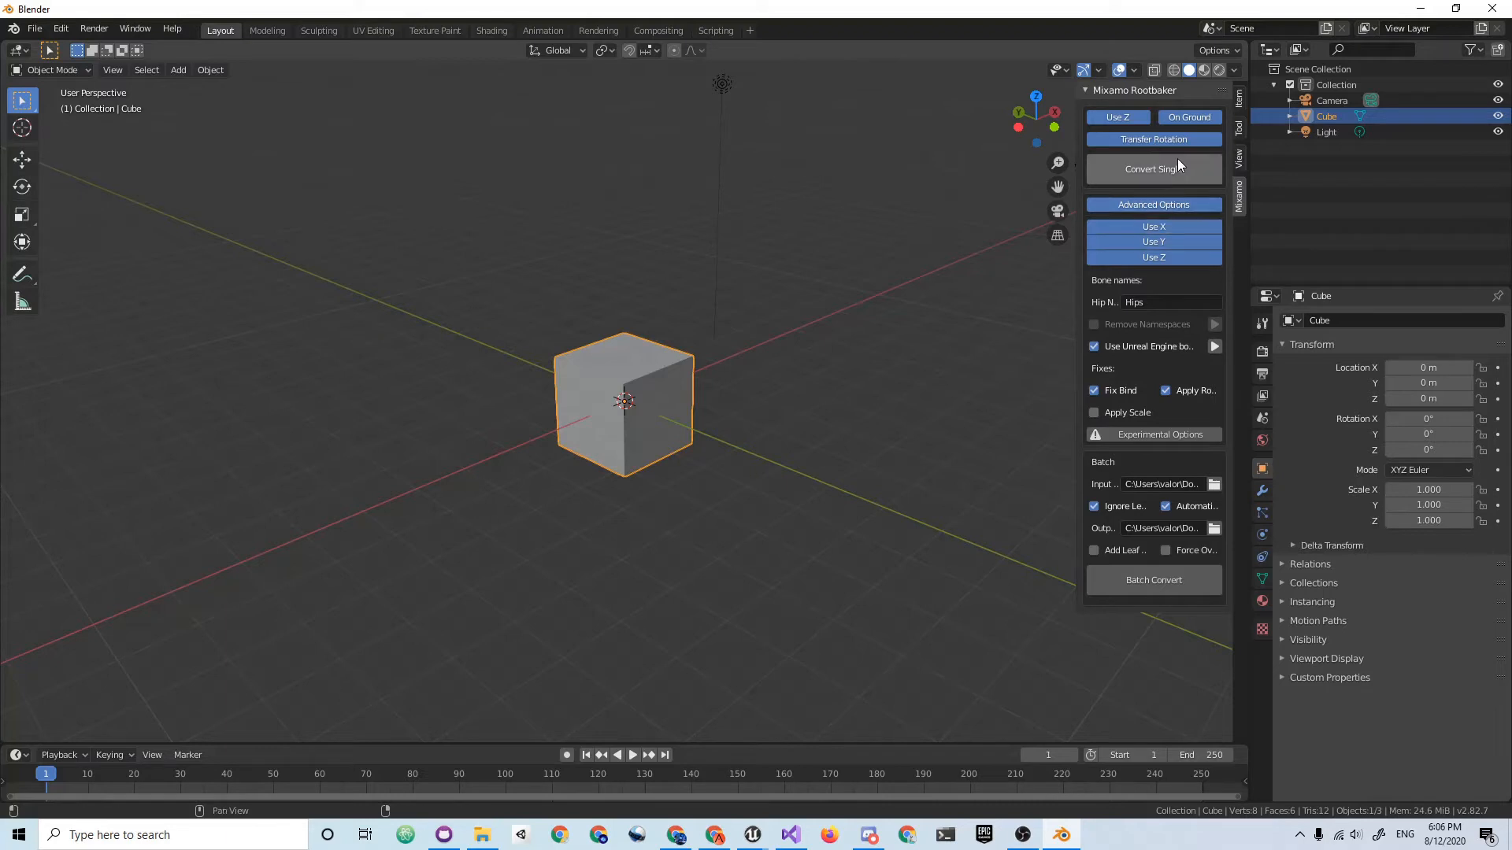
Step: Run the batch conversion and close Blender without saving the scene
{"action": "left_click", "coordinate": [1160, 579]}
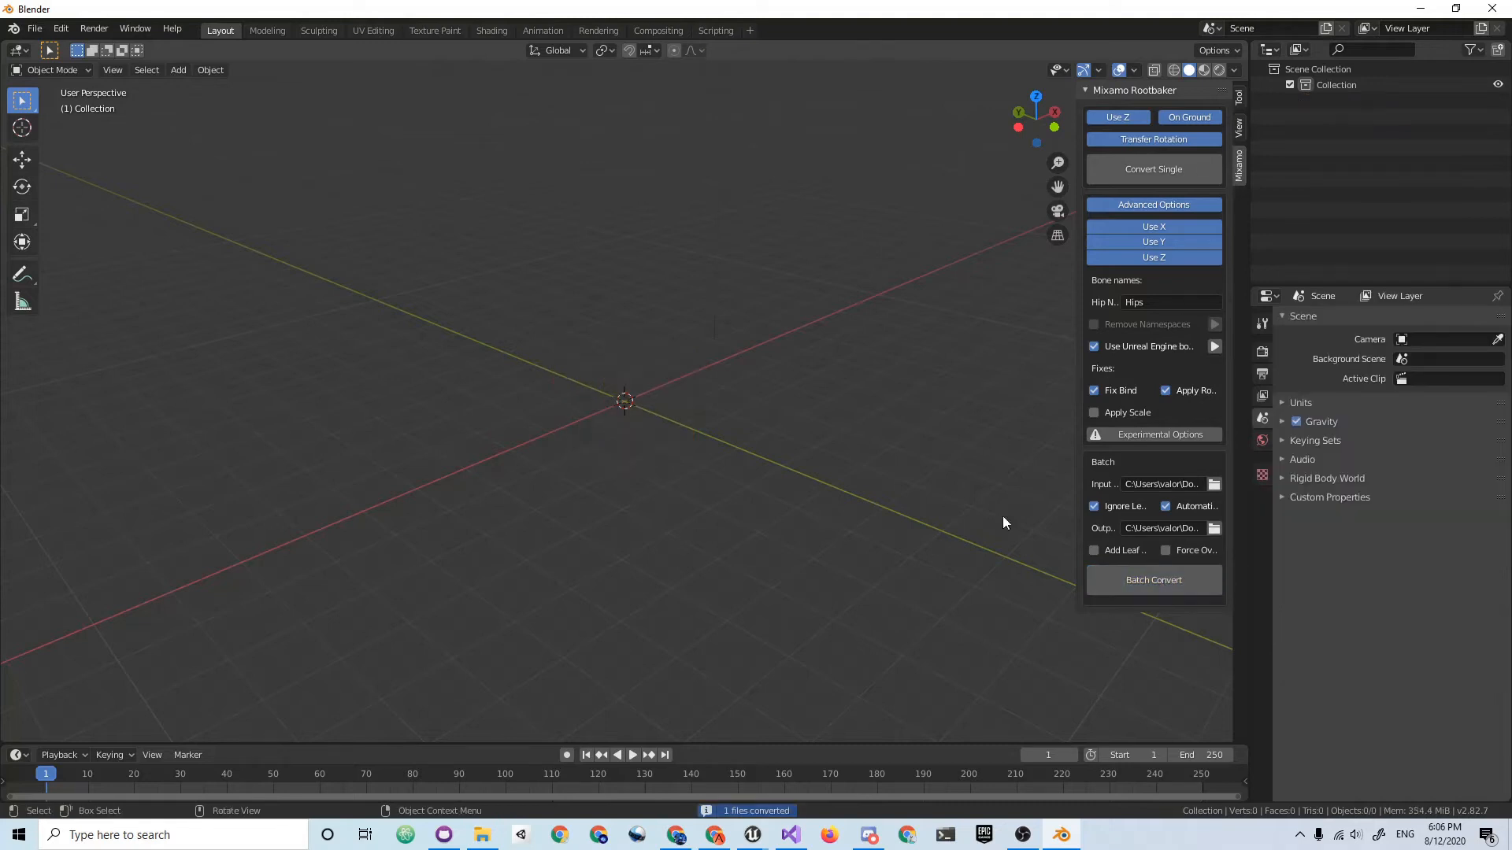
{"action": "left_click", "coordinate": [1496, 8]}
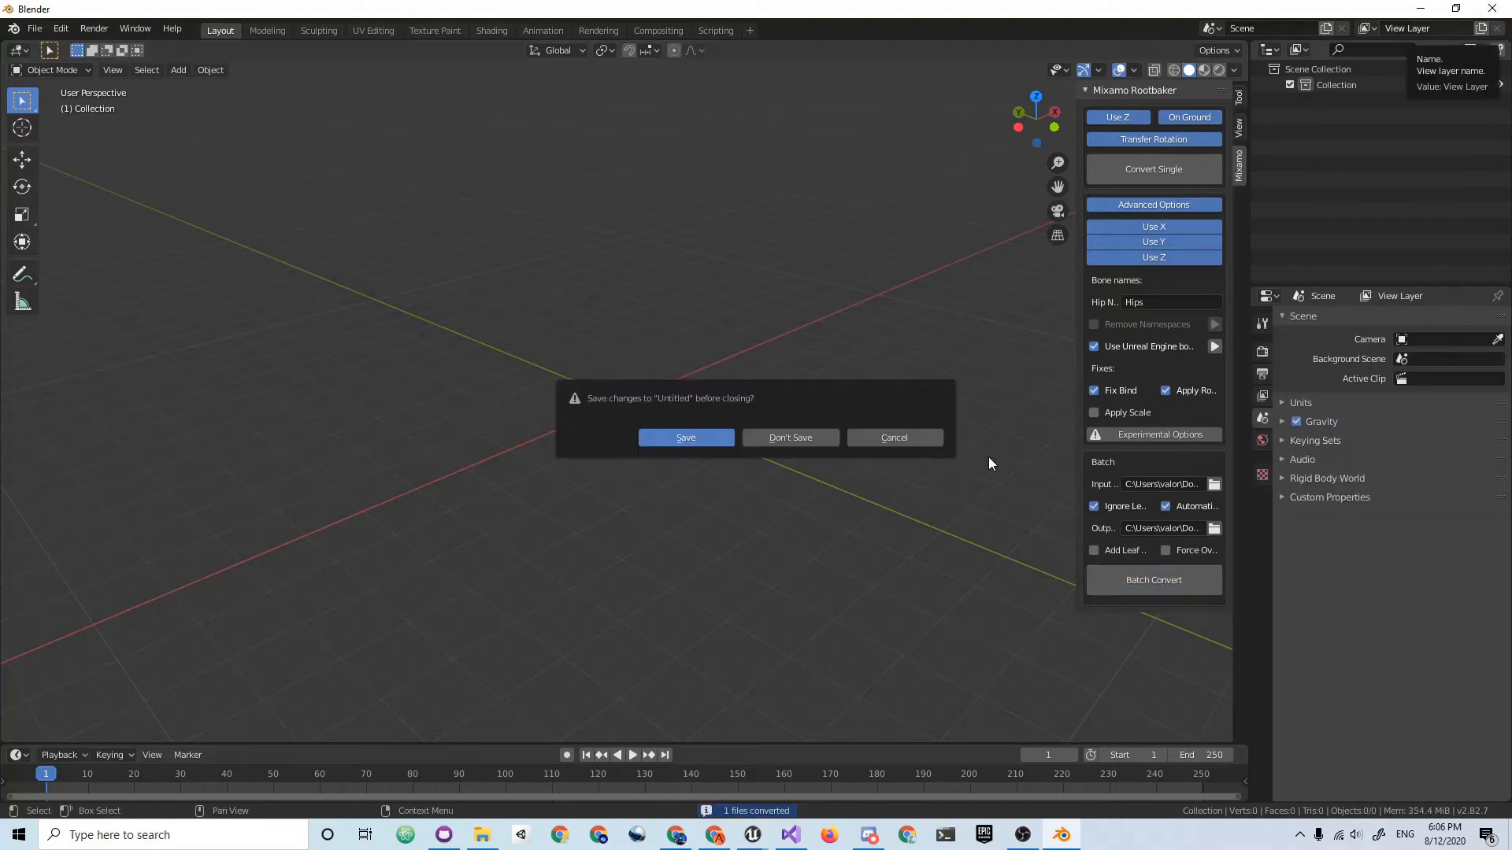
{"action": "left_click", "coordinate": [785, 438]}
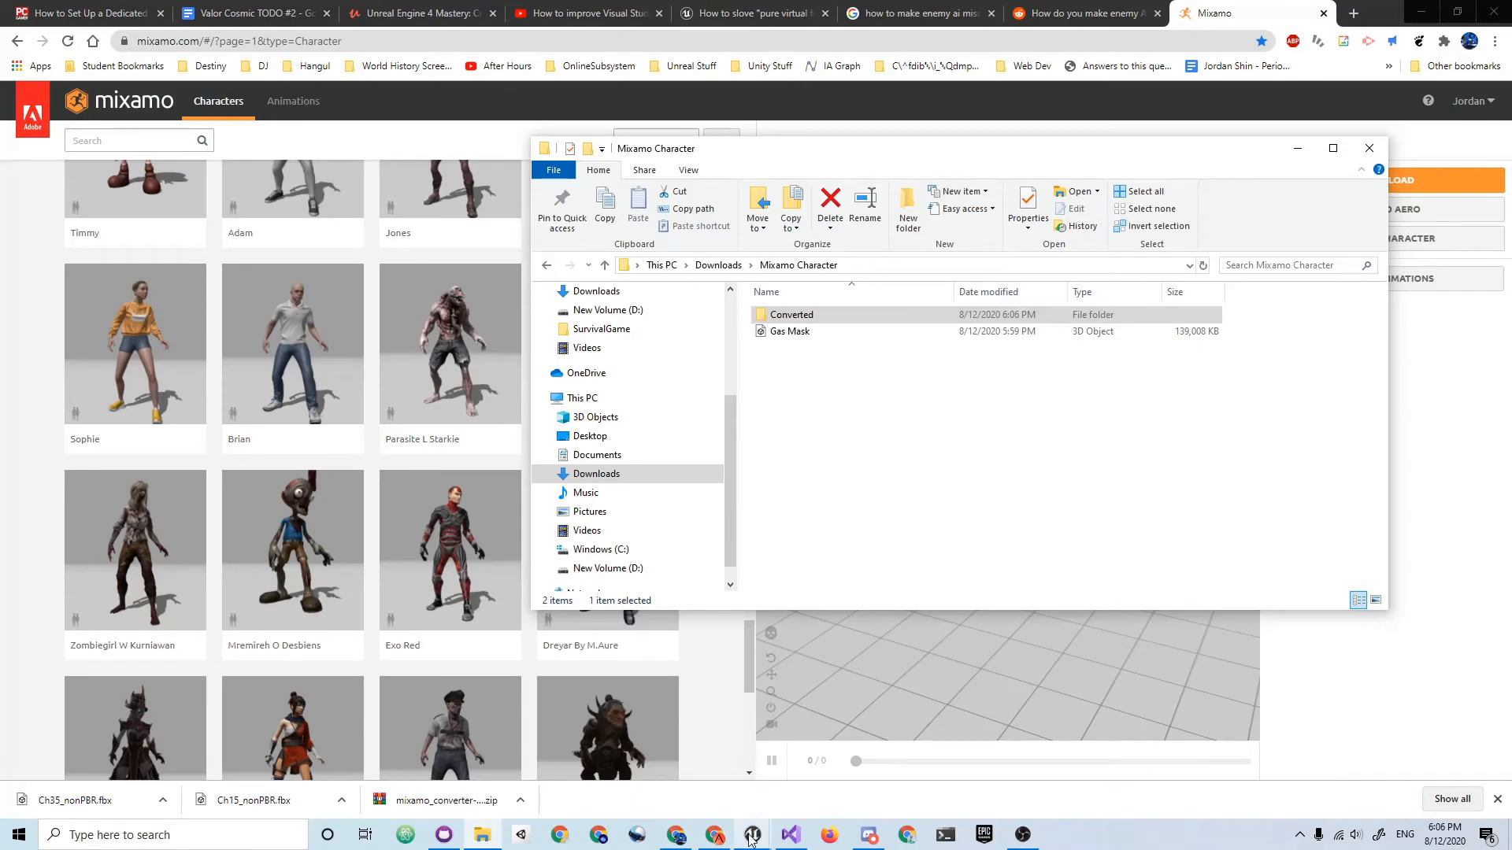
Step: Switch to Unreal Engine, import the converted Gas Mask file into the MixamoCharacter folder with Import All, and save everything
{"action": "mouse_move", "coordinate": [752, 835]}
{"action": "left_click", "coordinate": [850, 752]}
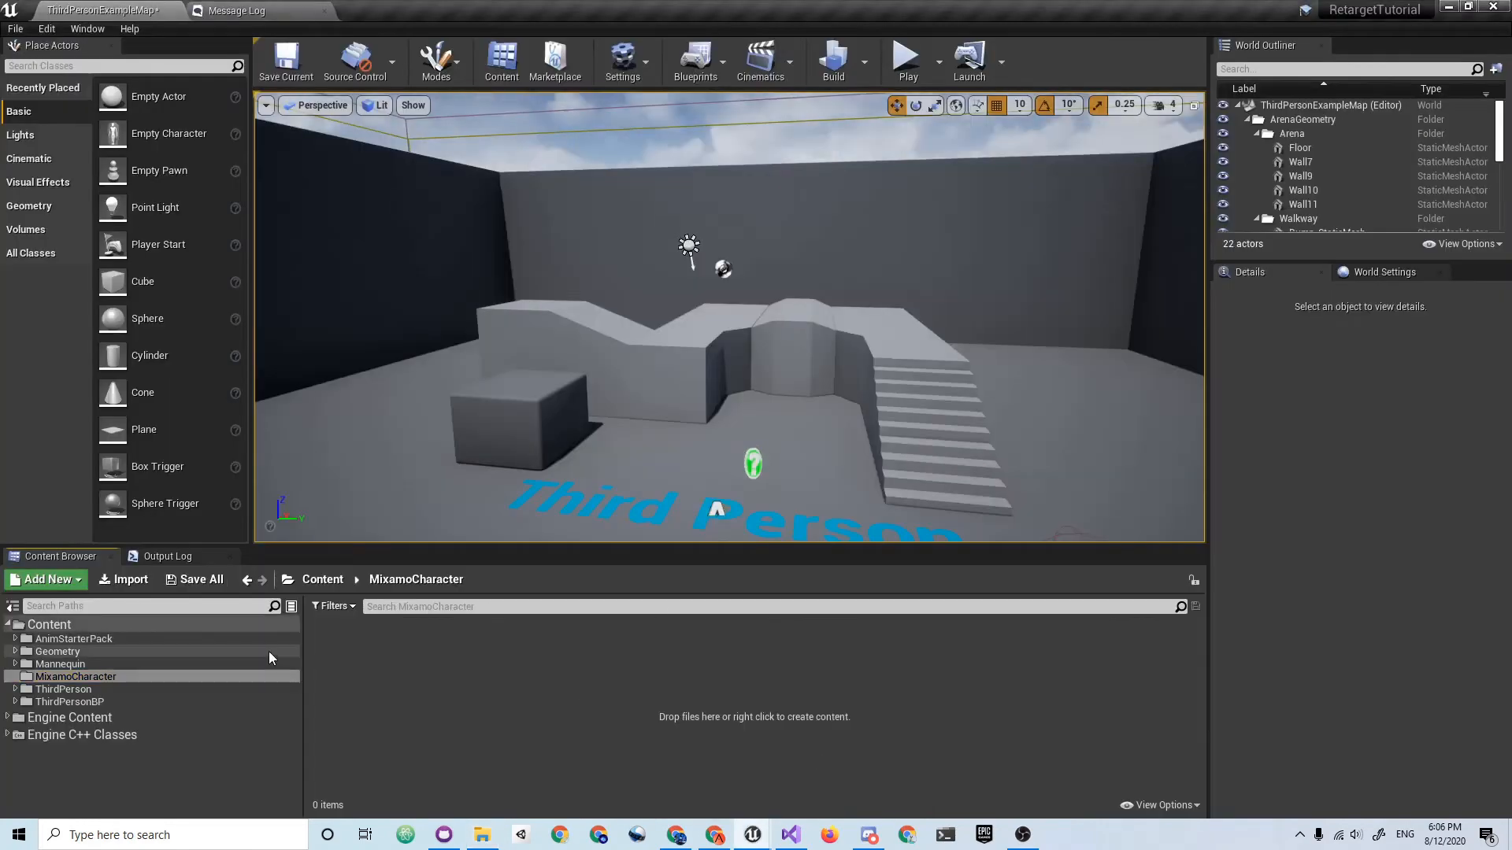
{"action": "left_click", "coordinate": [481, 835]}
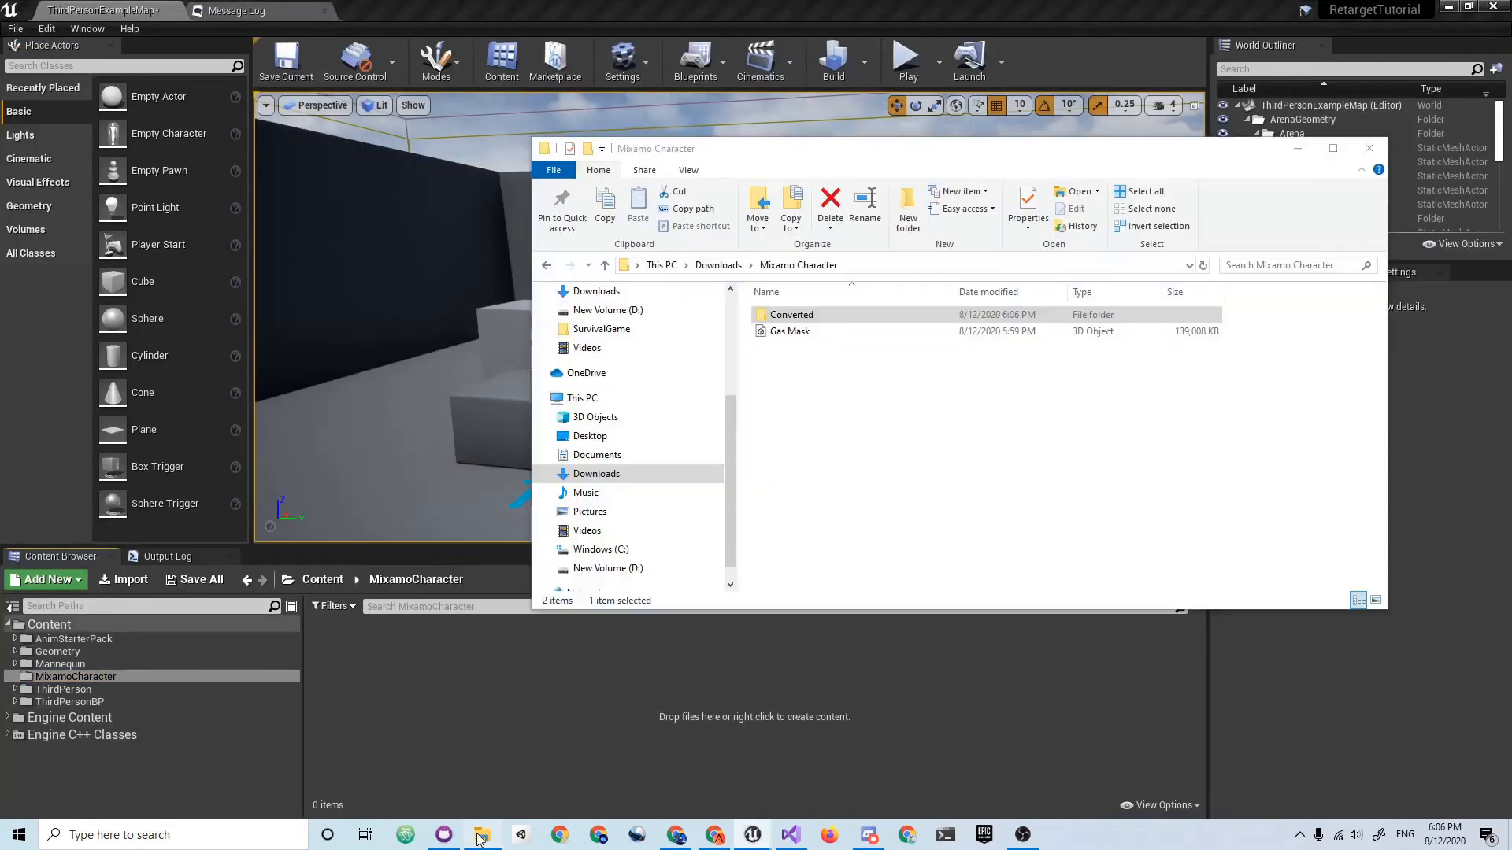
{"action": "double_click", "coordinate": [791, 315]}
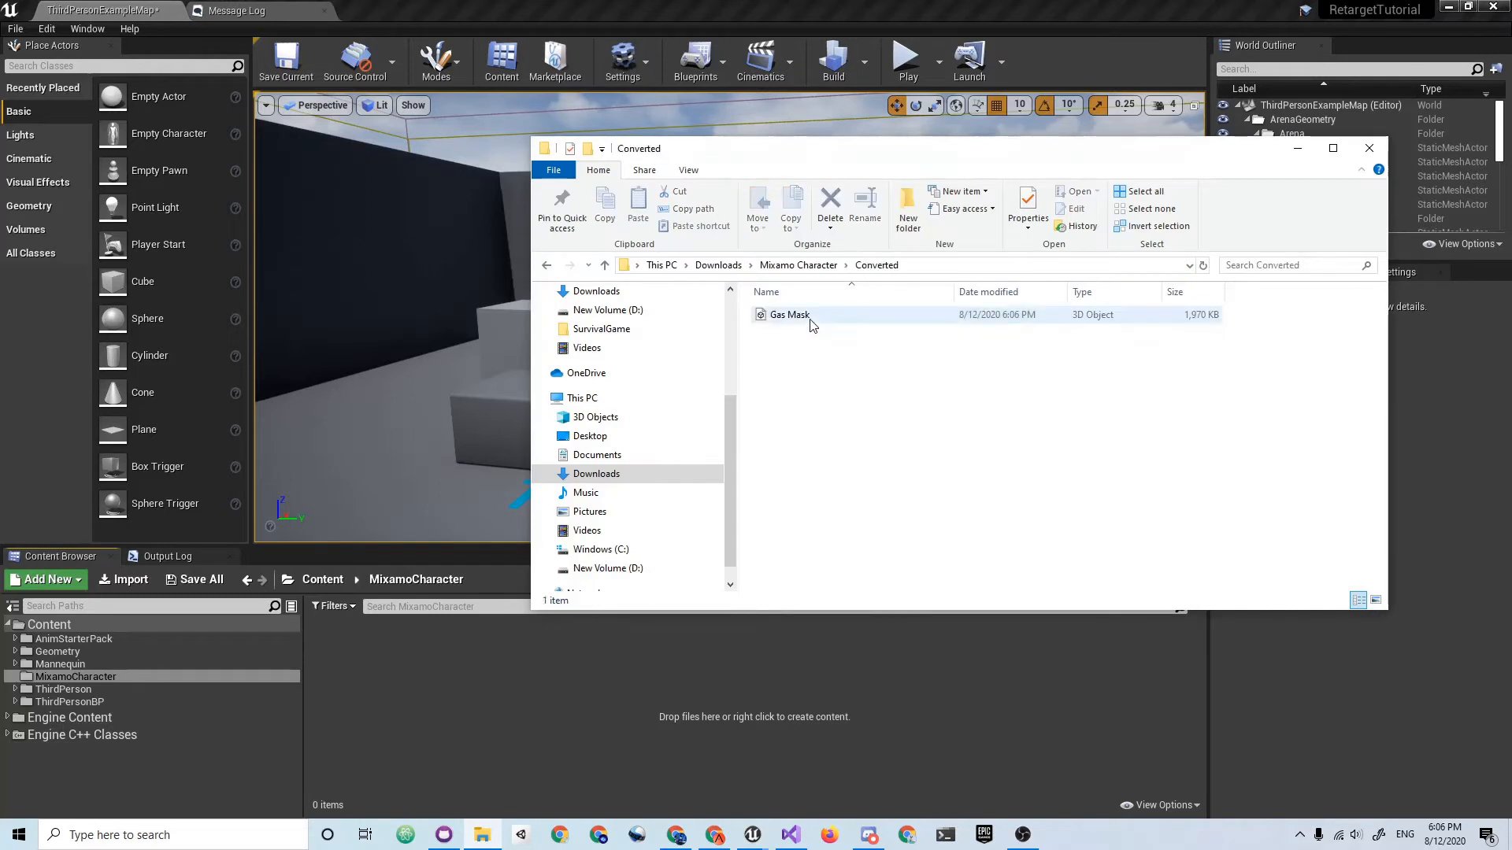
{"action": "left_click", "coordinate": [813, 316]}
{"action": "left_click_drag", "start_coordinate": [815, 324], "coordinate": [517, 733]}
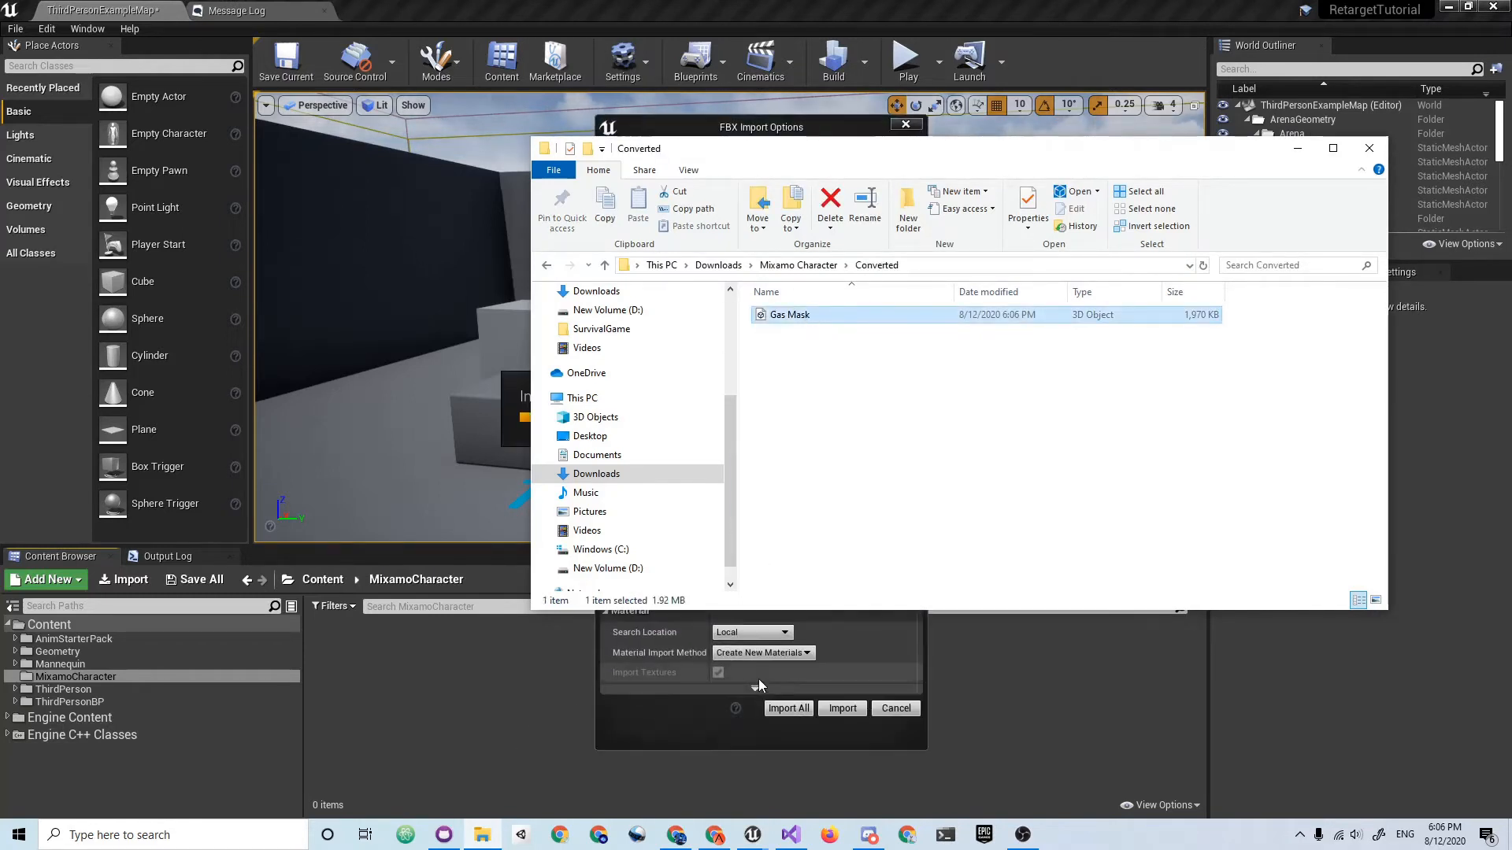
{"action": "left_click", "coordinate": [691, 701]}
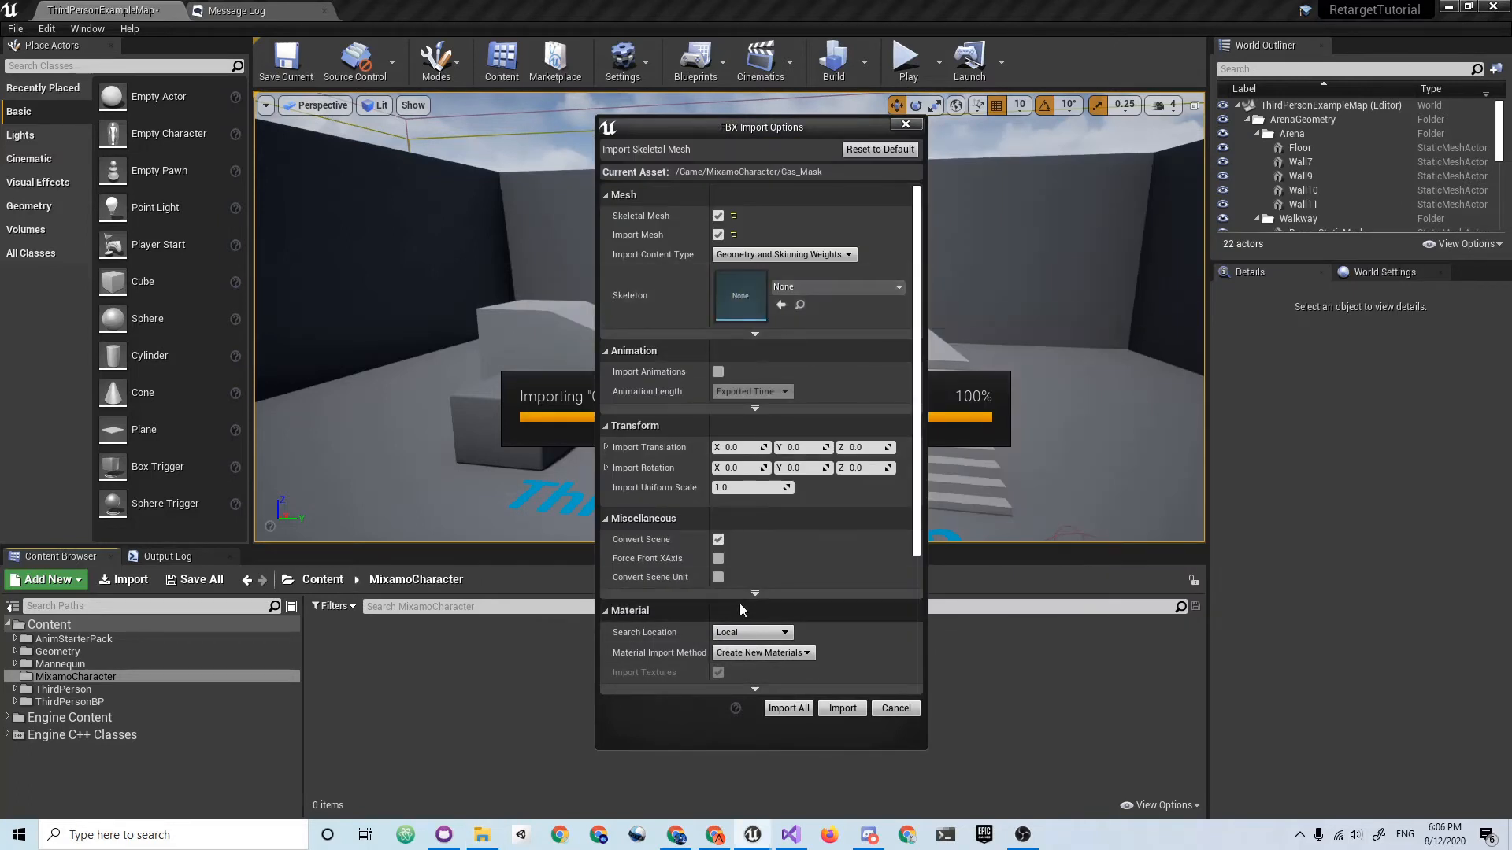
{"action": "left_click", "coordinate": [788, 707]}
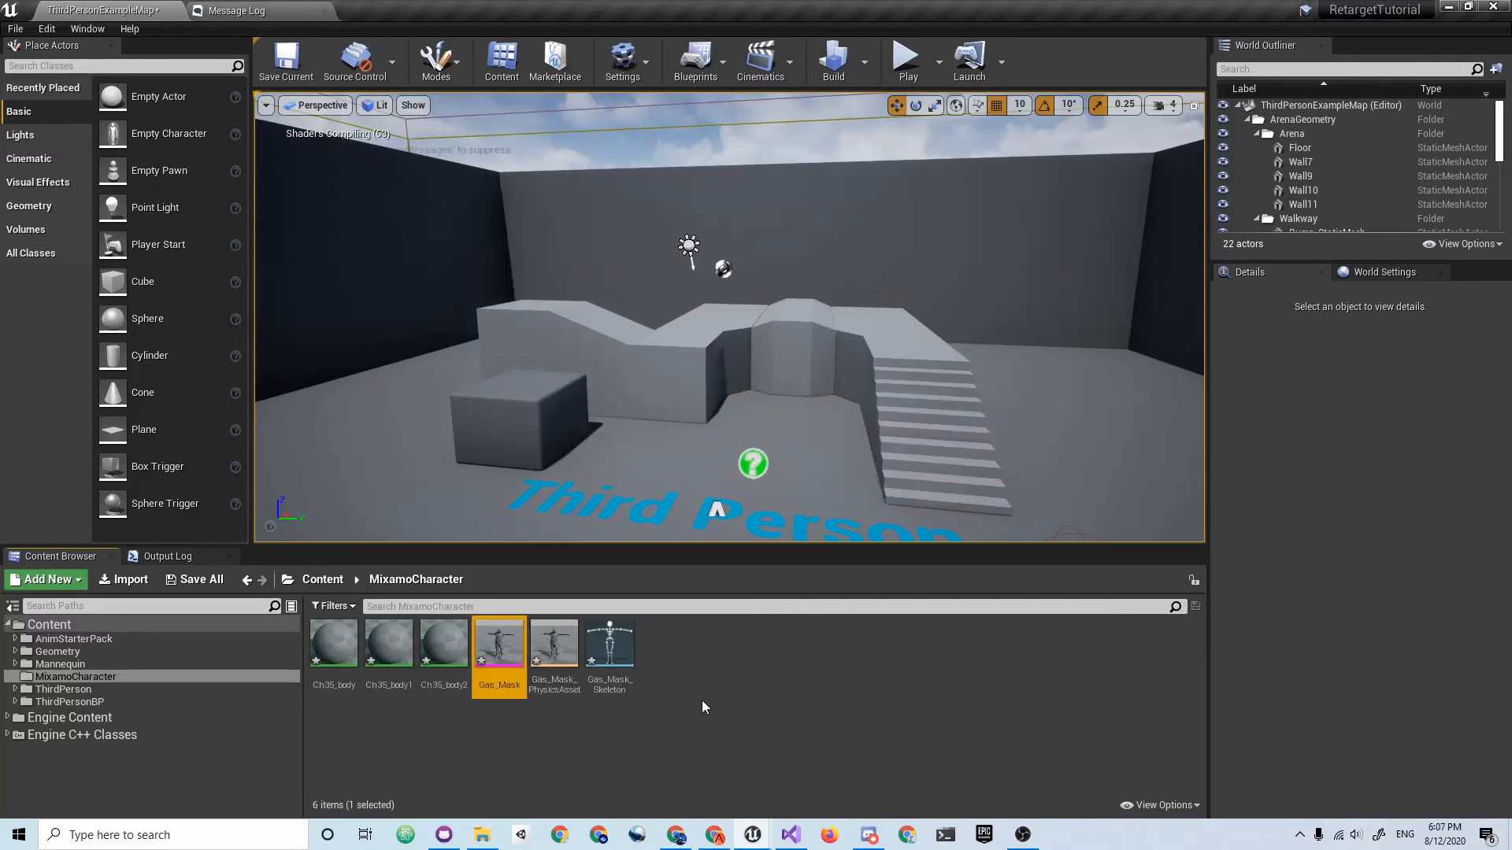
{"action": "key", "text": "ctrl+shift+s"}
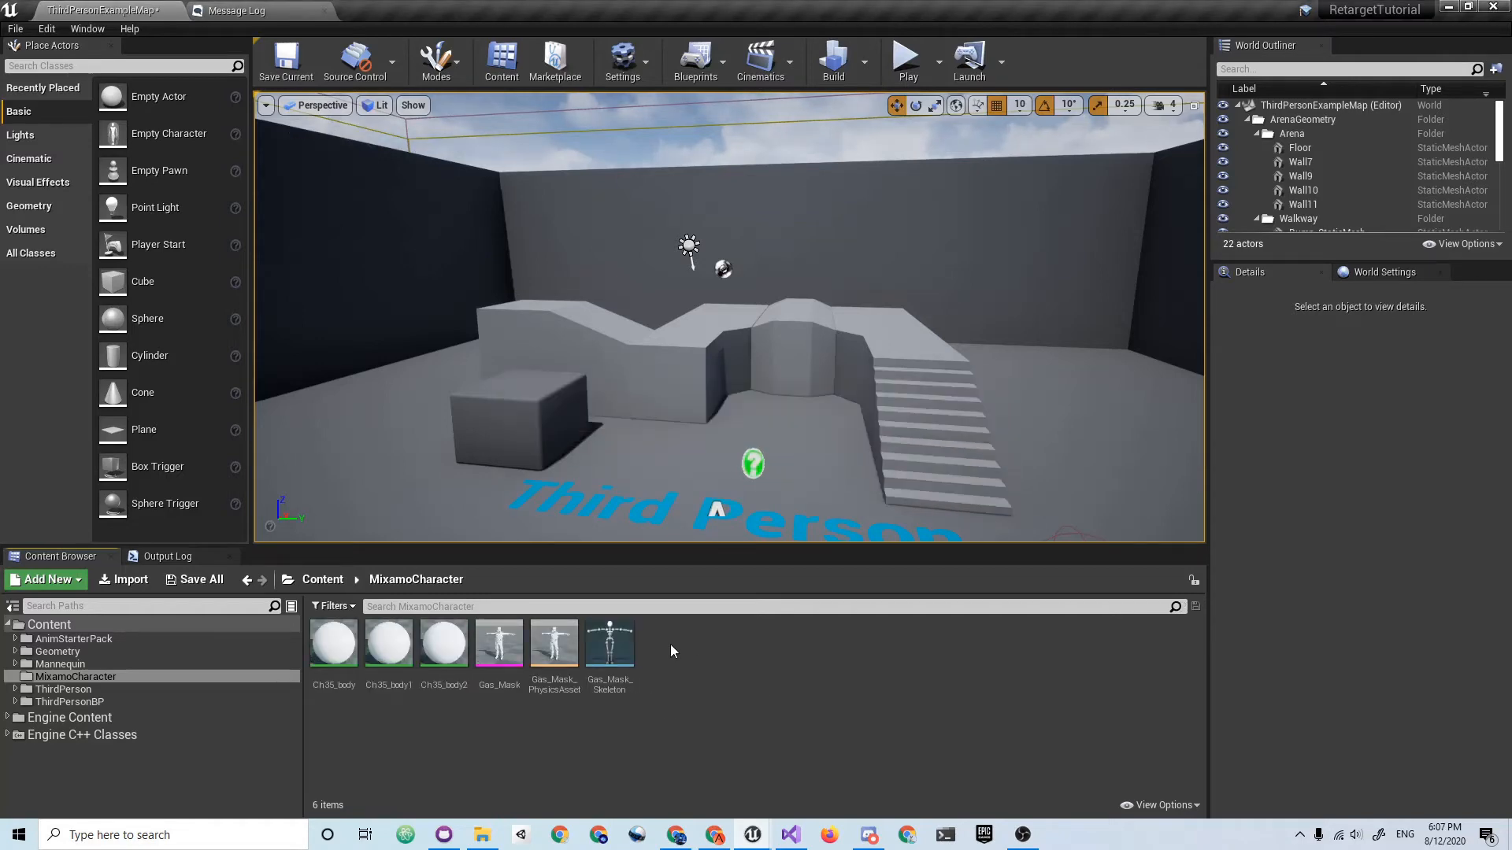
Step: Open Gas_Mask_Skeleton, dock its editor alongside the level editor, and return to the ThirdPersonExampleMap level
{"action": "double_click", "coordinate": [609, 647]}
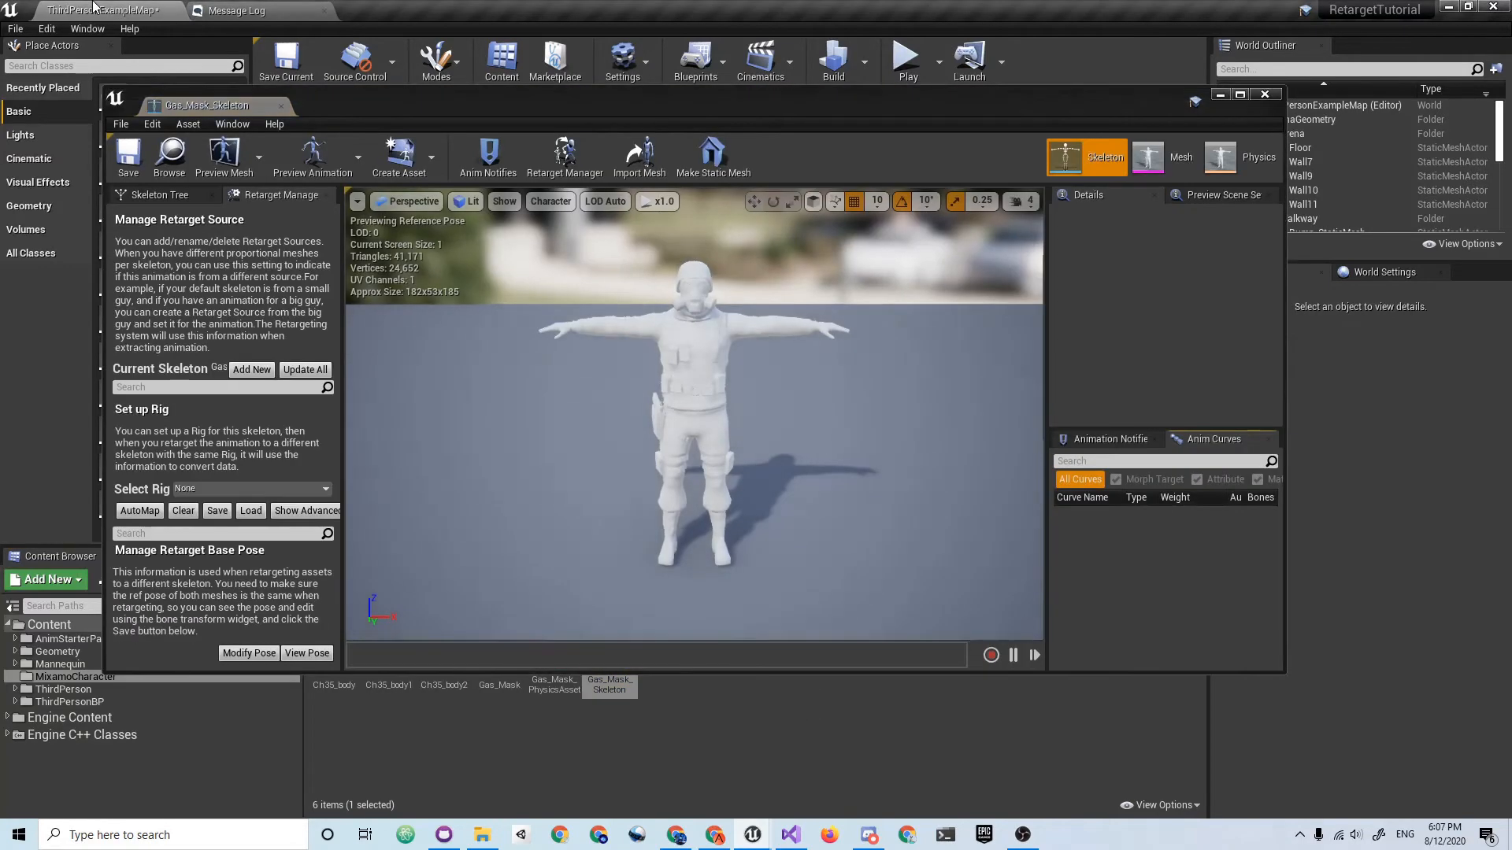
{"action": "left_click_drag", "start_coordinate": [216, 107], "coordinate": [224, 11]}
{"action": "left_click", "coordinate": [155, 8]}
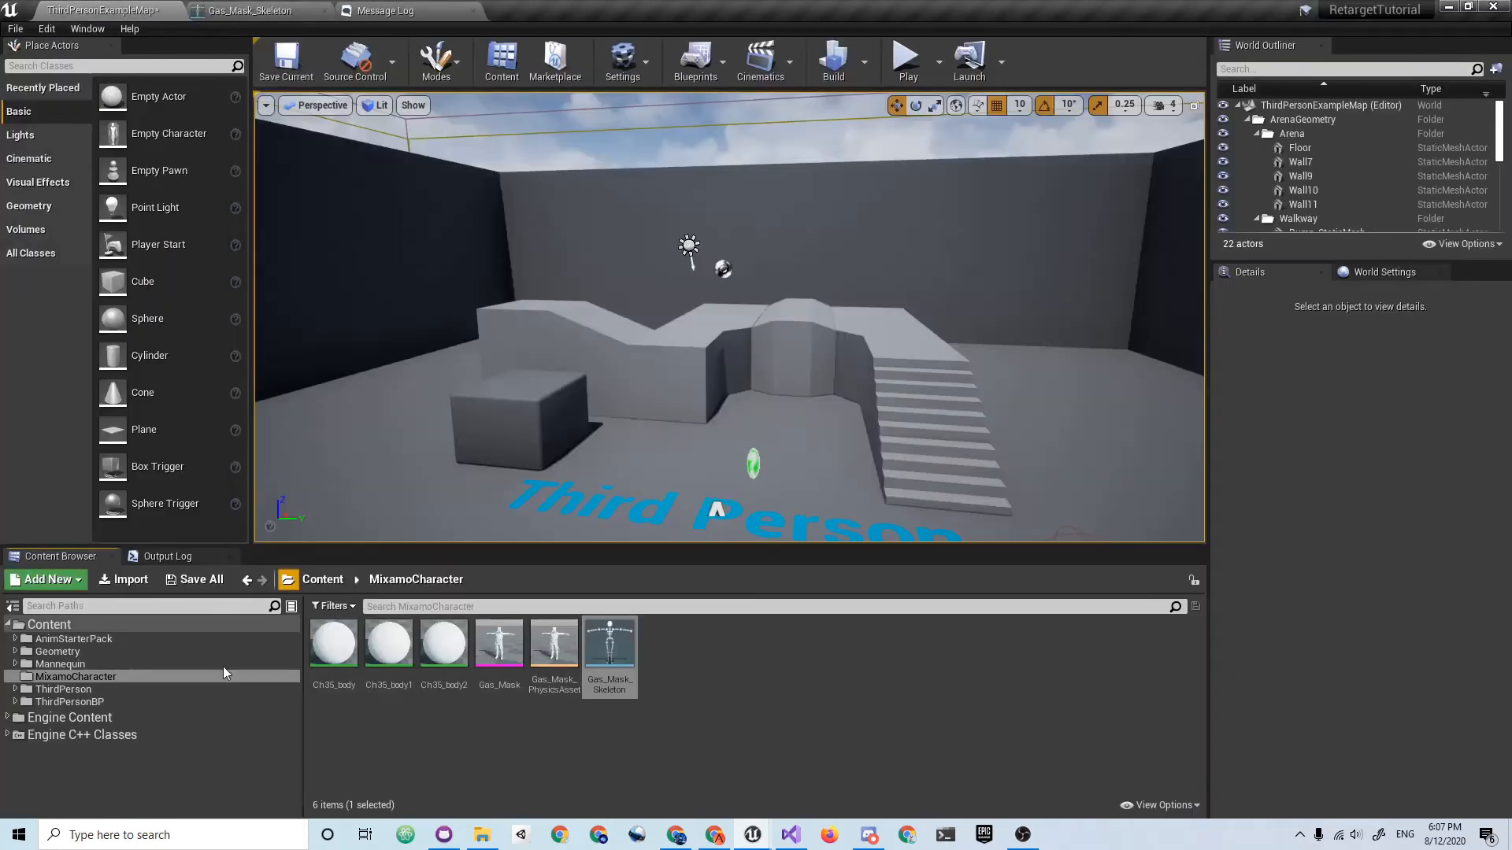
Step: Open UE4_Mannequin_Skeleton from AnimStarterPack's UE4_Mannequin Mesh folder and select the Humanoid rig for it
{"action": "left_click", "coordinate": [91, 639]}
{"action": "left_click", "coordinate": [329, 646]}
{"action": "double_click", "coordinate": [329, 646]}
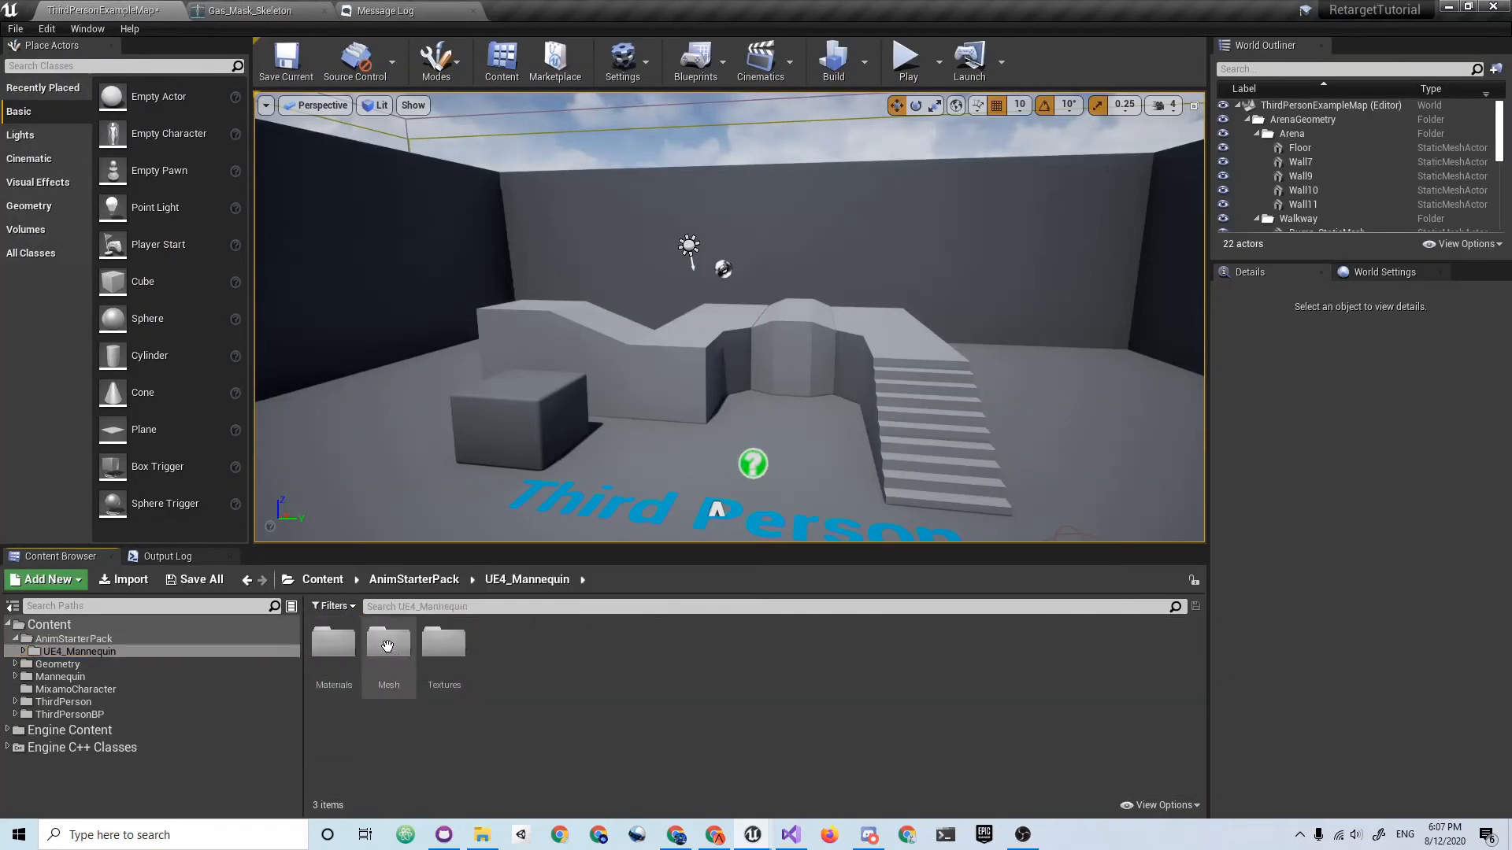
{"action": "left_click", "coordinate": [392, 641]}
{"action": "double_click", "coordinate": [391, 641]}
{"action": "double_click", "coordinate": [446, 645]}
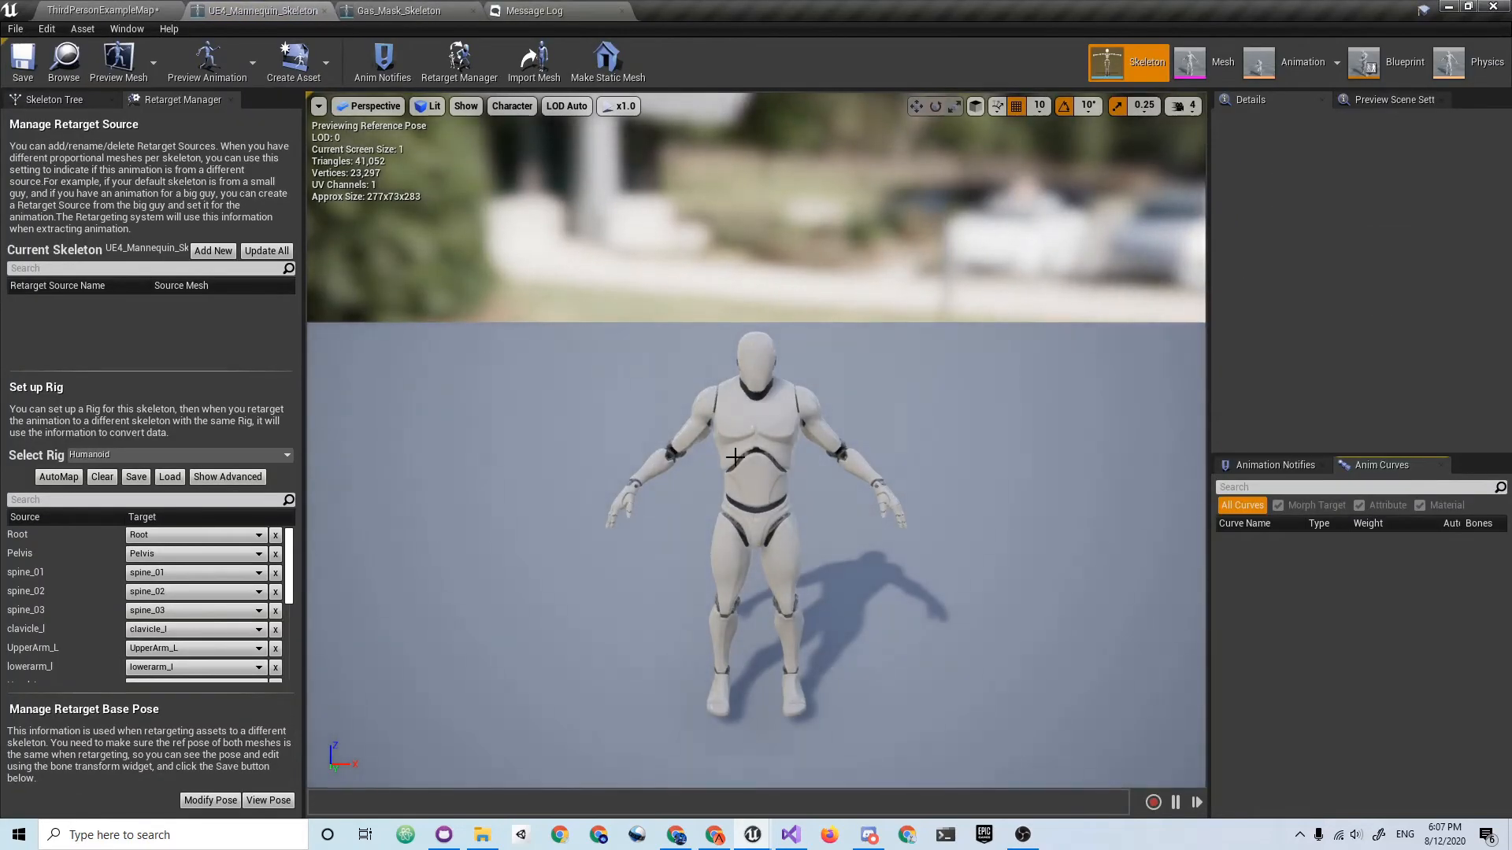
{"action": "left_click", "coordinate": [141, 458]}
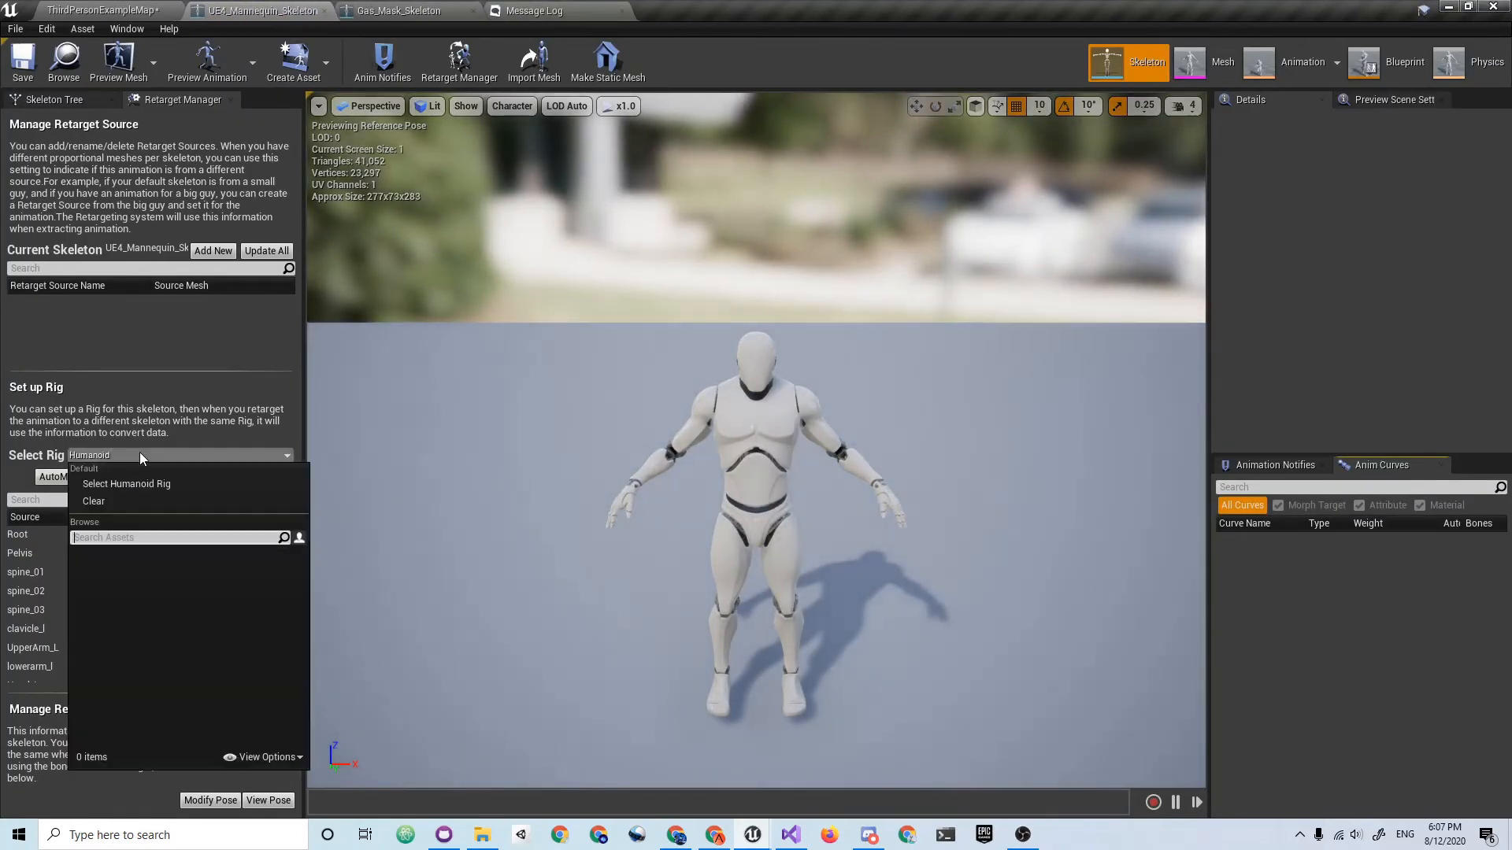
{"action": "left_click", "coordinate": [149, 485]}
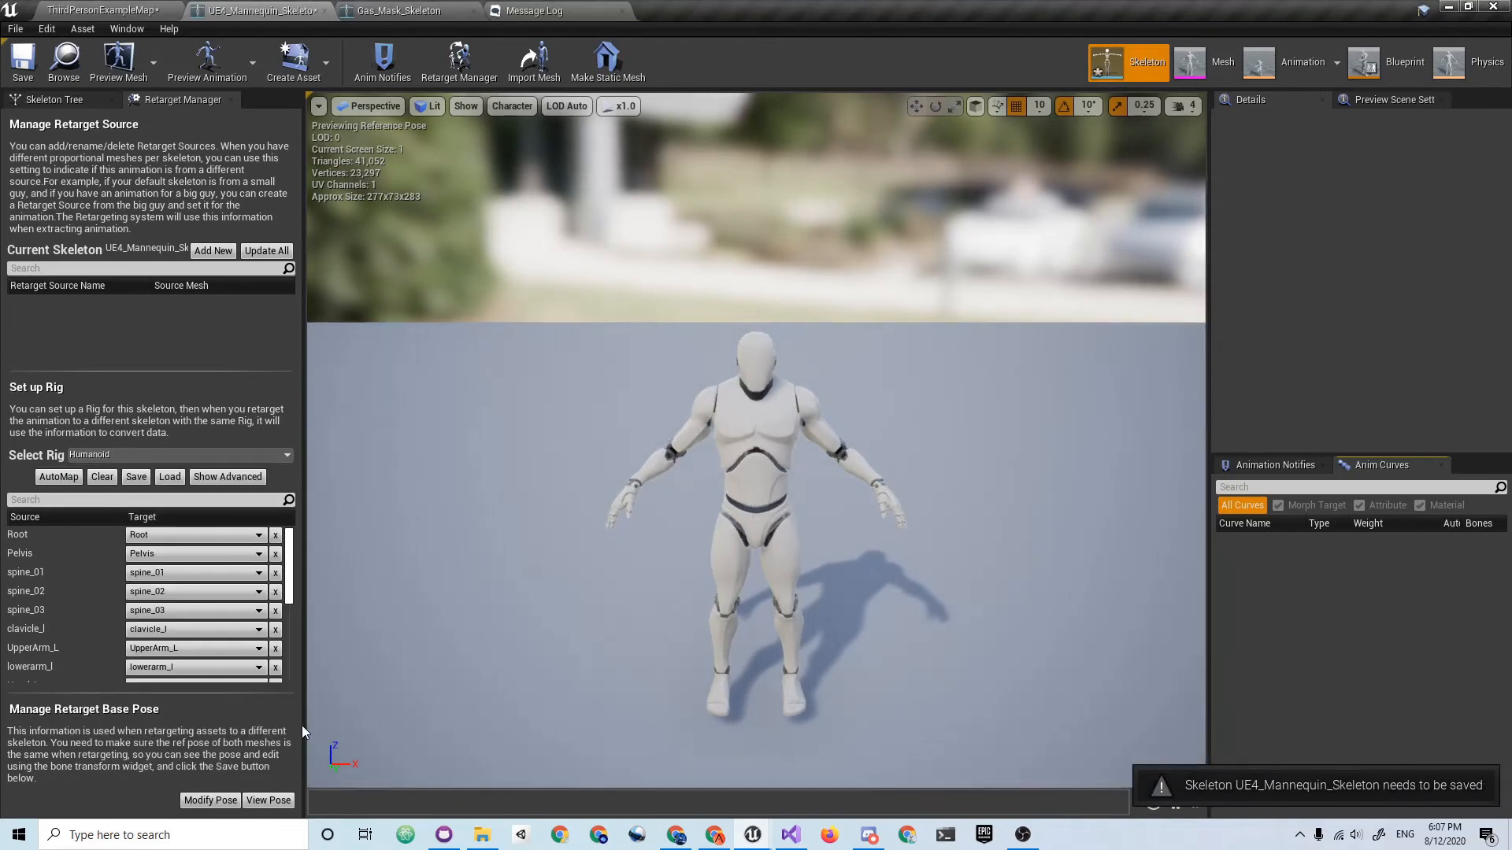
Step: Bring Gas_Mask_Skeleton's editor ahead of the mannequin's and select the Humanoid rig for it
{"action": "left_click_drag", "start_coordinate": [413, 9], "coordinate": [252, 10]}
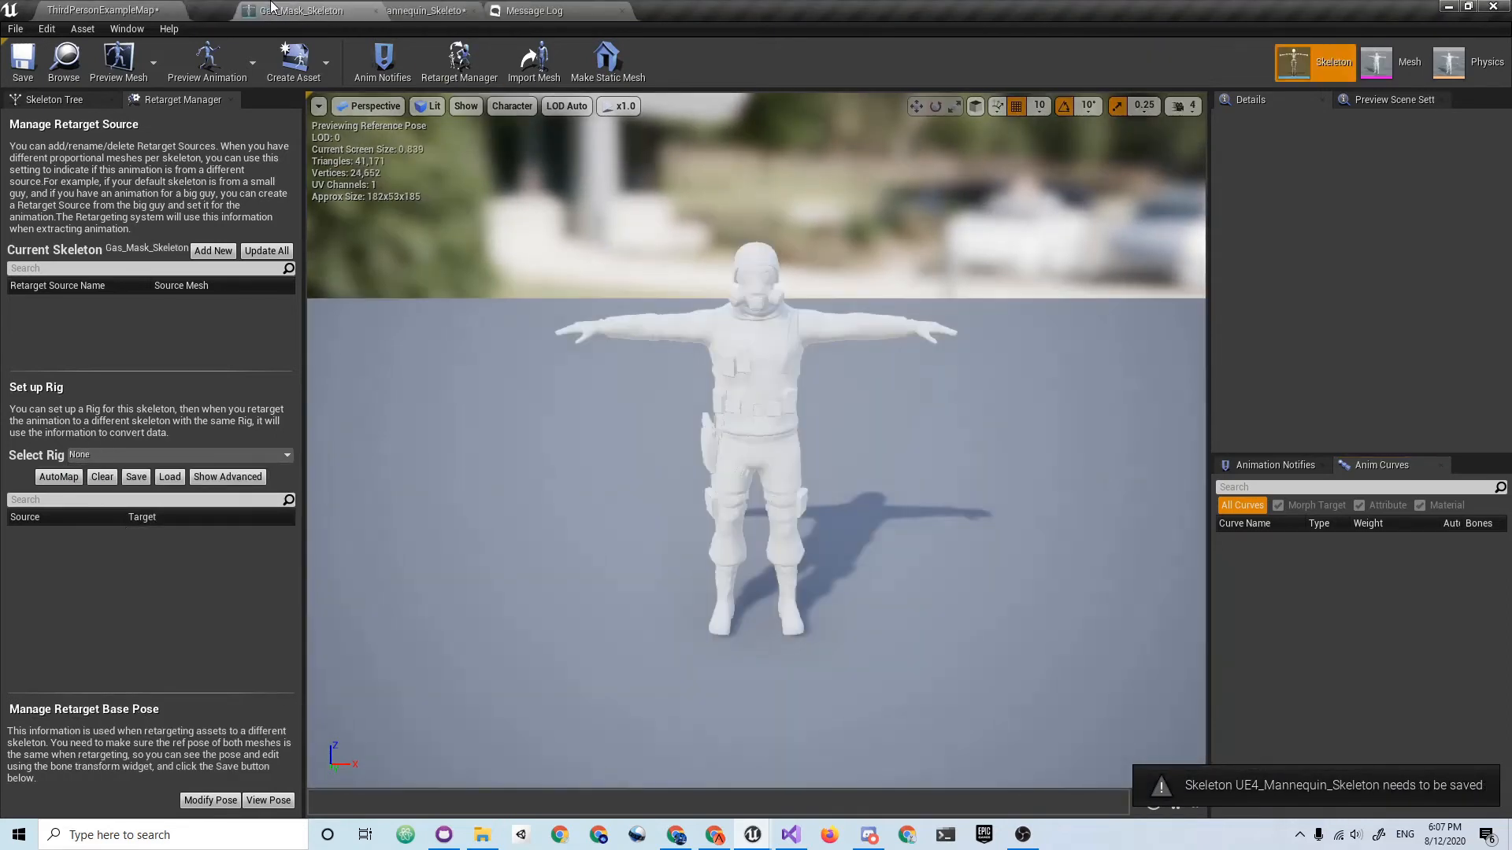
{"action": "left_click", "coordinate": [149, 455]}
{"action": "left_click", "coordinate": [154, 483]}
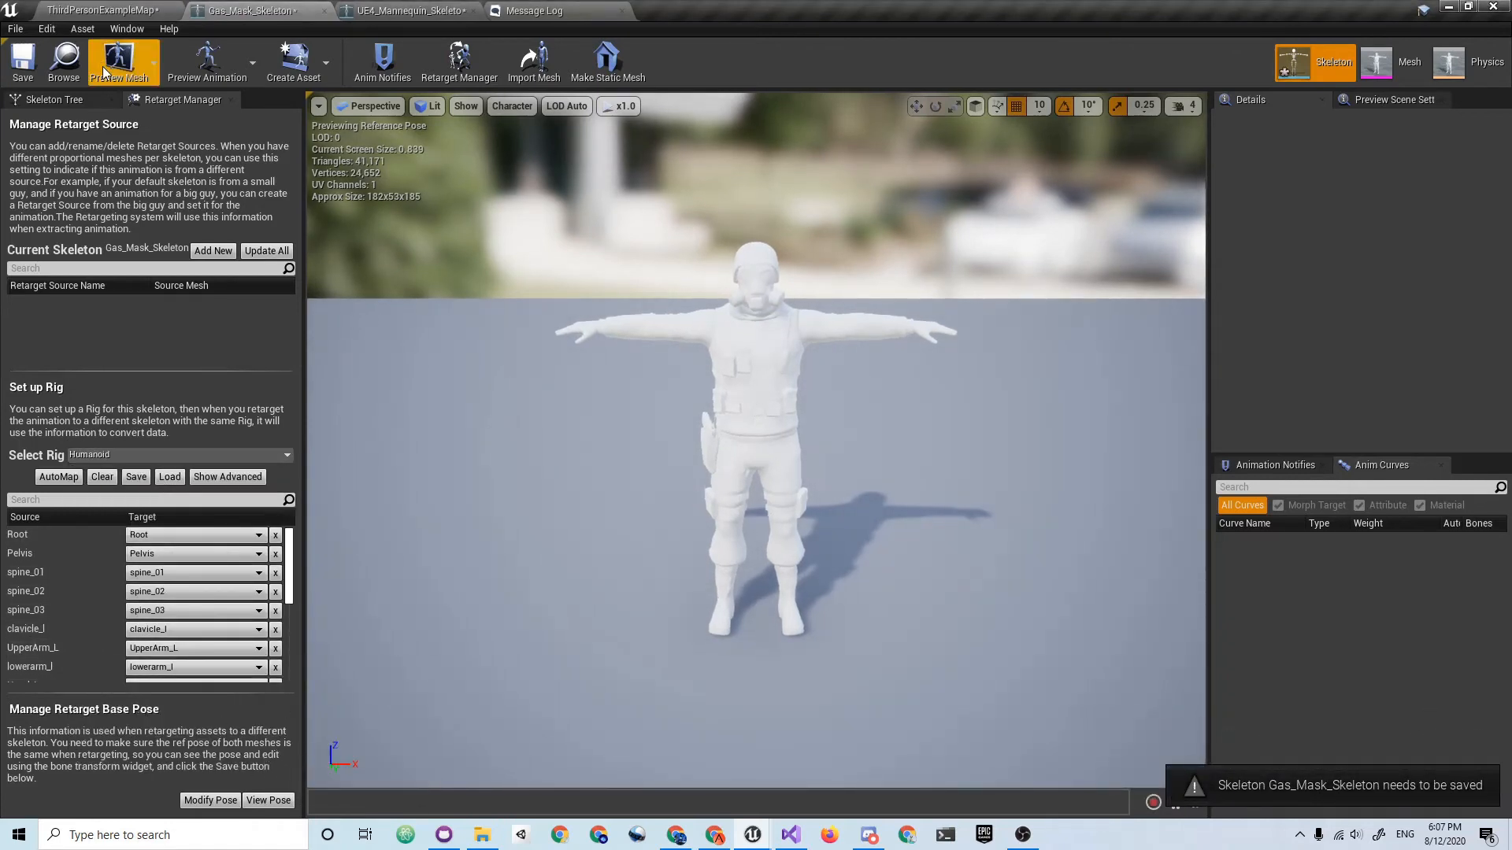
Step: Choose the preview mesh for Gas_Mask_Skeleton, apply it to the asset, and save everything
{"action": "left_click", "coordinate": [140, 58]}
{"action": "left_click", "coordinate": [138, 128]}
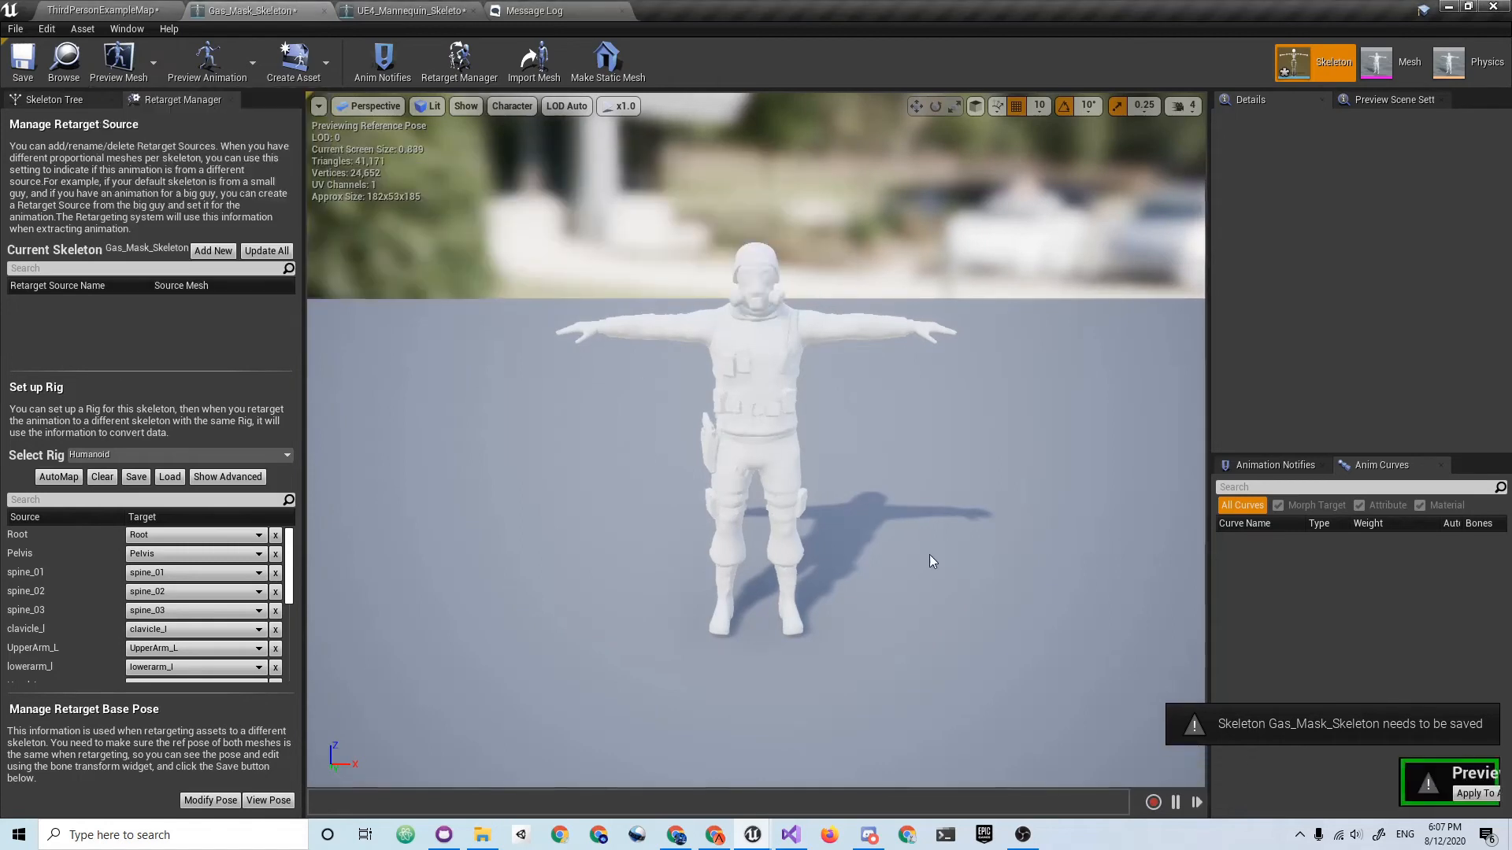
{"action": "left_click", "coordinate": [1295, 795]}
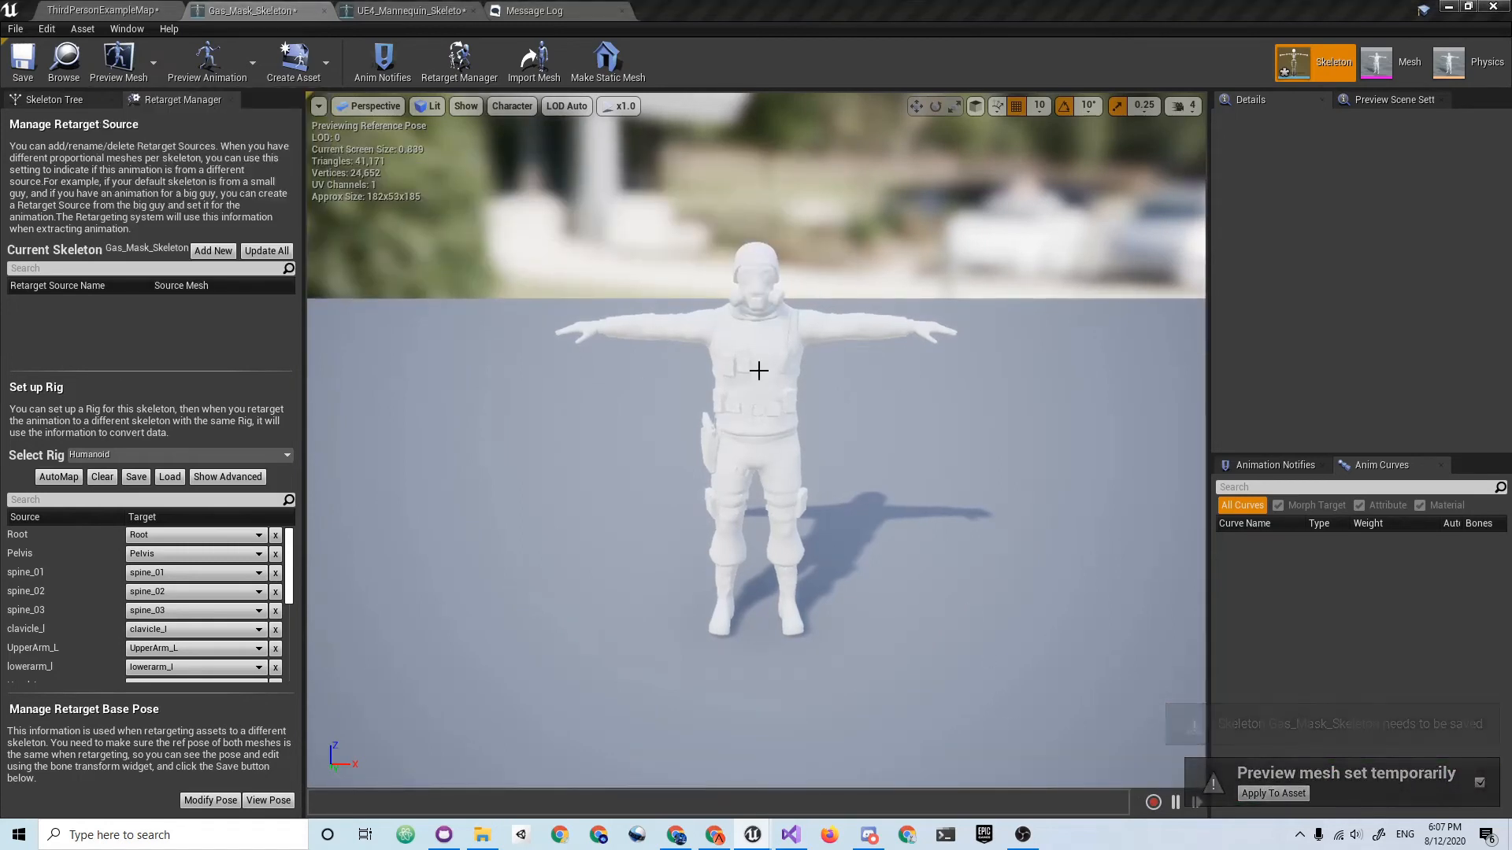
{"action": "key", "text": "ctrl+shift+s"}
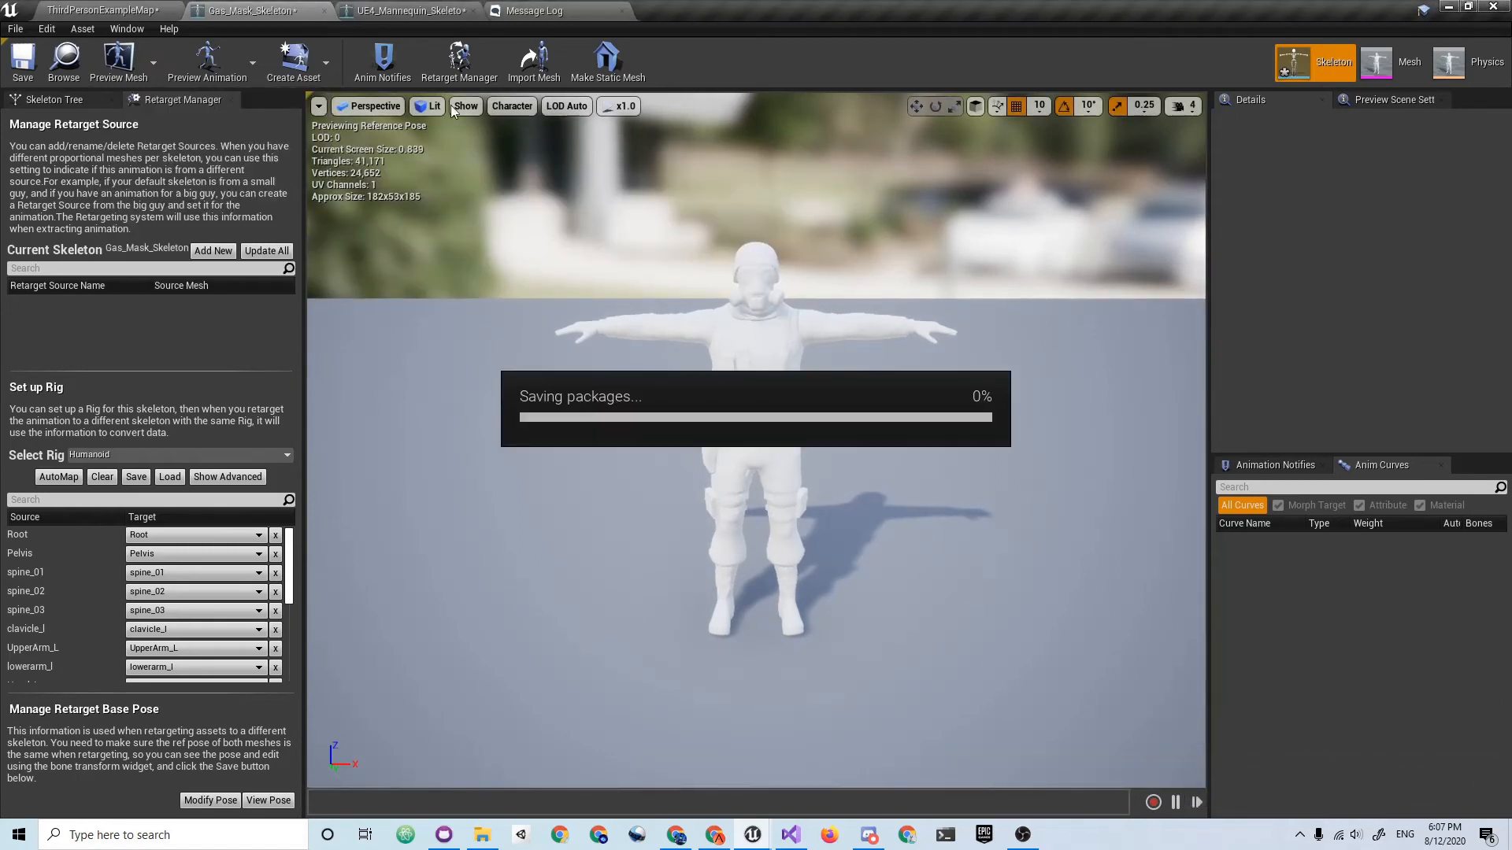
Step: Check the mannequin's A-pose, then rotate the Gas Mask skeleton's upperarm_l and upperarm_r bones 50 degrees downward to match it
{"action": "mouse_move", "coordinate": [737, 362]}
{"action": "left_mouse_down"}
{"action": "mouse_move", "coordinate": [803, 358]}
{"action": "mouse_move", "coordinate": [737, 362]}
{"action": "left_mouse_up"}
{"action": "left_click", "coordinate": [402, 11]}
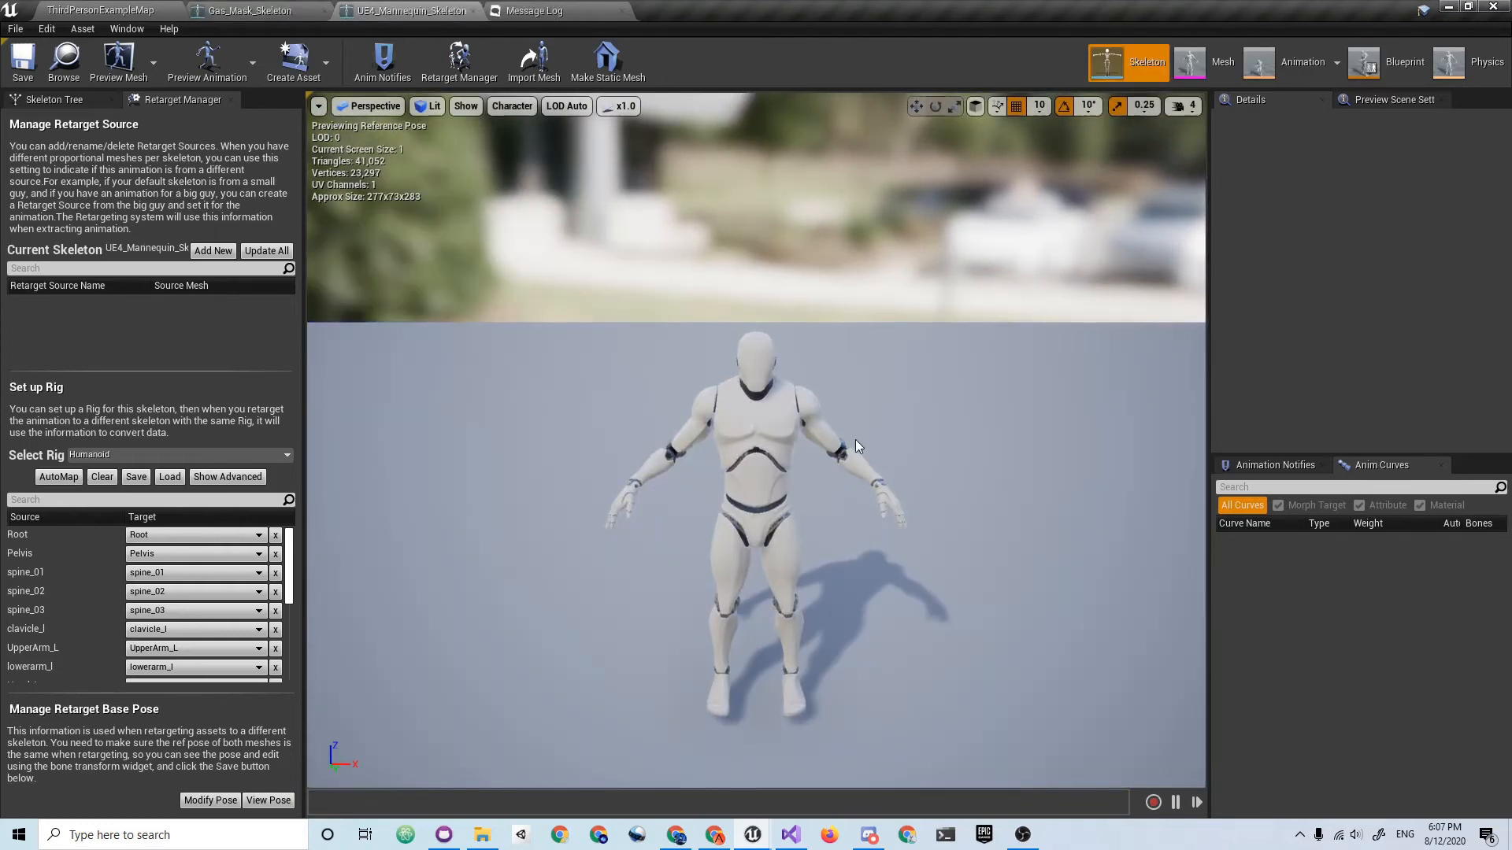
{"action": "left_click", "coordinate": [249, 10]}
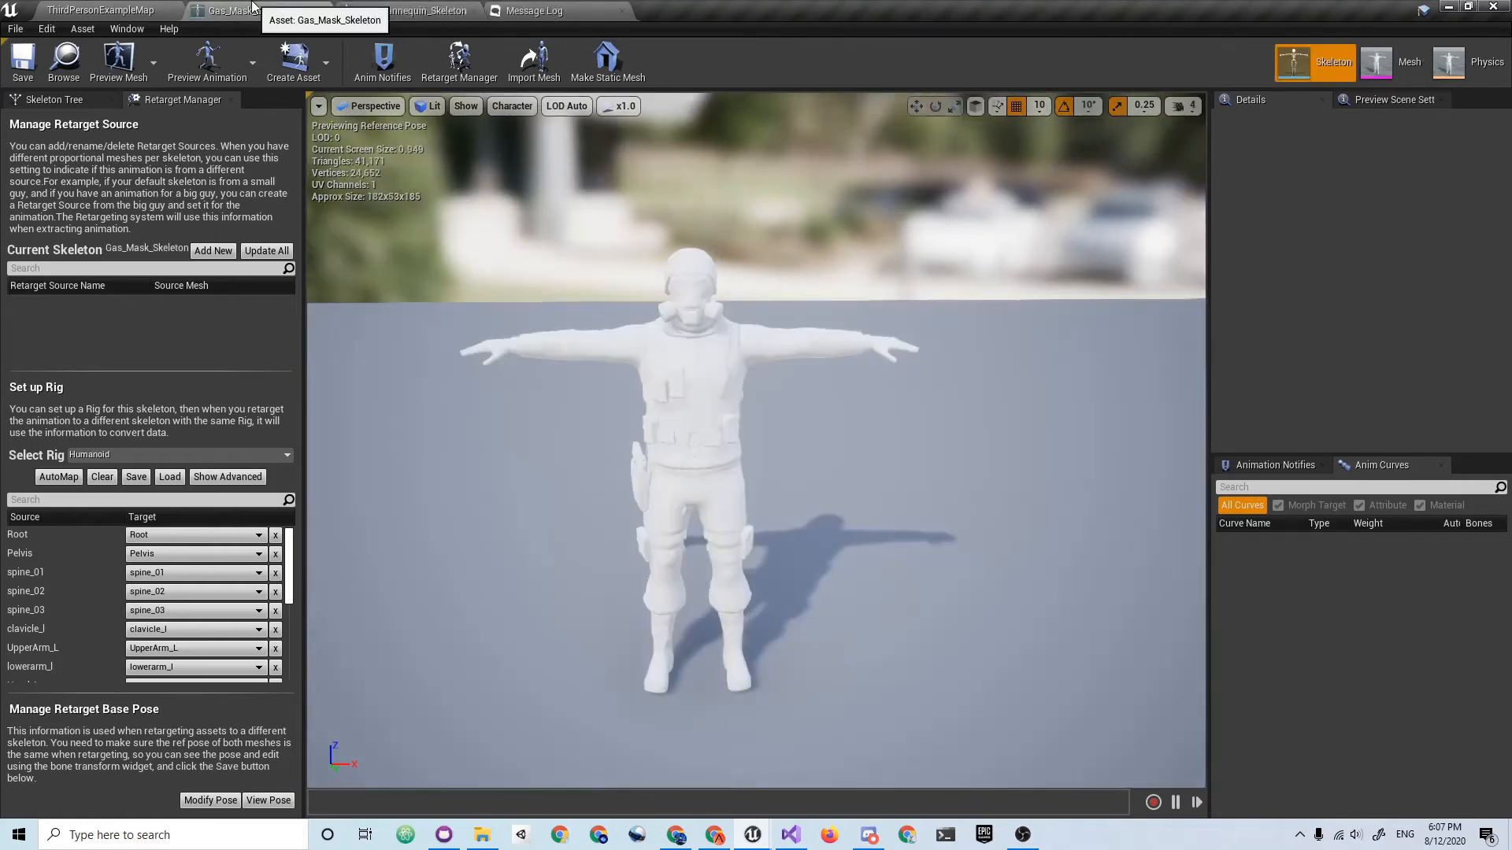
{"action": "left_click", "coordinate": [761, 349]}
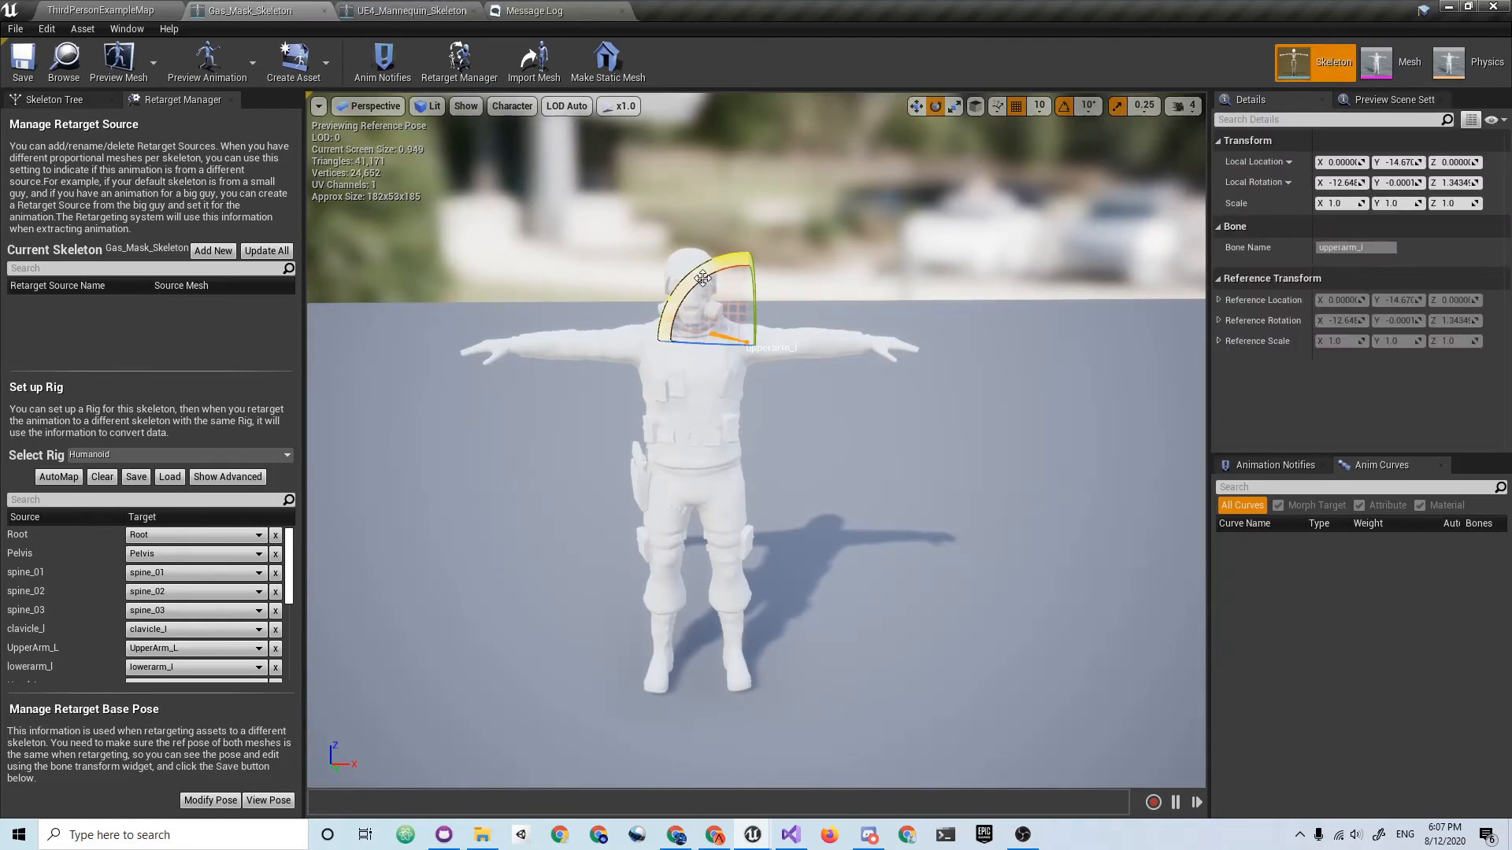
{"action": "left_click_drag", "start_coordinate": [702, 278], "coordinate": [606, 331]}
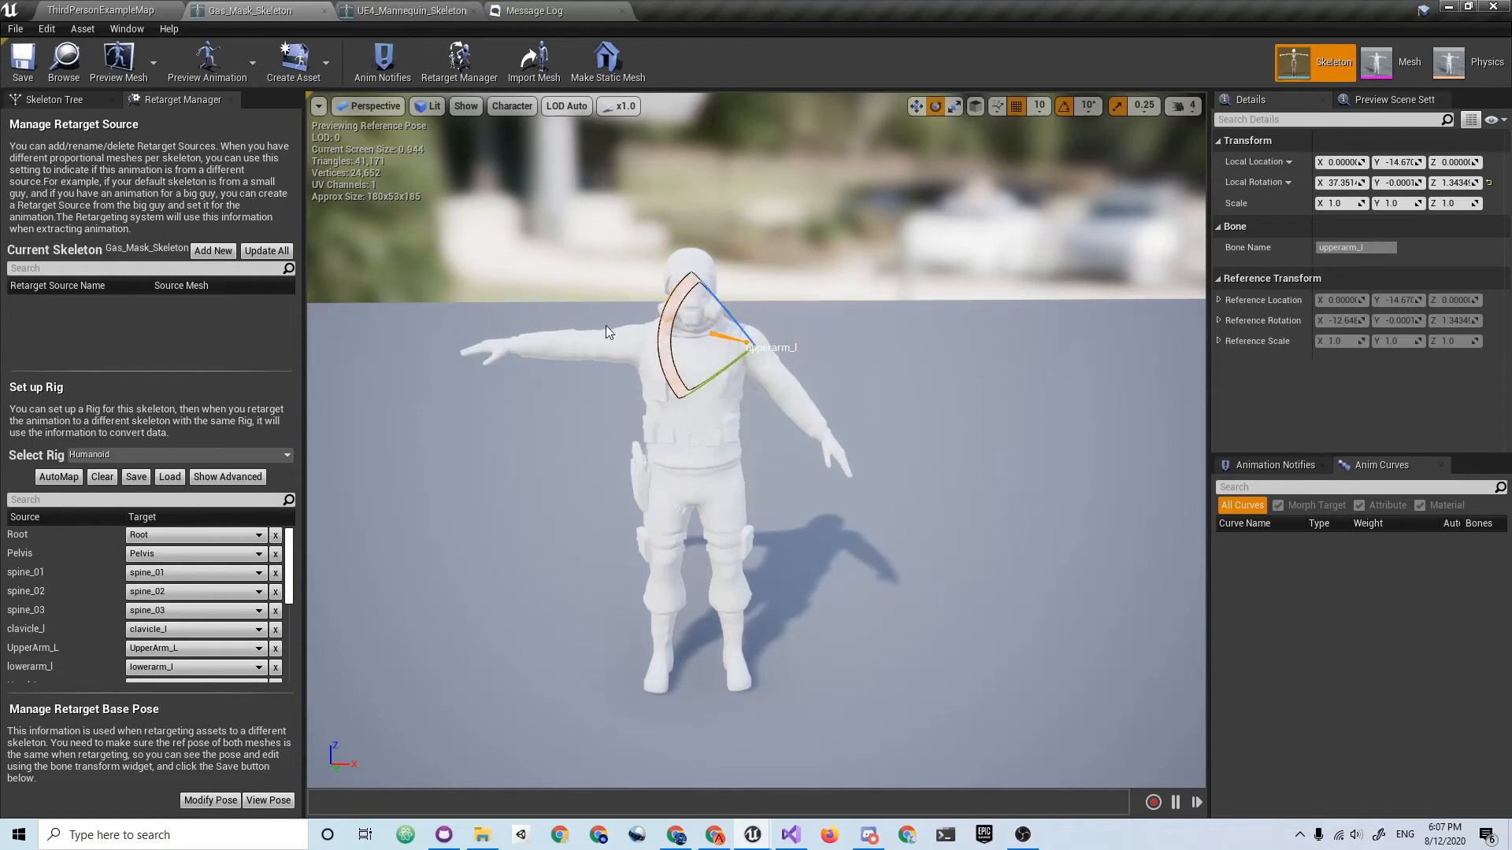
{"action": "left_click", "coordinate": [659, 321]}
{"action": "left_click_drag", "start_coordinate": [687, 287], "coordinate": [645, 319]}
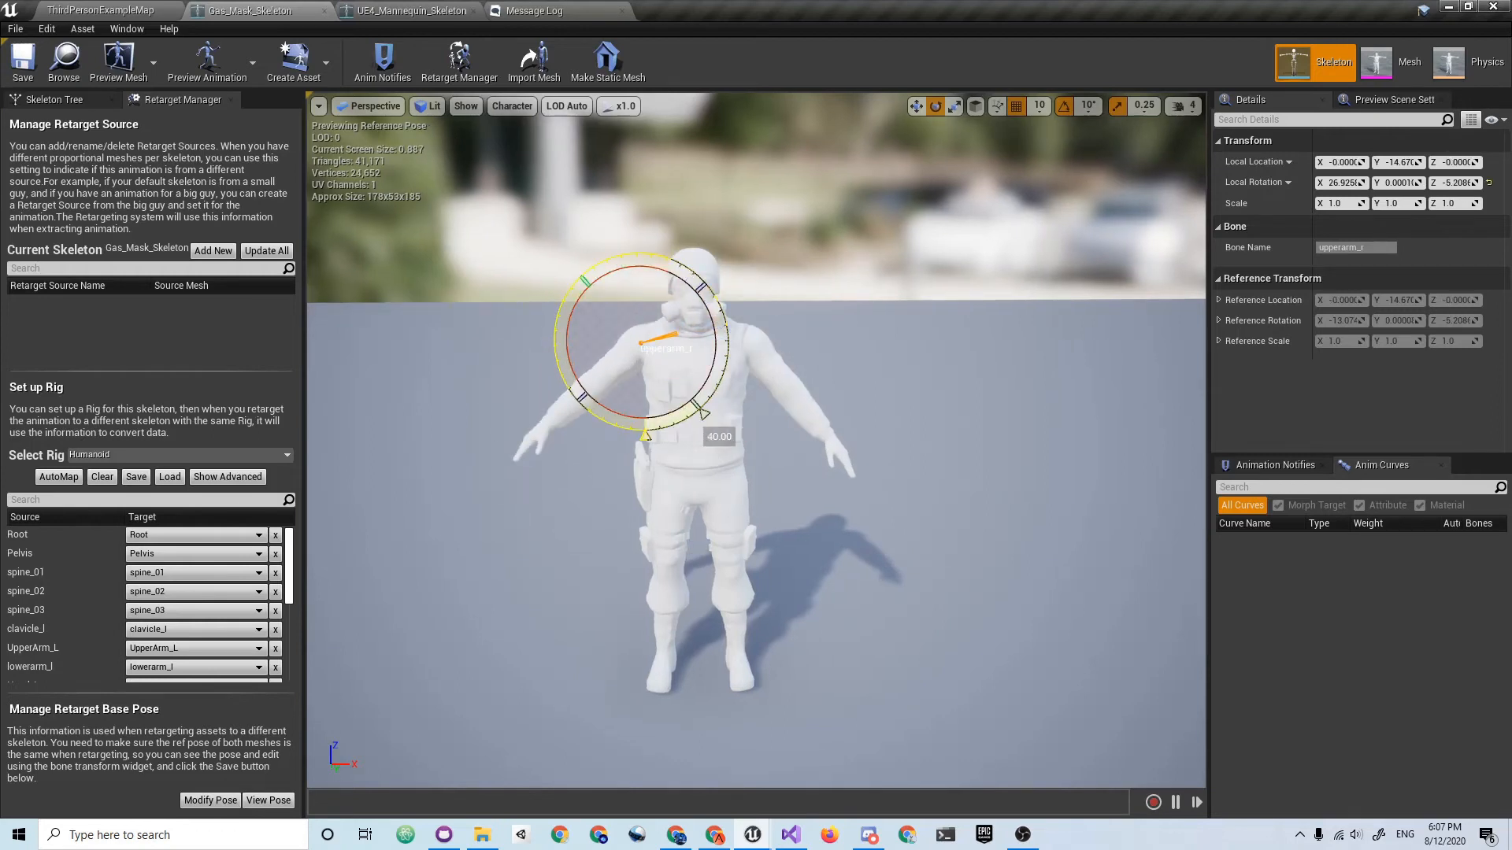
Step: Compare the Gas Mask pose with the mannequin's and store the current pose as Gas_Mask_Skeleton's retarget base pose
{"action": "left_click", "coordinate": [412, 11]}
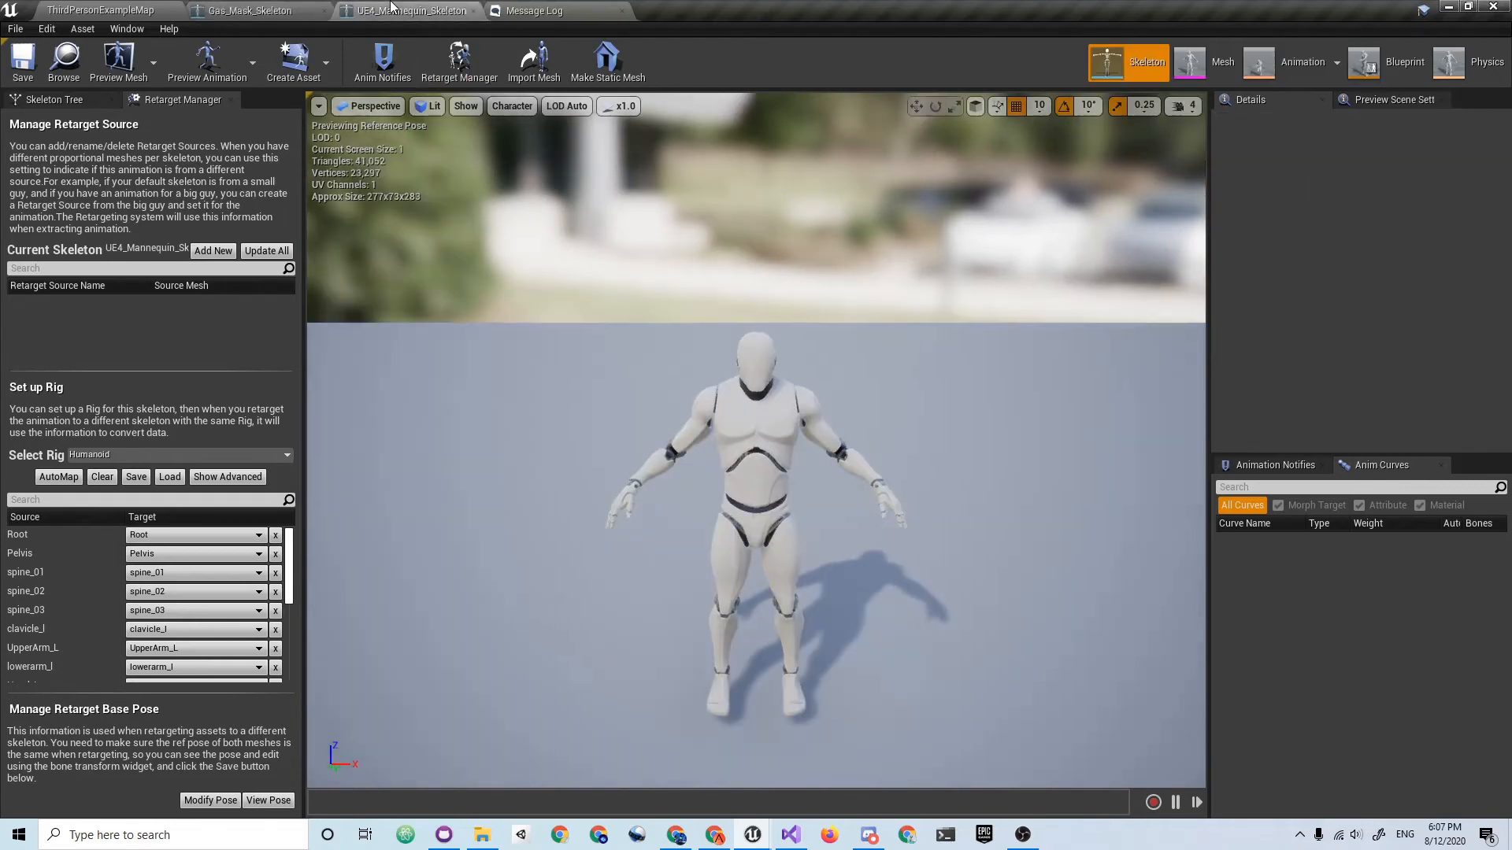
{"action": "left_click", "coordinate": [267, 11]}
{"action": "left_click", "coordinate": [409, 11]}
{"action": "left_click", "coordinate": [268, 10]}
{"action": "left_click", "coordinate": [410, 10]}
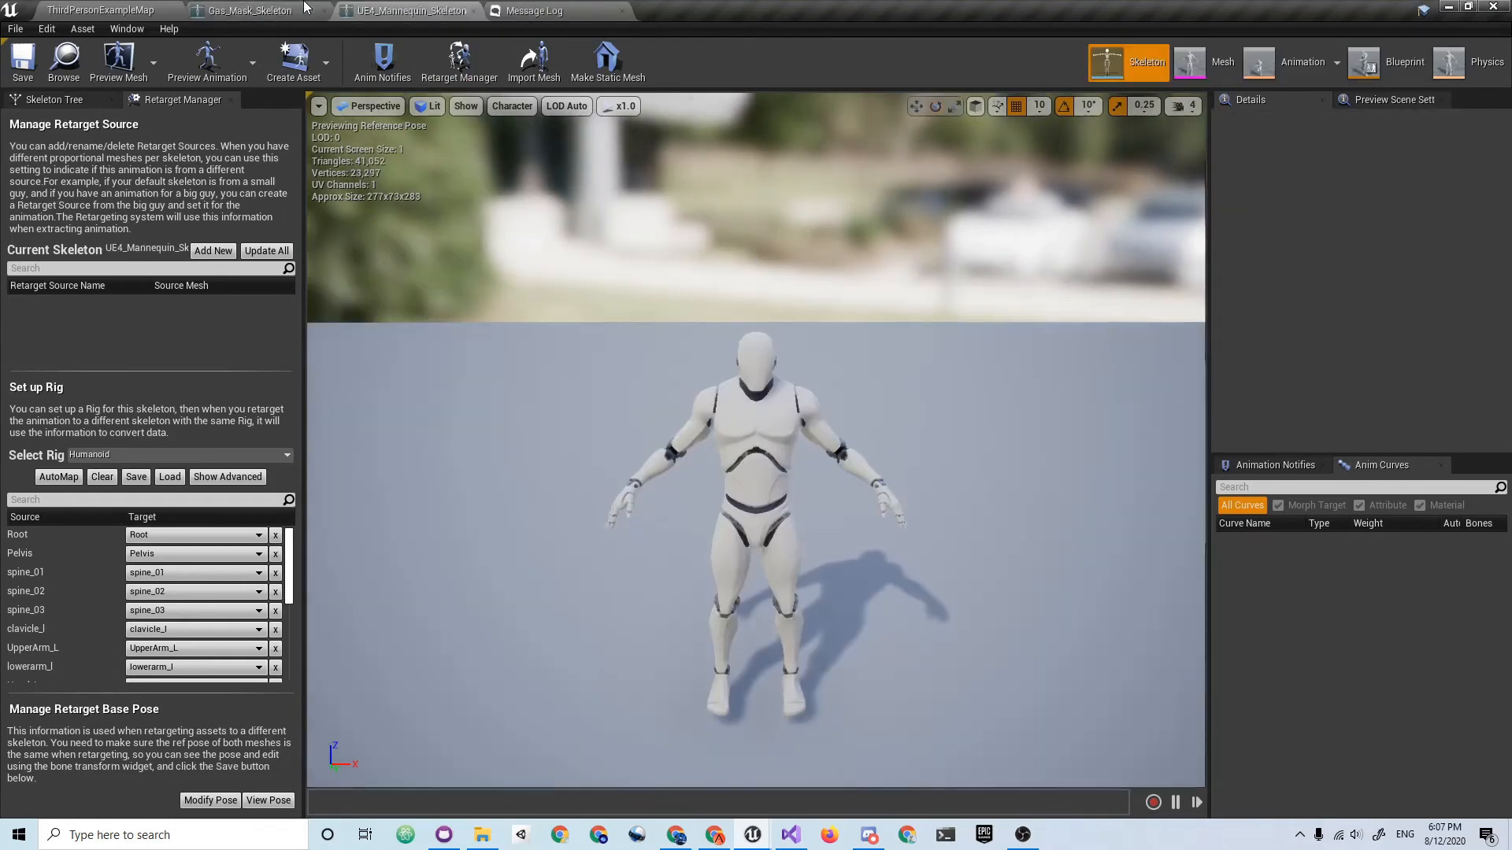
{"action": "left_click", "coordinate": [308, 9]}
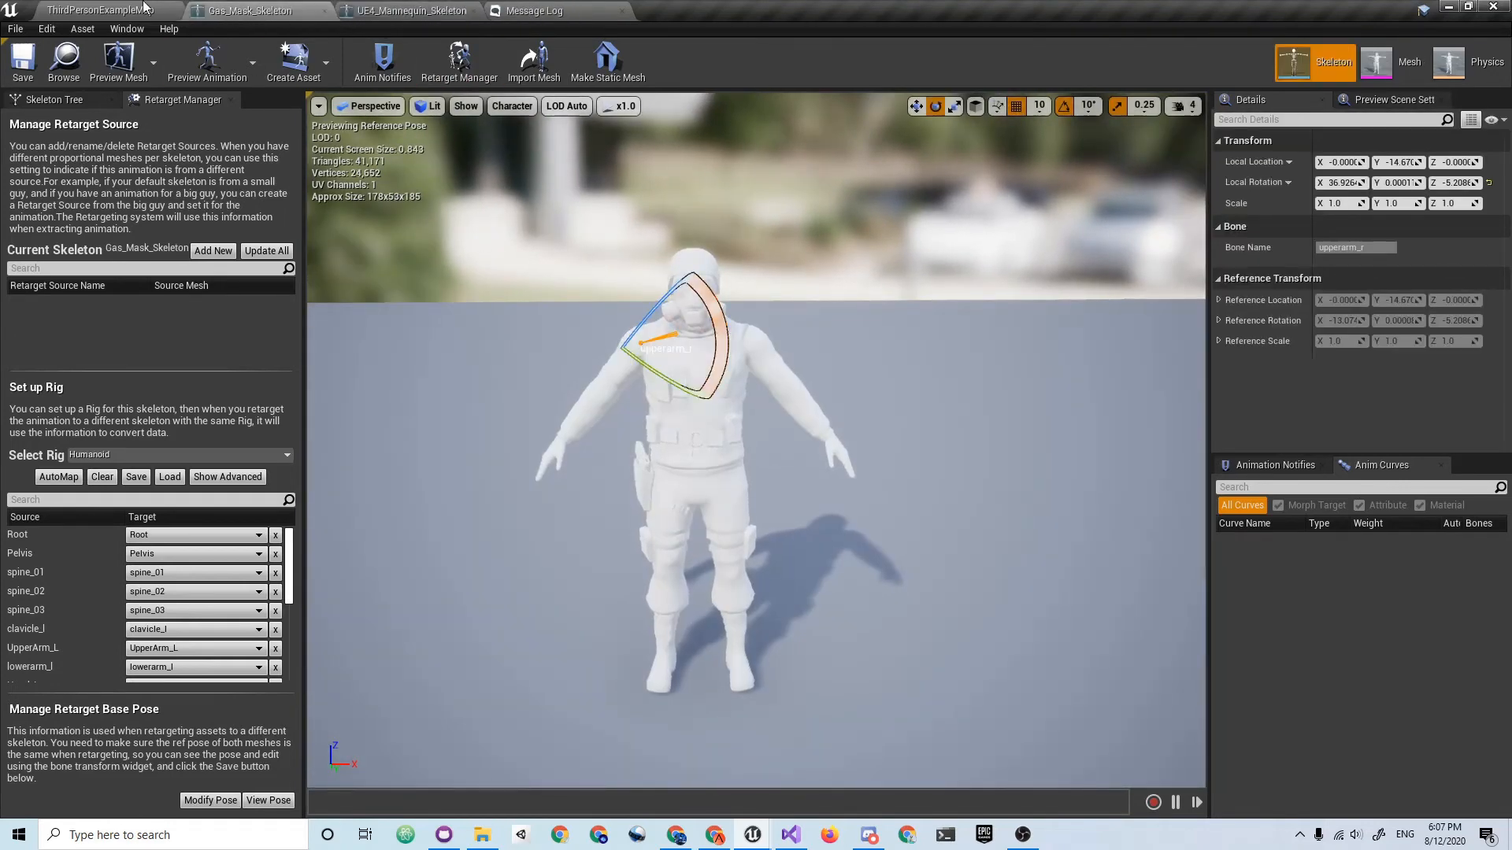
{"action": "left_click", "coordinate": [210, 800]}
{"action": "left_click", "coordinate": [272, 705]}
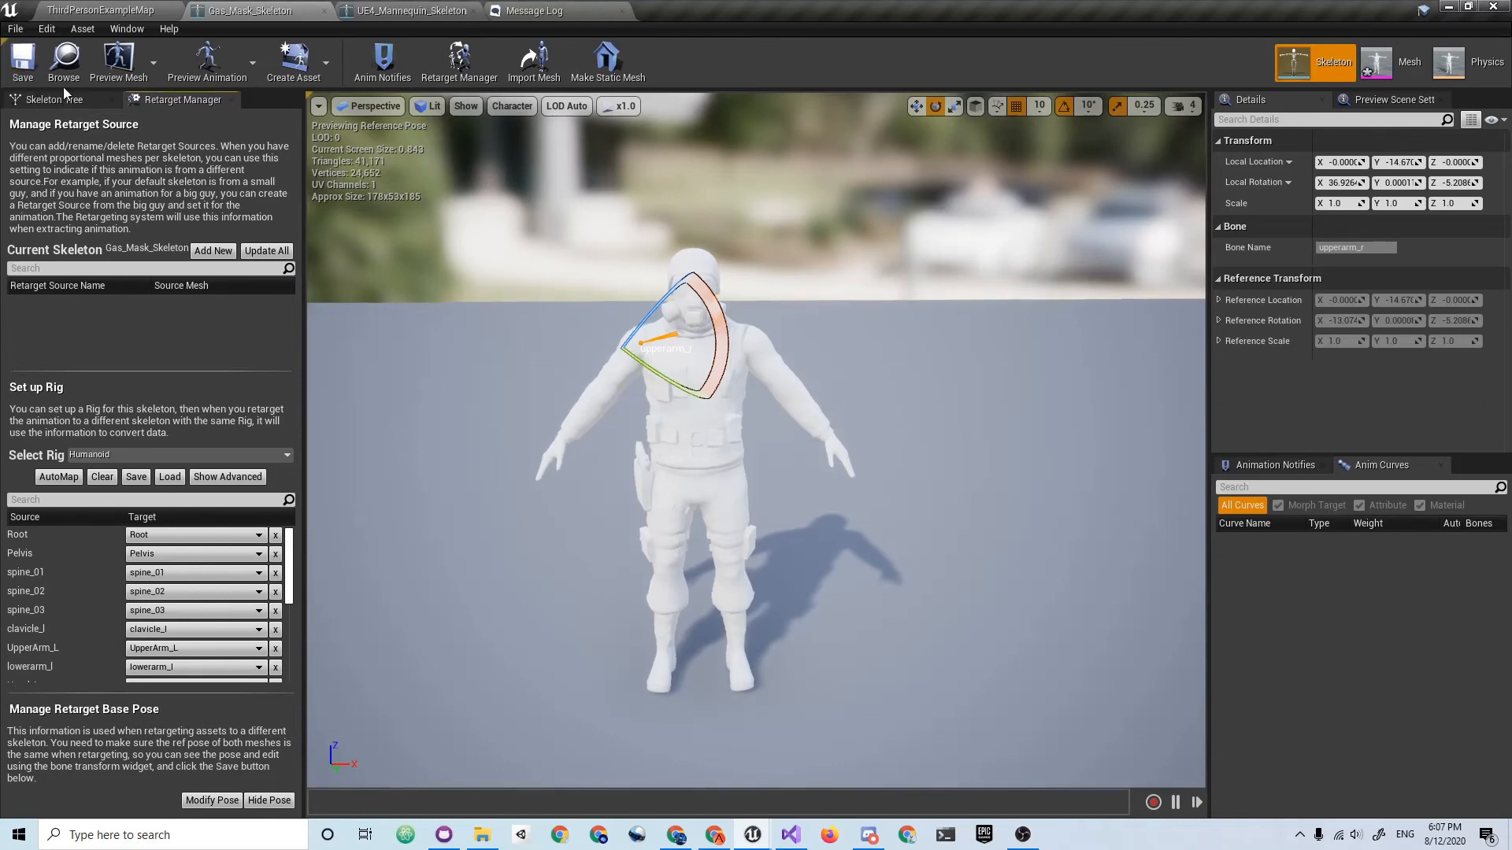
Step: Duplicate and retarget AnimStarterPack's UE4ASP_HeroTPP_AnimBlueprint to Gas_Mask_Skeleton, keeping the default retarget options
{"action": "left_click", "coordinate": [93, 8]}
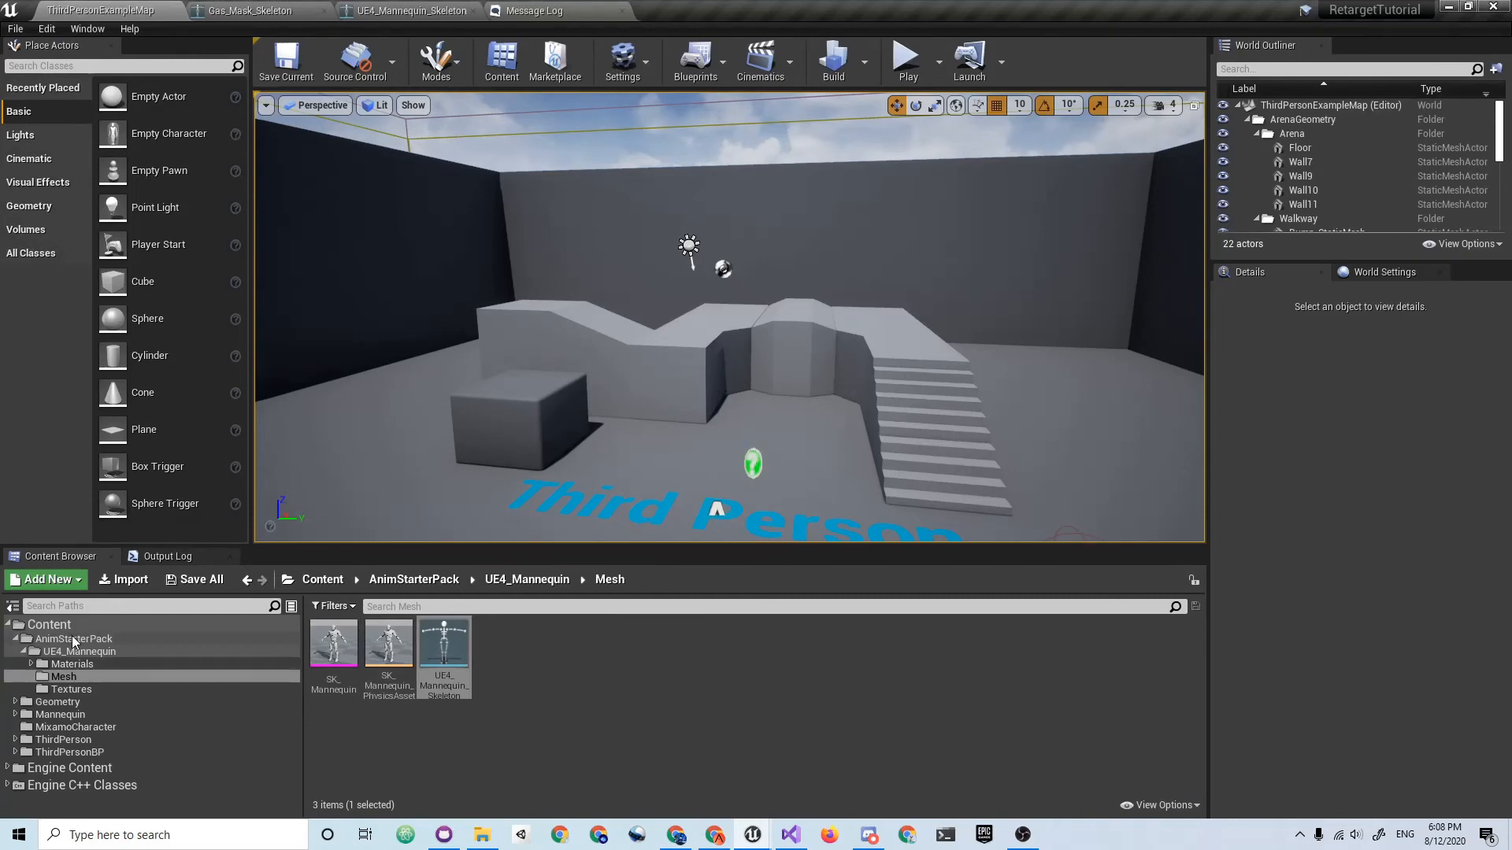
{"action": "left_click", "coordinate": [105, 640]}
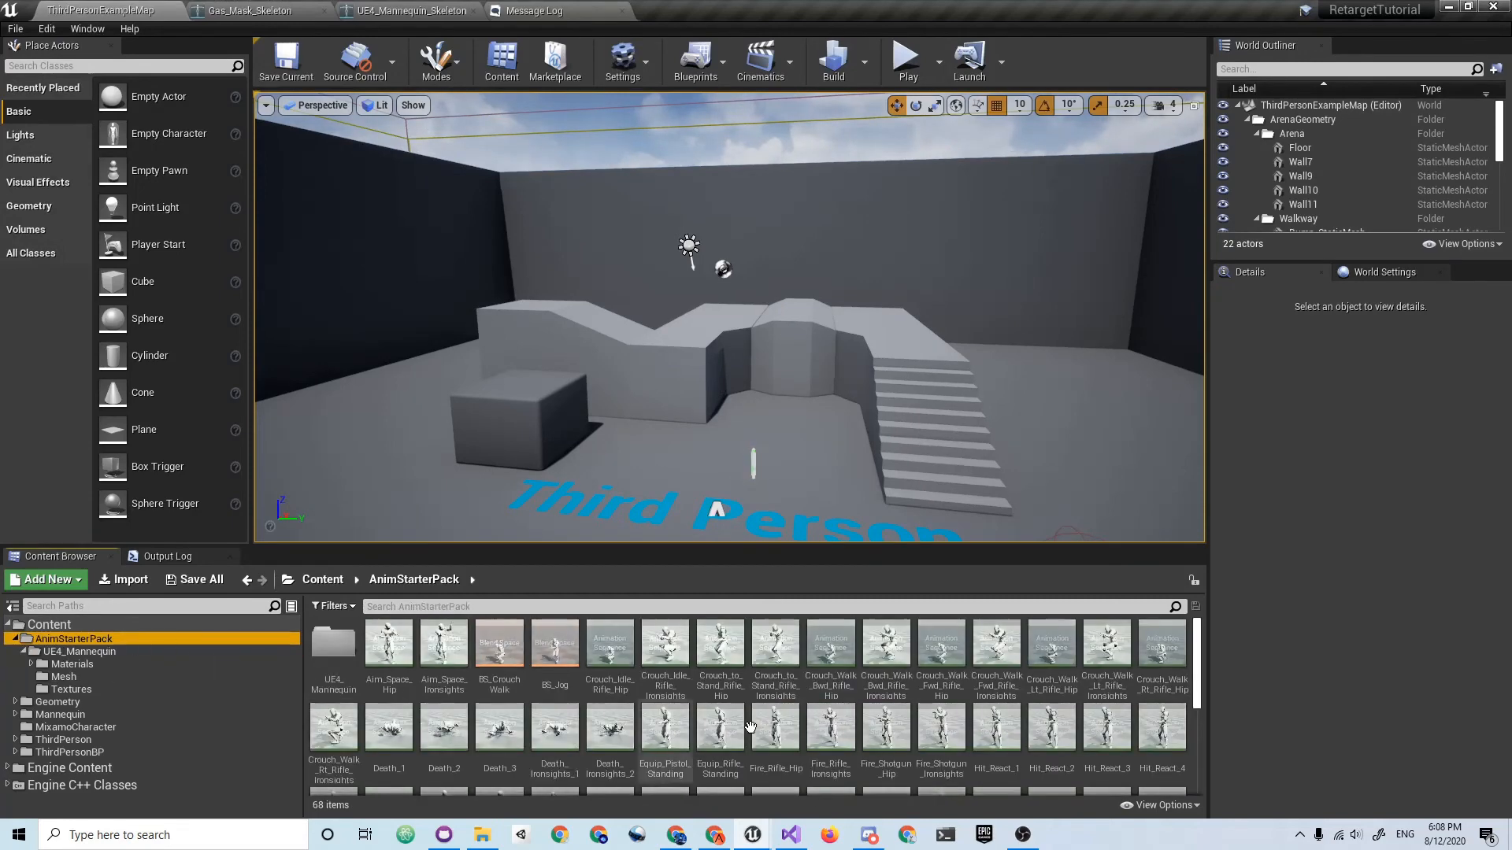
{"action": "scroll", "coordinate": [941, 733], "scroll_direction": "down", "scroll_amount": 8}
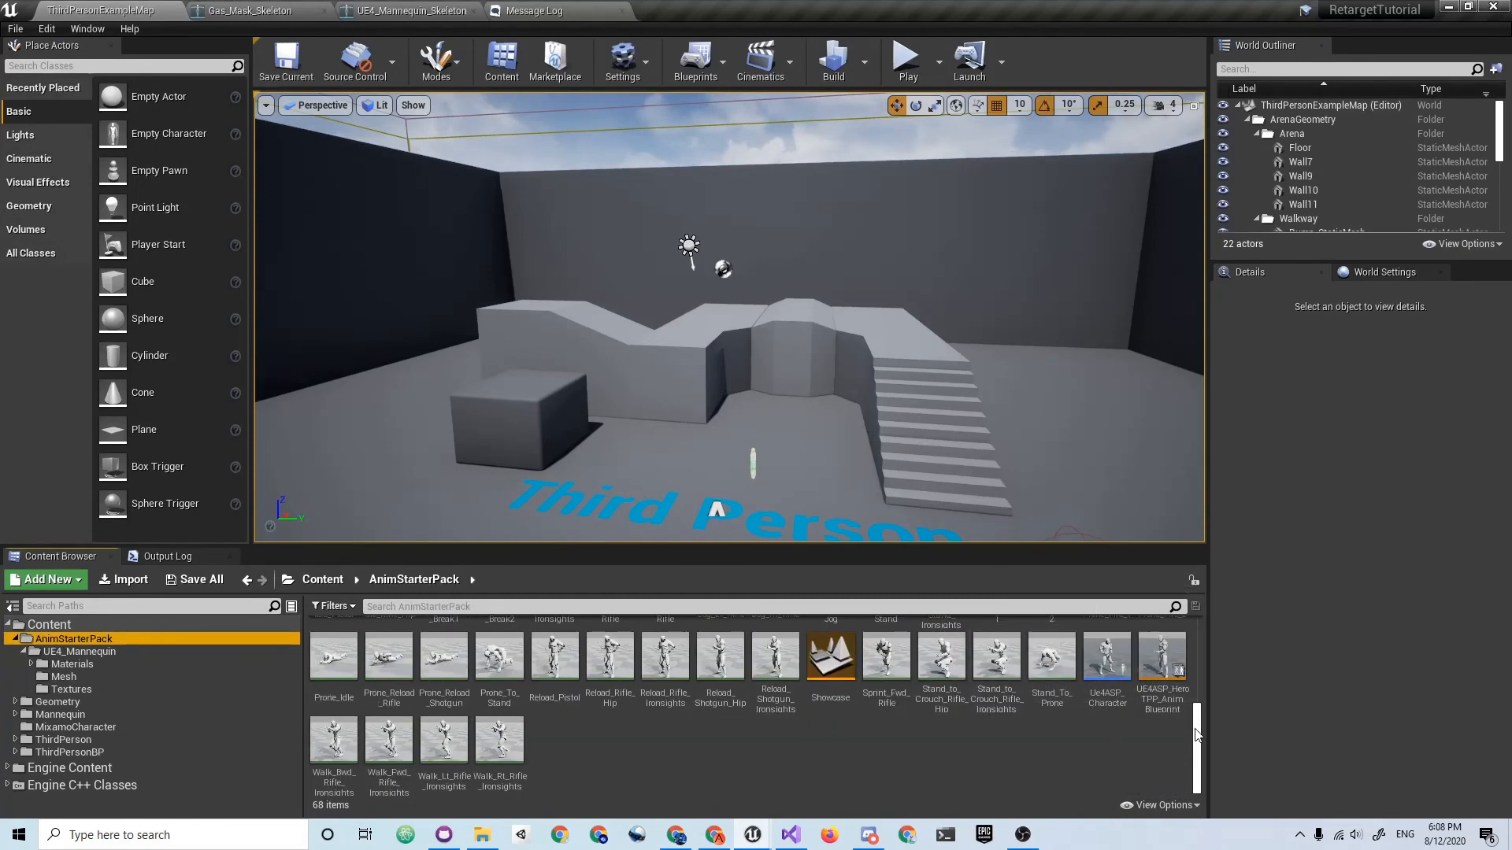
{"action": "right_click", "coordinate": [1171, 677]}
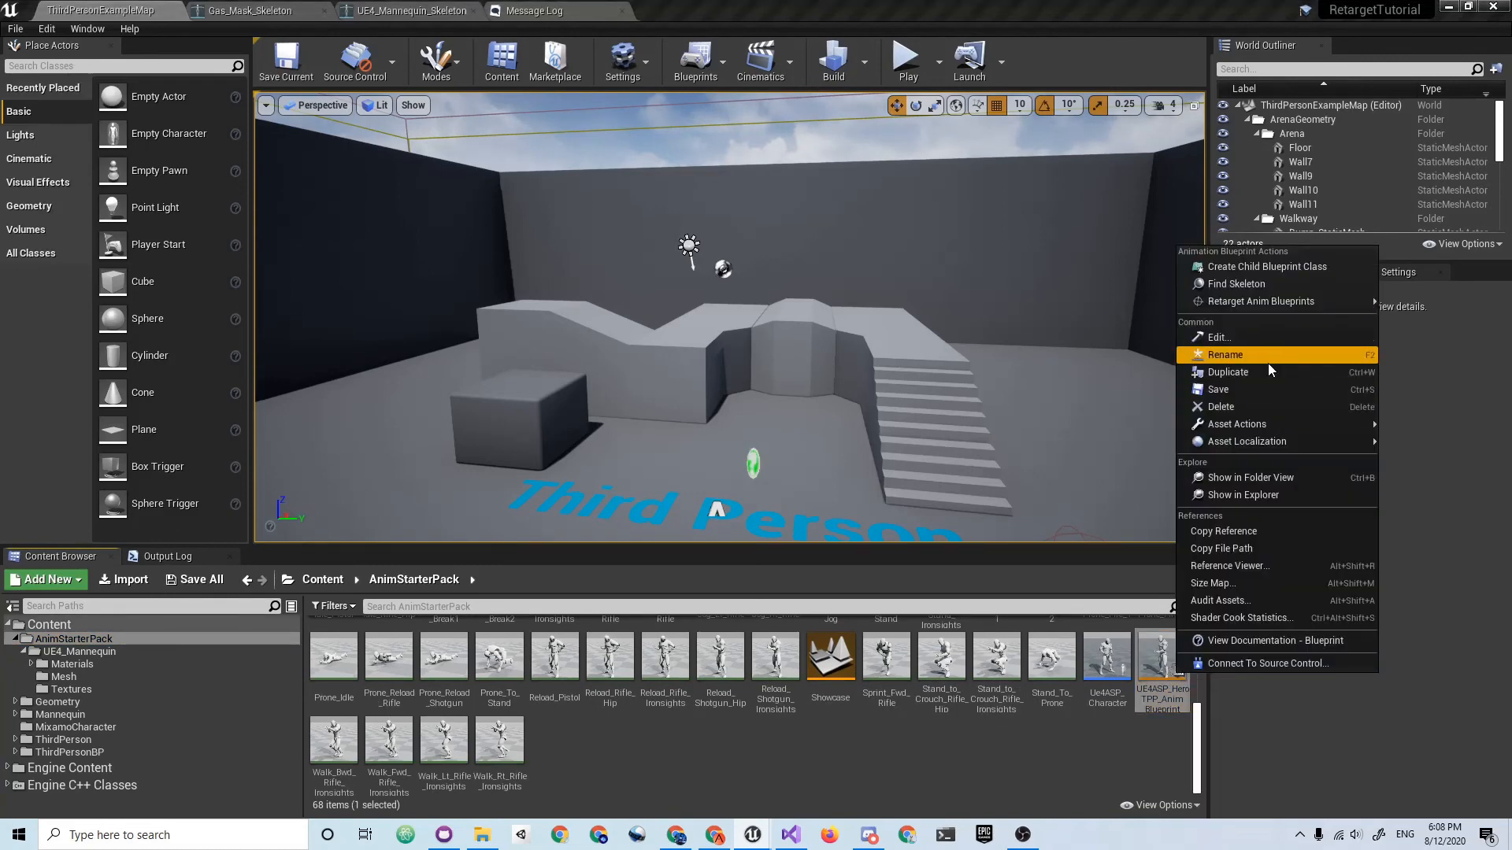
{"action": "mouse_move", "coordinate": [1289, 305]}
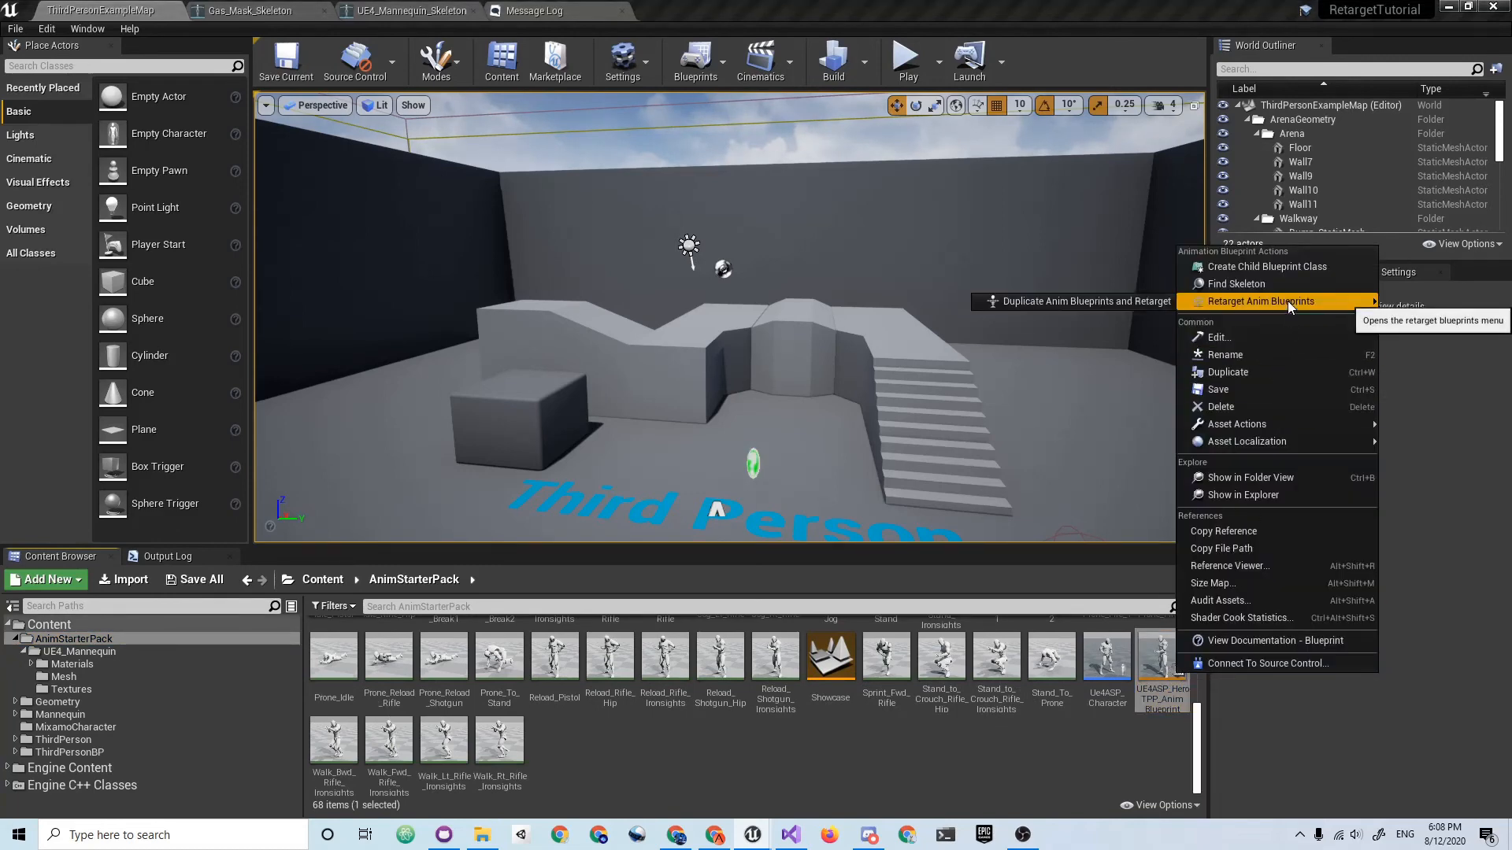
{"action": "left_click", "coordinate": [1075, 301]}
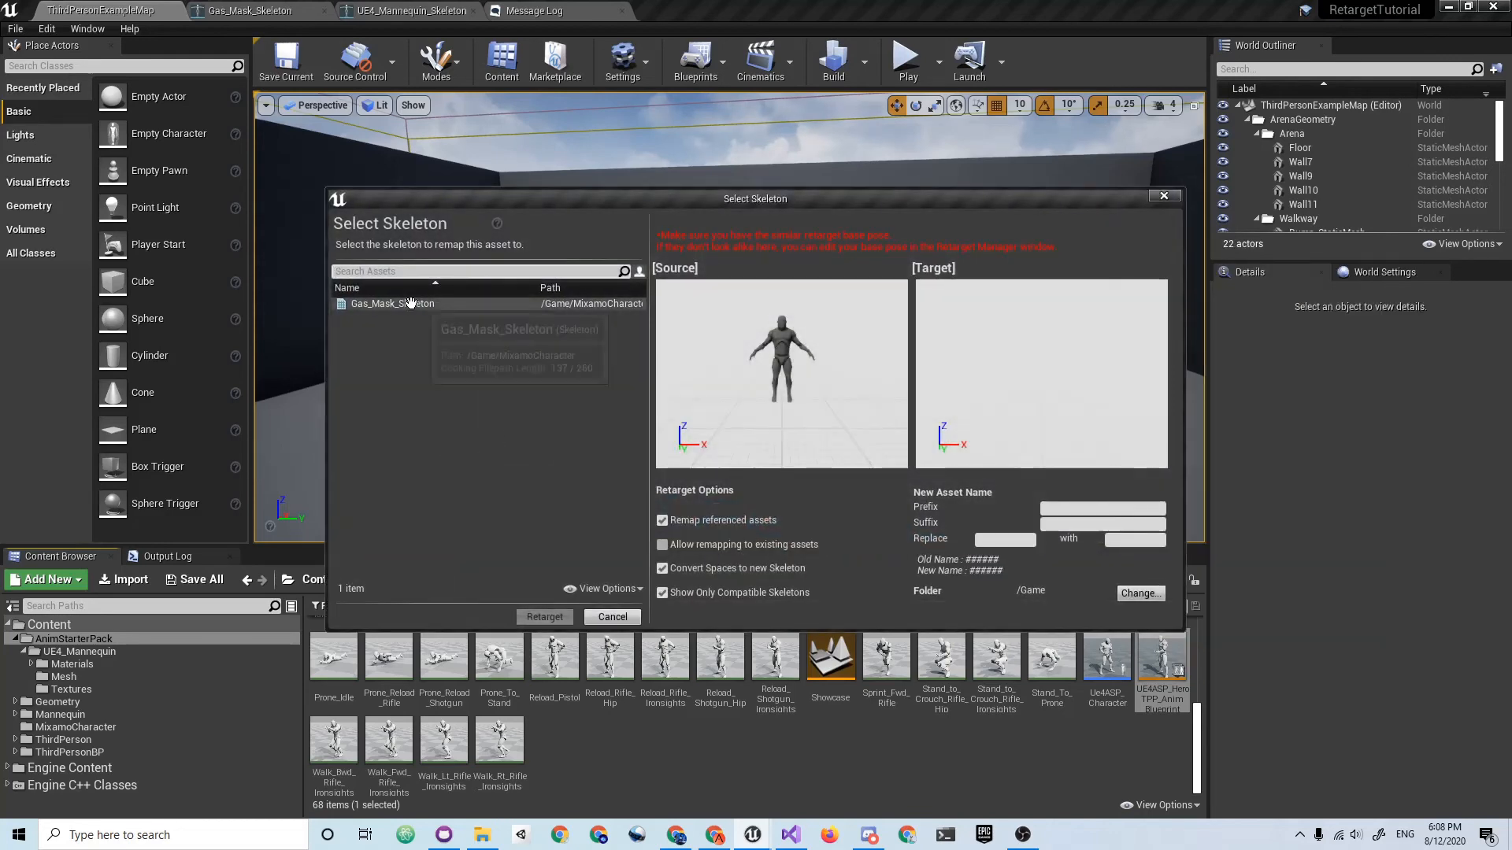
{"action": "left_click", "coordinate": [438, 305]}
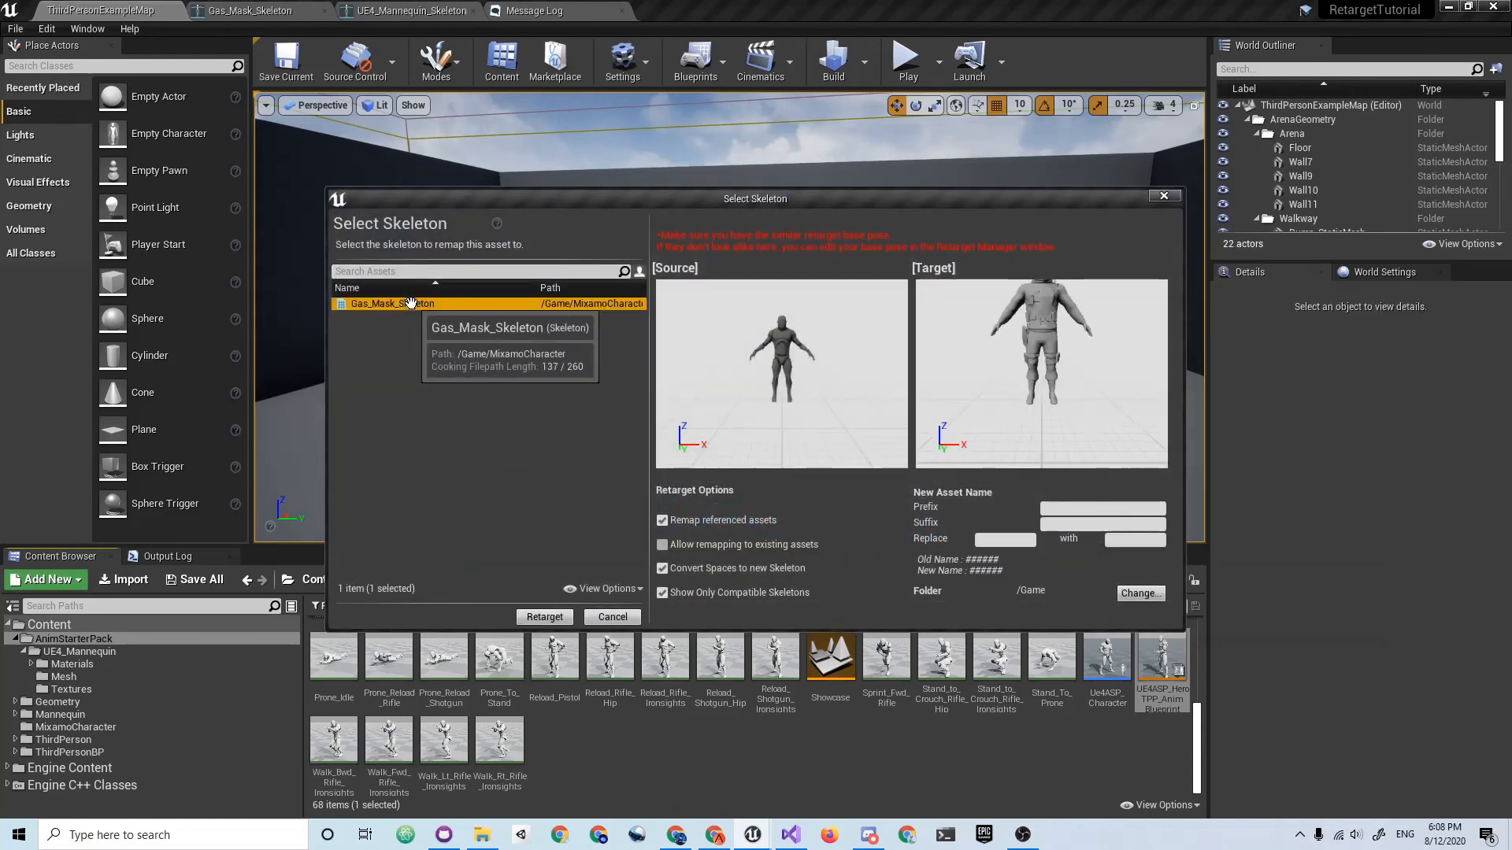
{"action": "left_click", "coordinate": [546, 617]}
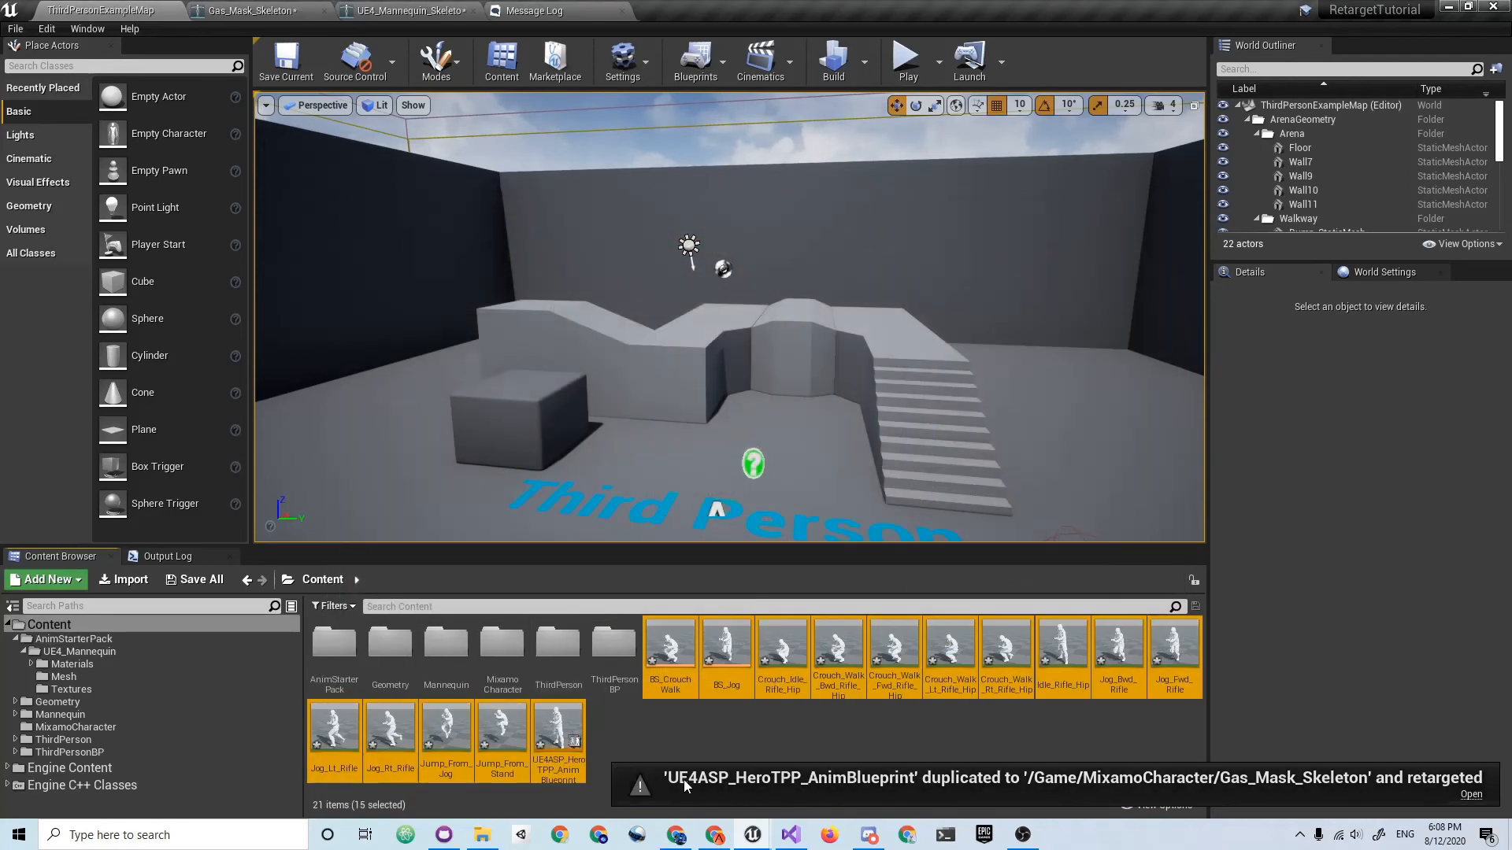
Step: Open the retargeted BS_Jog blend space and examine its animation on the Gas Mask character
{"action": "left_click", "coordinate": [726, 744]}
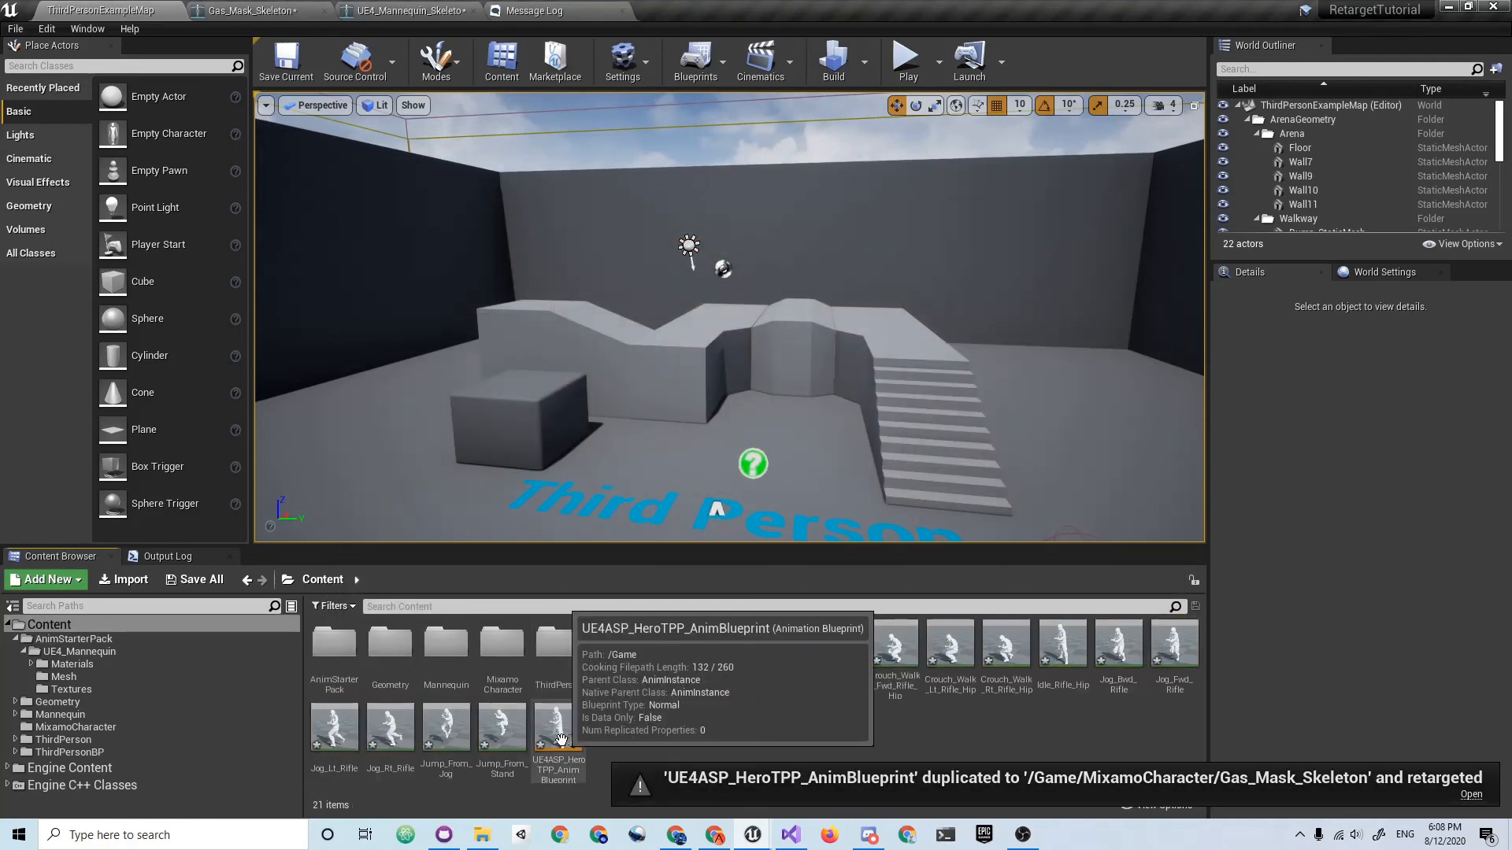
{"action": "double_click", "coordinate": [728, 646]}
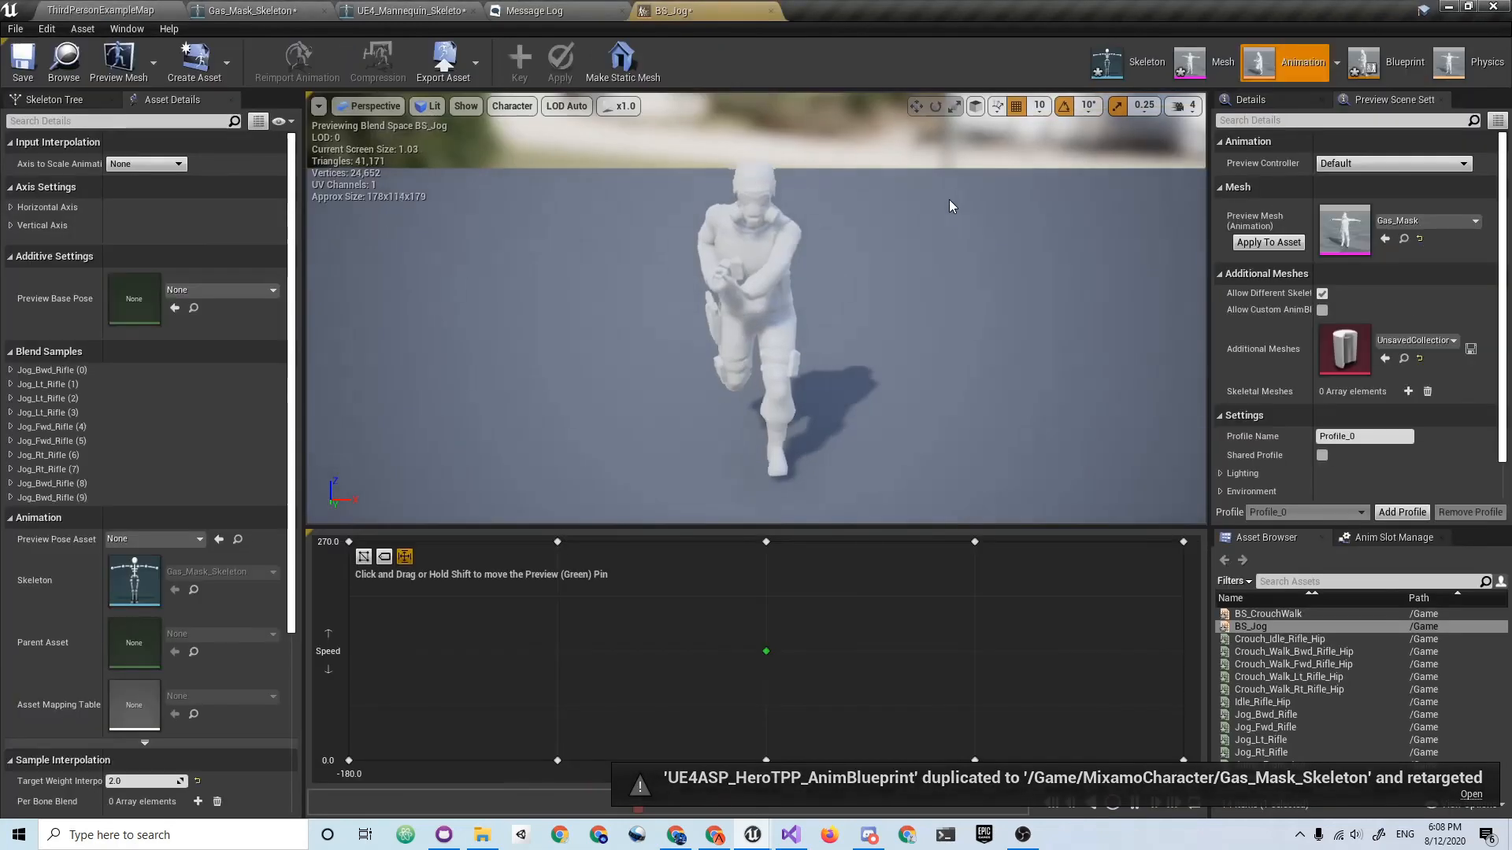
{"action": "right_click_drag", "start_coordinate": [732, 371], "coordinate": [787, 370]}
Step: Return to ThirdPersonExampleMap and assign Gas_Mask as the skeletal mesh of the ThirdPersonCharacter actor
{"action": "left_click", "coordinate": [101, 11]}
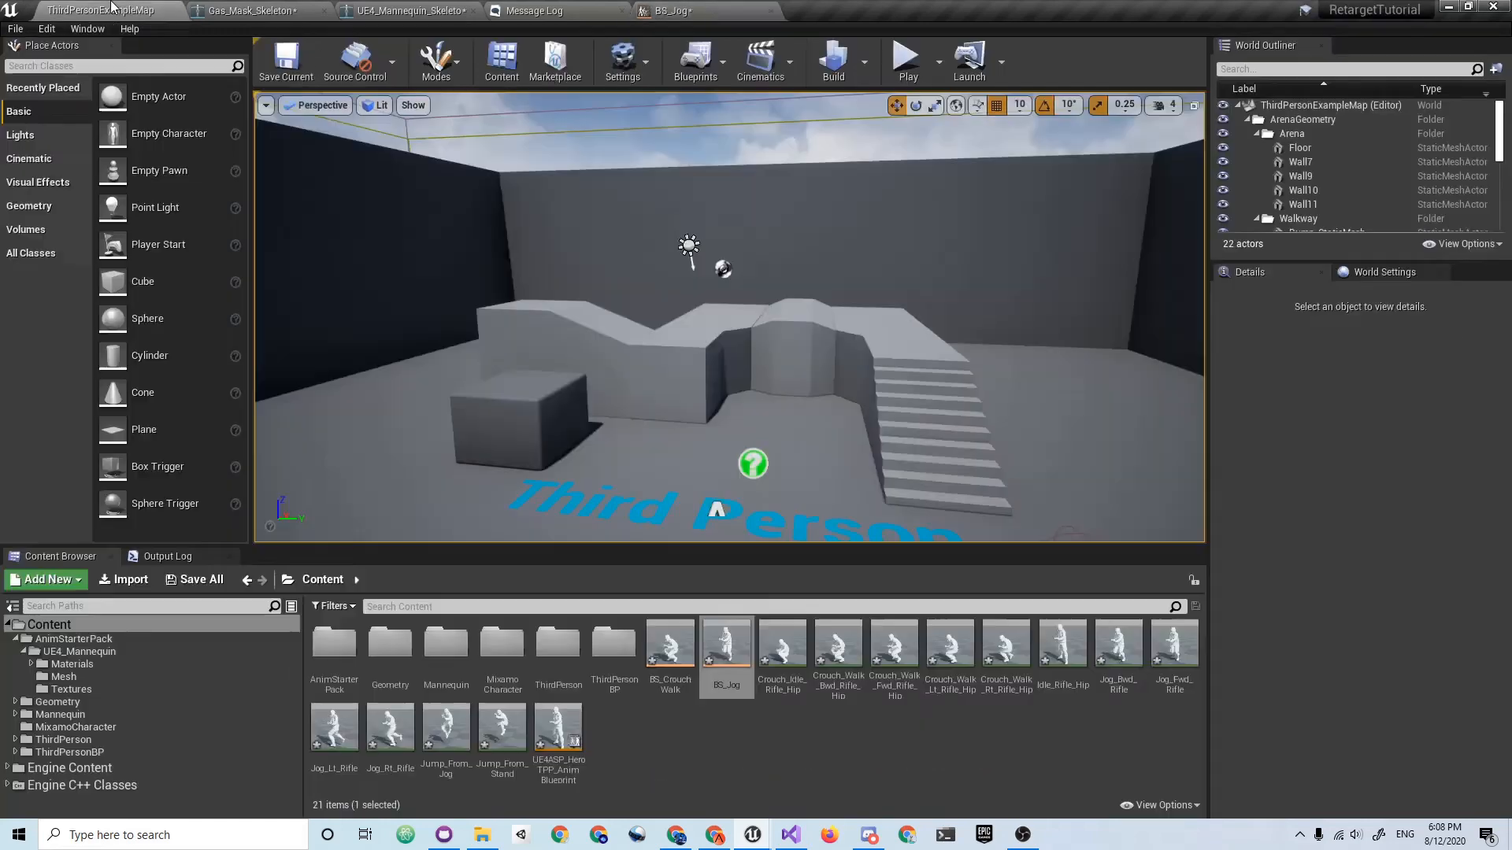
{"action": "mouse_move", "coordinate": [805, 368]}
{"action": "right_mouse_down"}
{"action": "mouse_move", "coordinate": [875, 432]}
{"action": "mouse_move", "coordinate": [779, 364]}
{"action": "right_mouse_up"}
{"action": "left_click", "coordinate": [984, 285]}
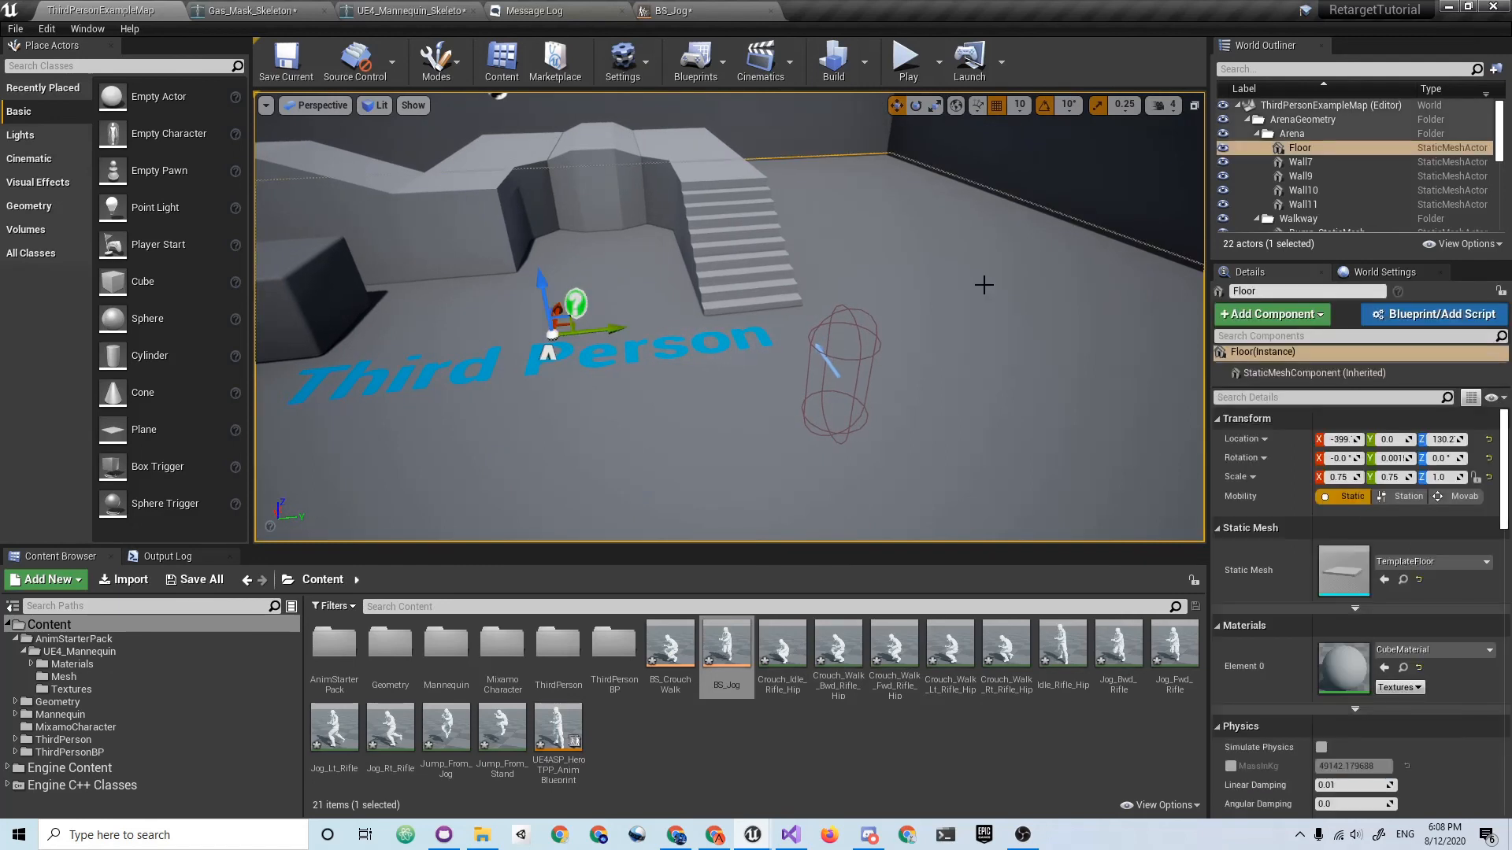
{"action": "scroll", "coordinate": [1362, 208], "scroll_direction": "down", "scroll_amount": 5}
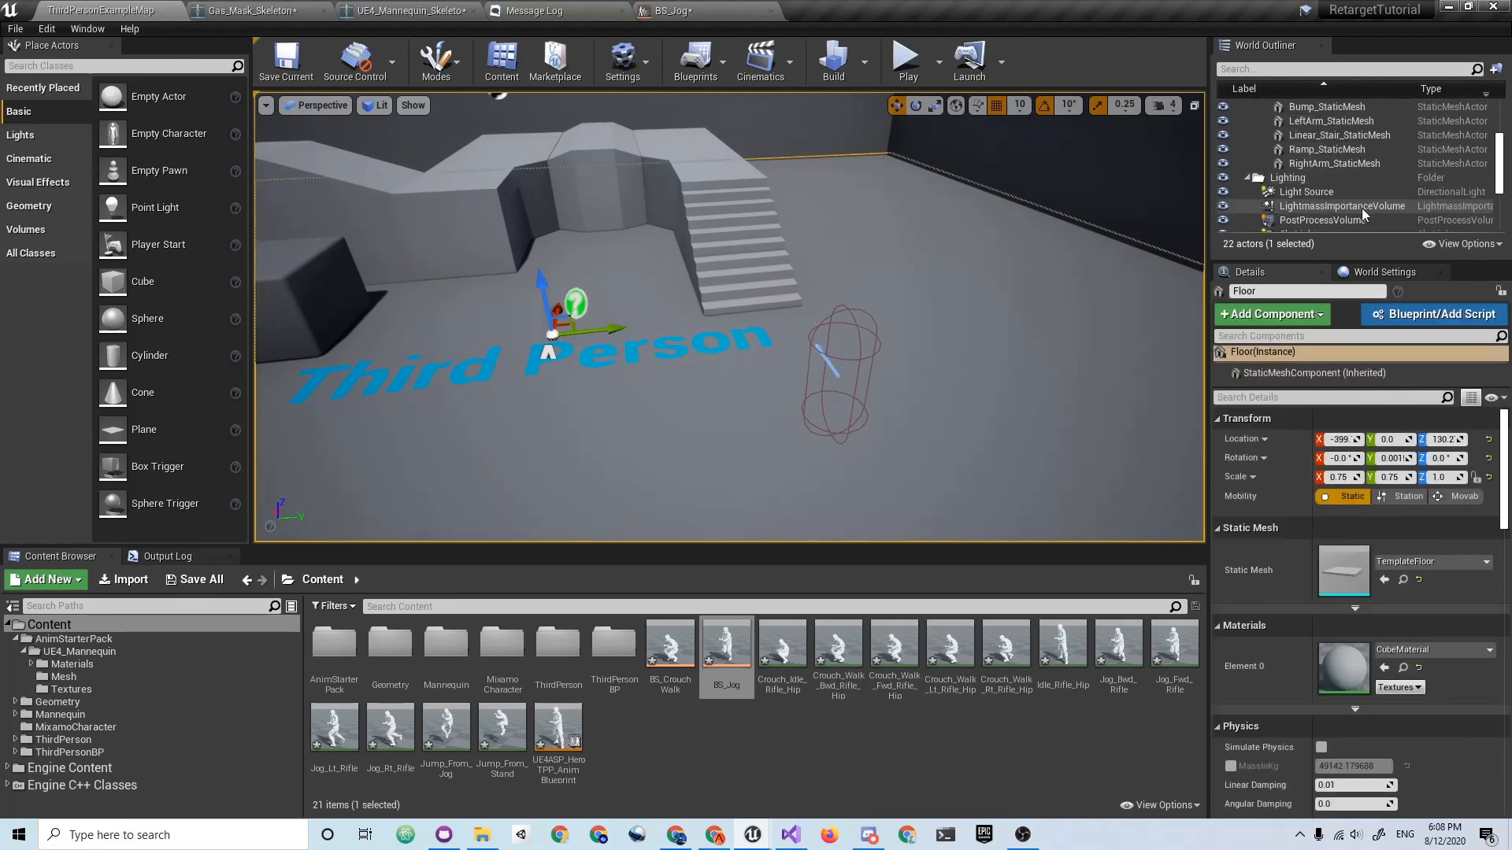
{"action": "scroll", "coordinate": [1361, 208], "scroll_direction": "down", "scroll_amount": 4}
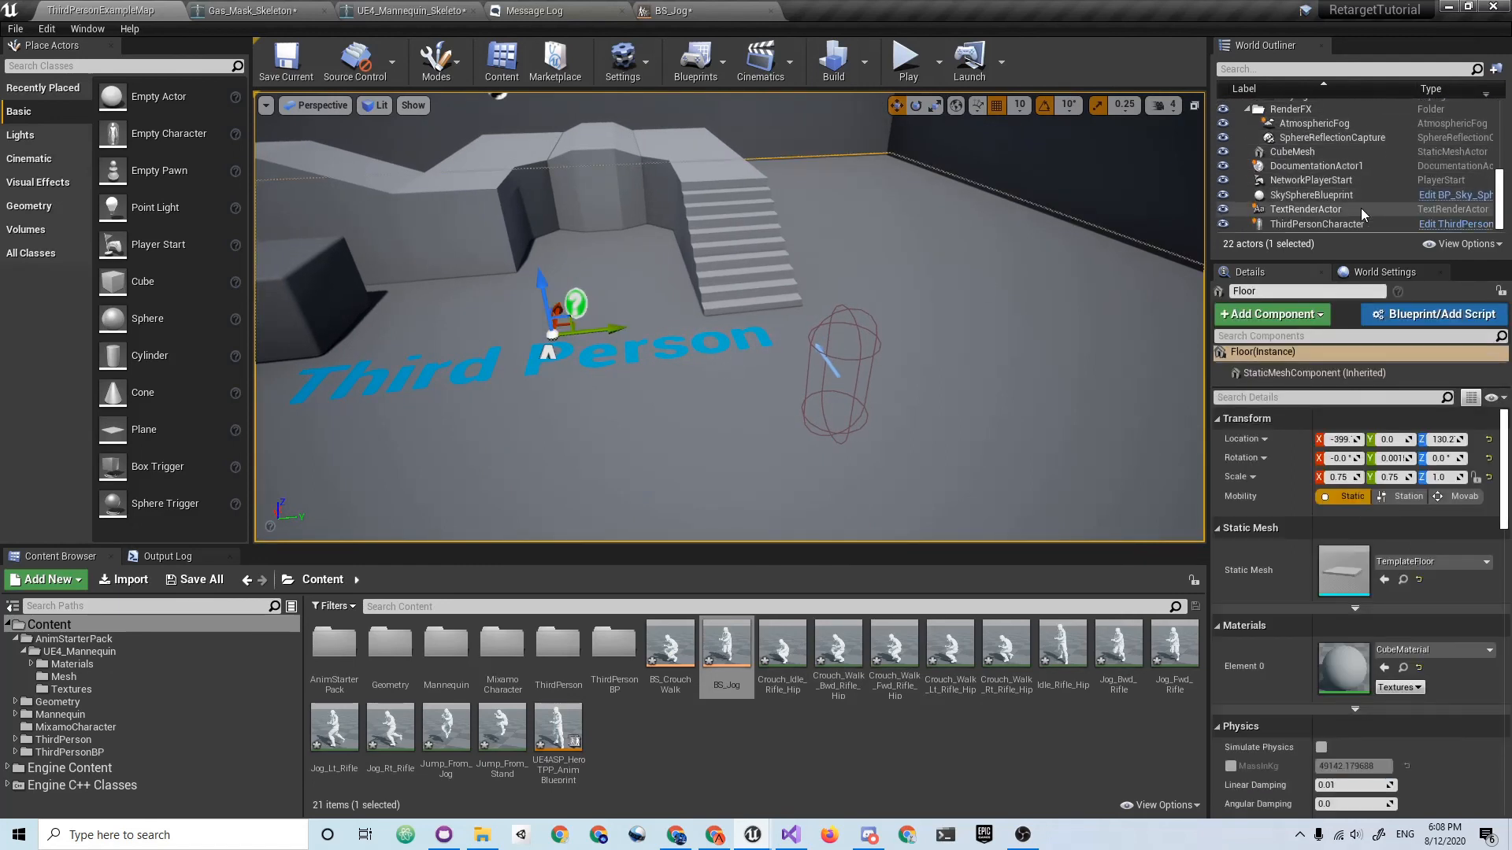
{"action": "left_click", "coordinate": [1351, 225]}
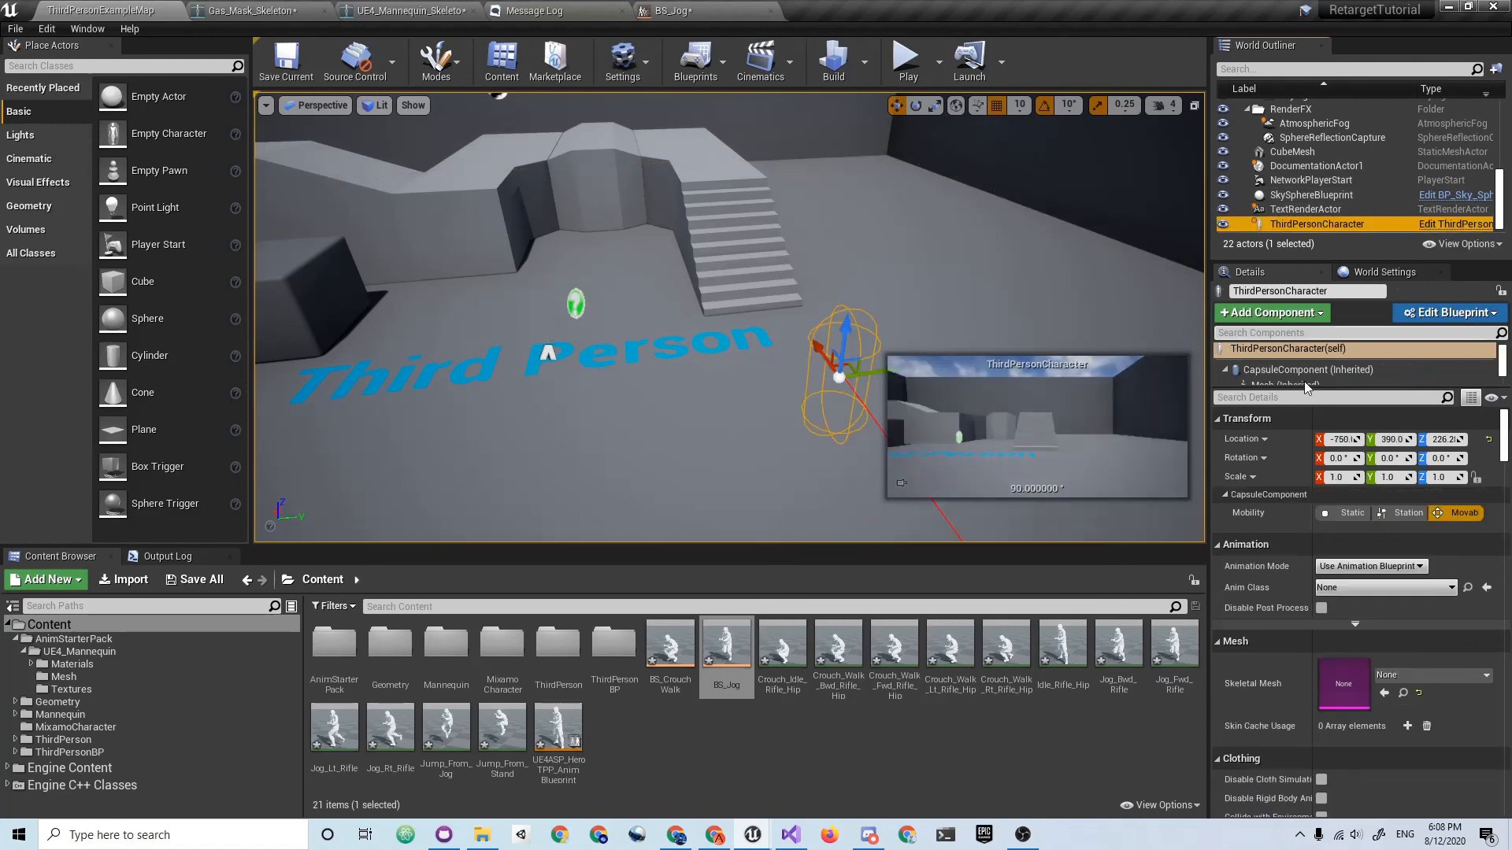
{"action": "left_click", "coordinate": [1439, 678]}
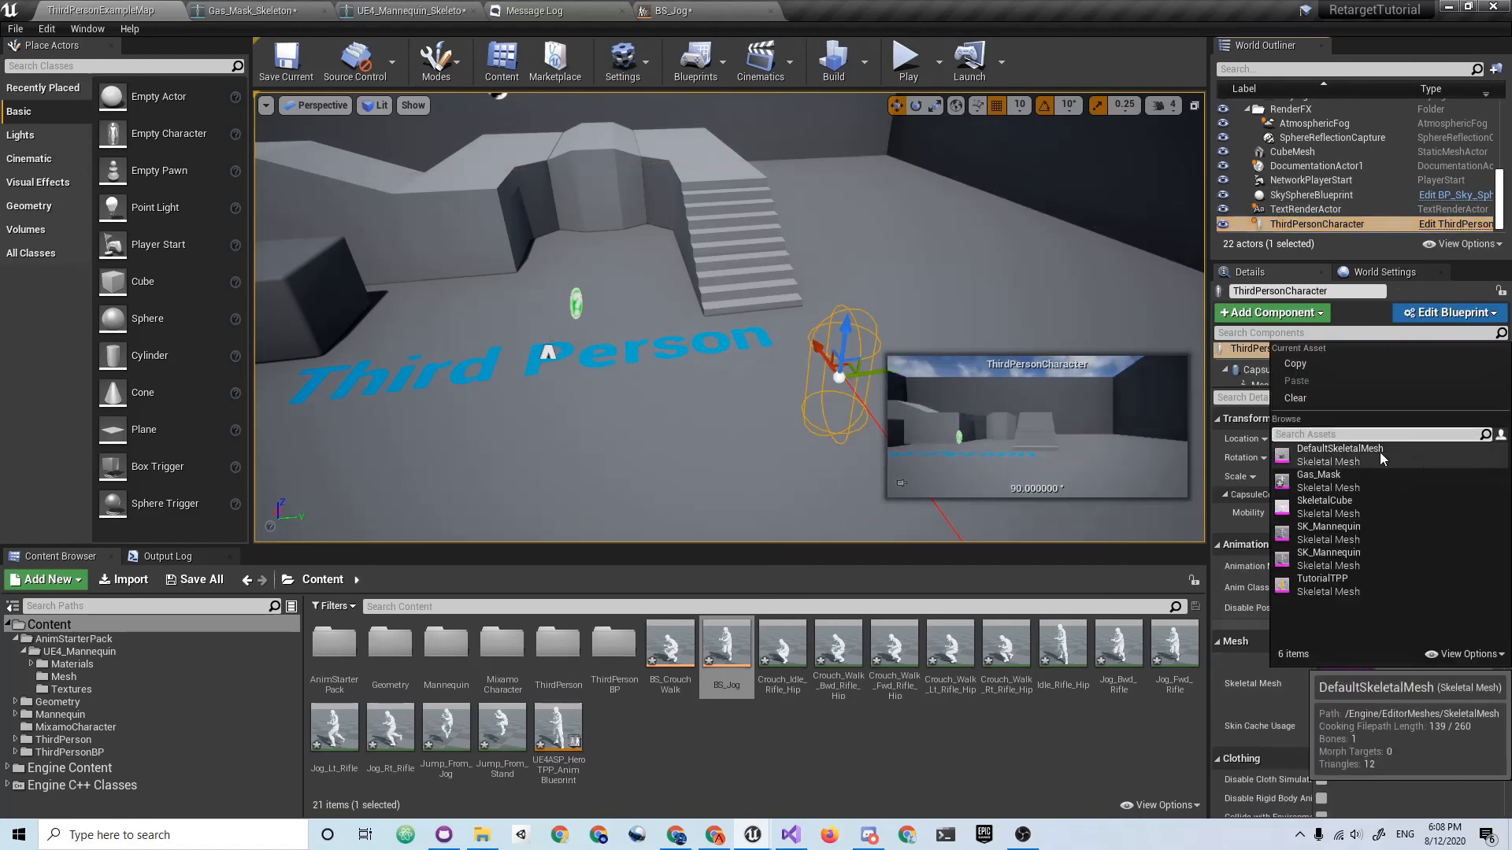
{"action": "left_click", "coordinate": [1365, 481]}
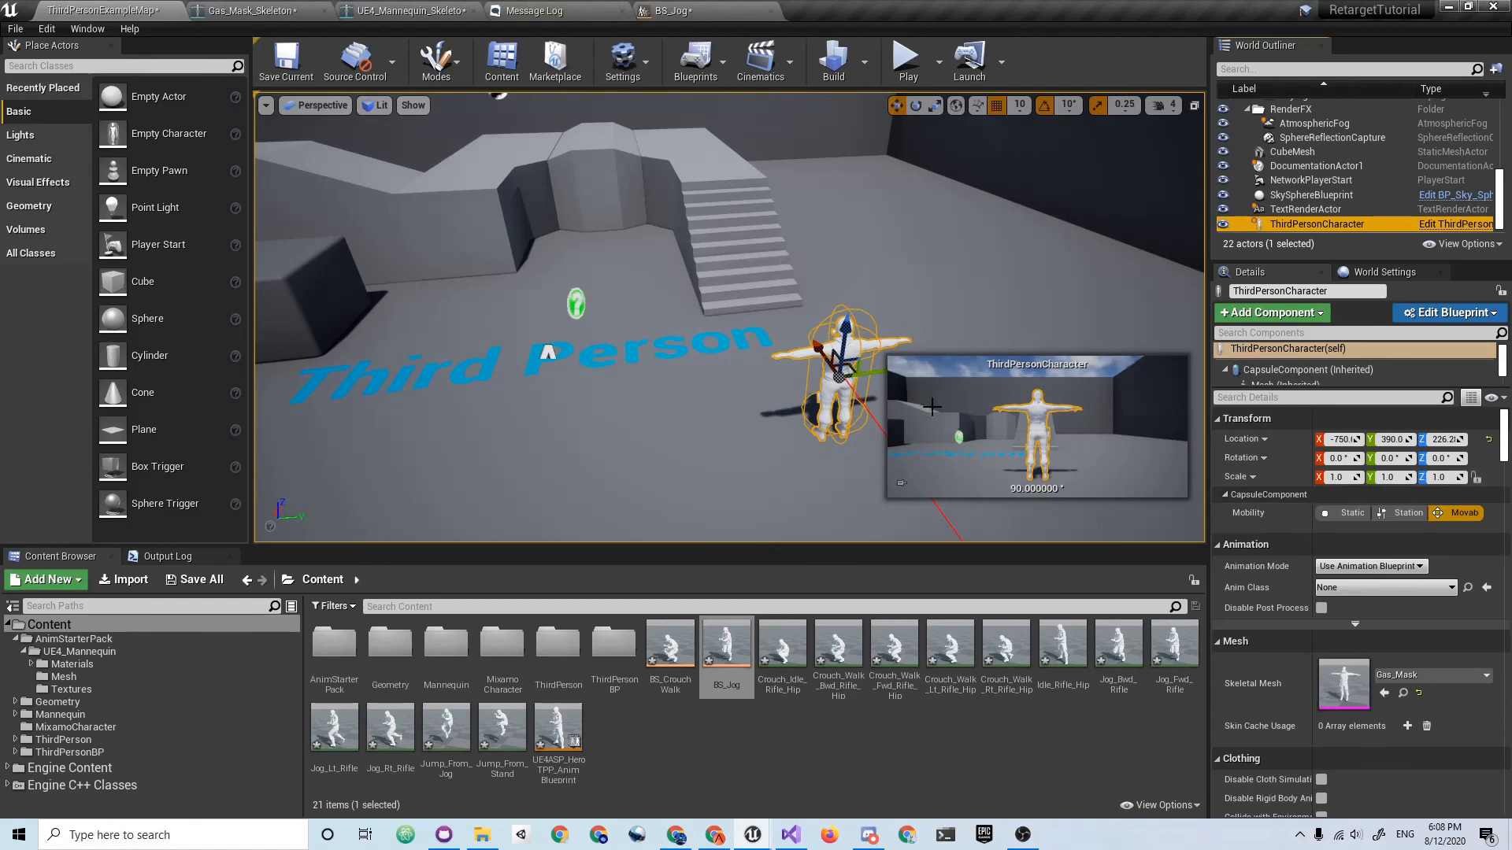
Step: Set ThirdPersonCharacter's Anim Class to the second listed UE4ASP_HeroTPP_AnimBlueprint
{"action": "scroll", "coordinate": [1370, 574], "scroll_direction": "down", "scroll_amount": 1}
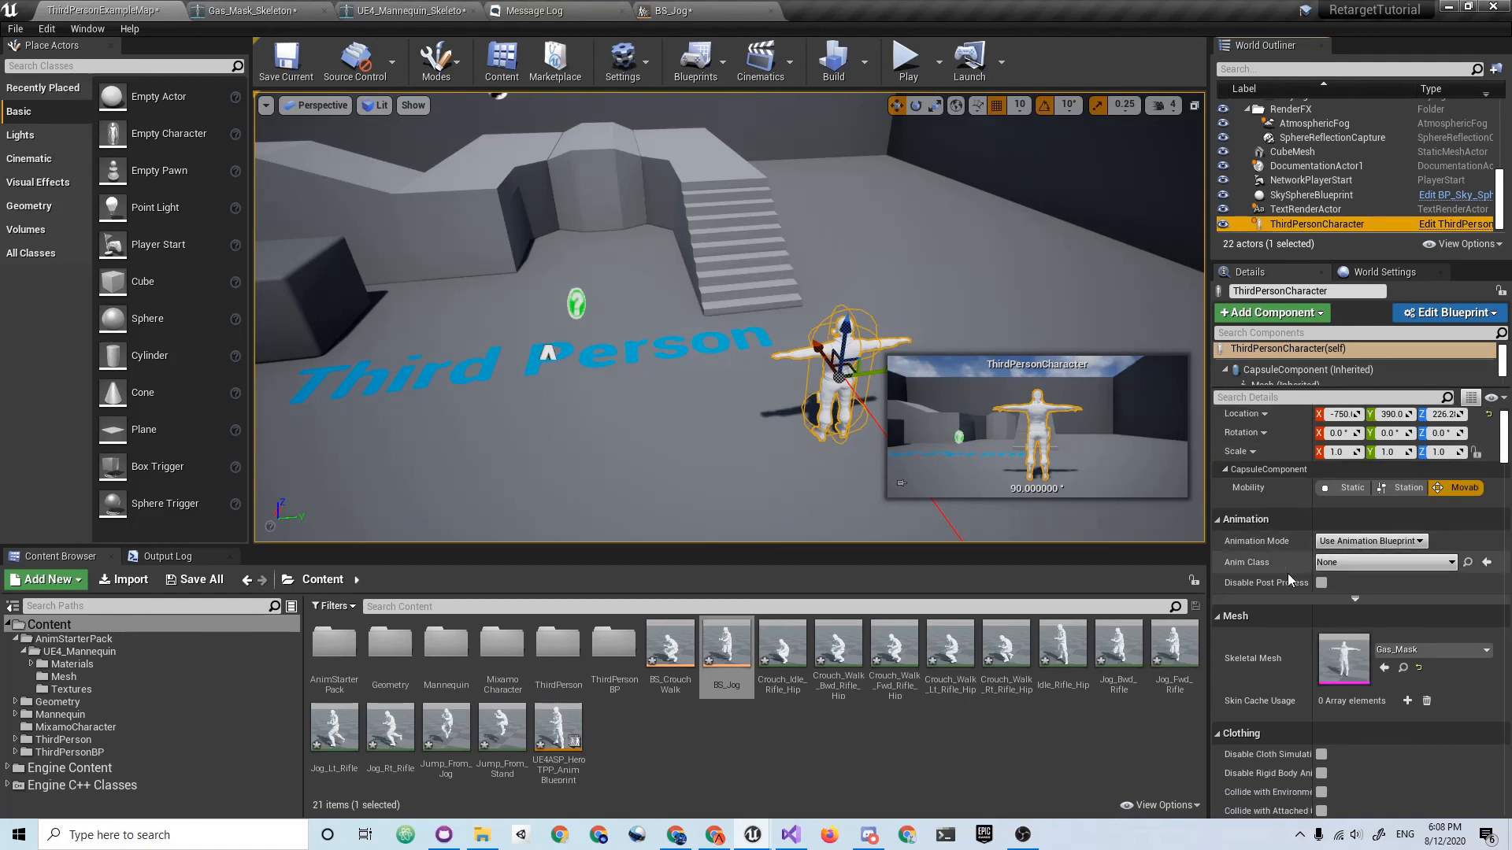
{"action": "left_click", "coordinate": [1405, 564]}
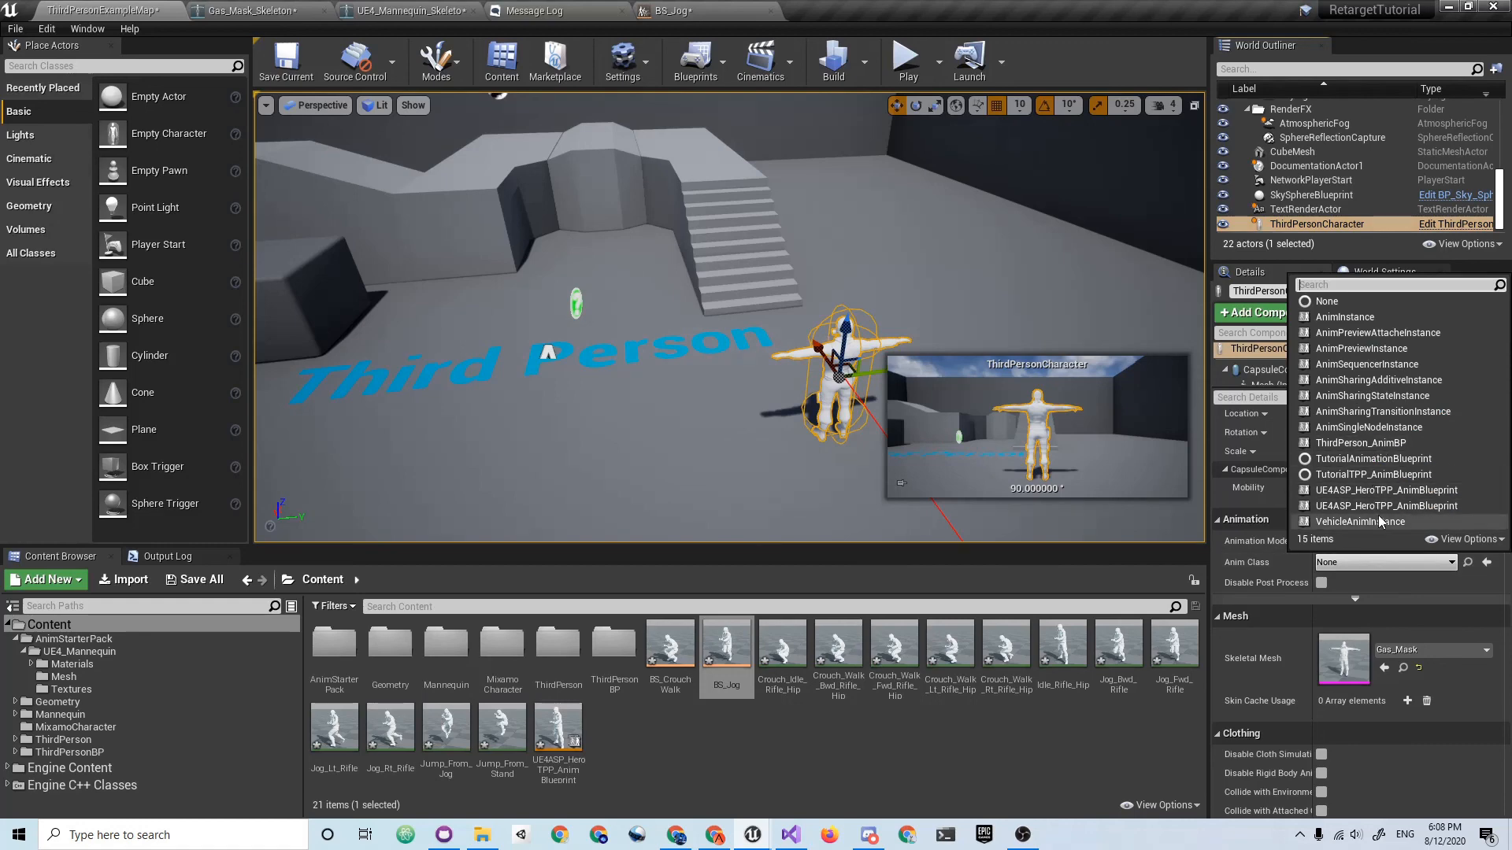
{"action": "left_click", "coordinate": [1349, 506]}
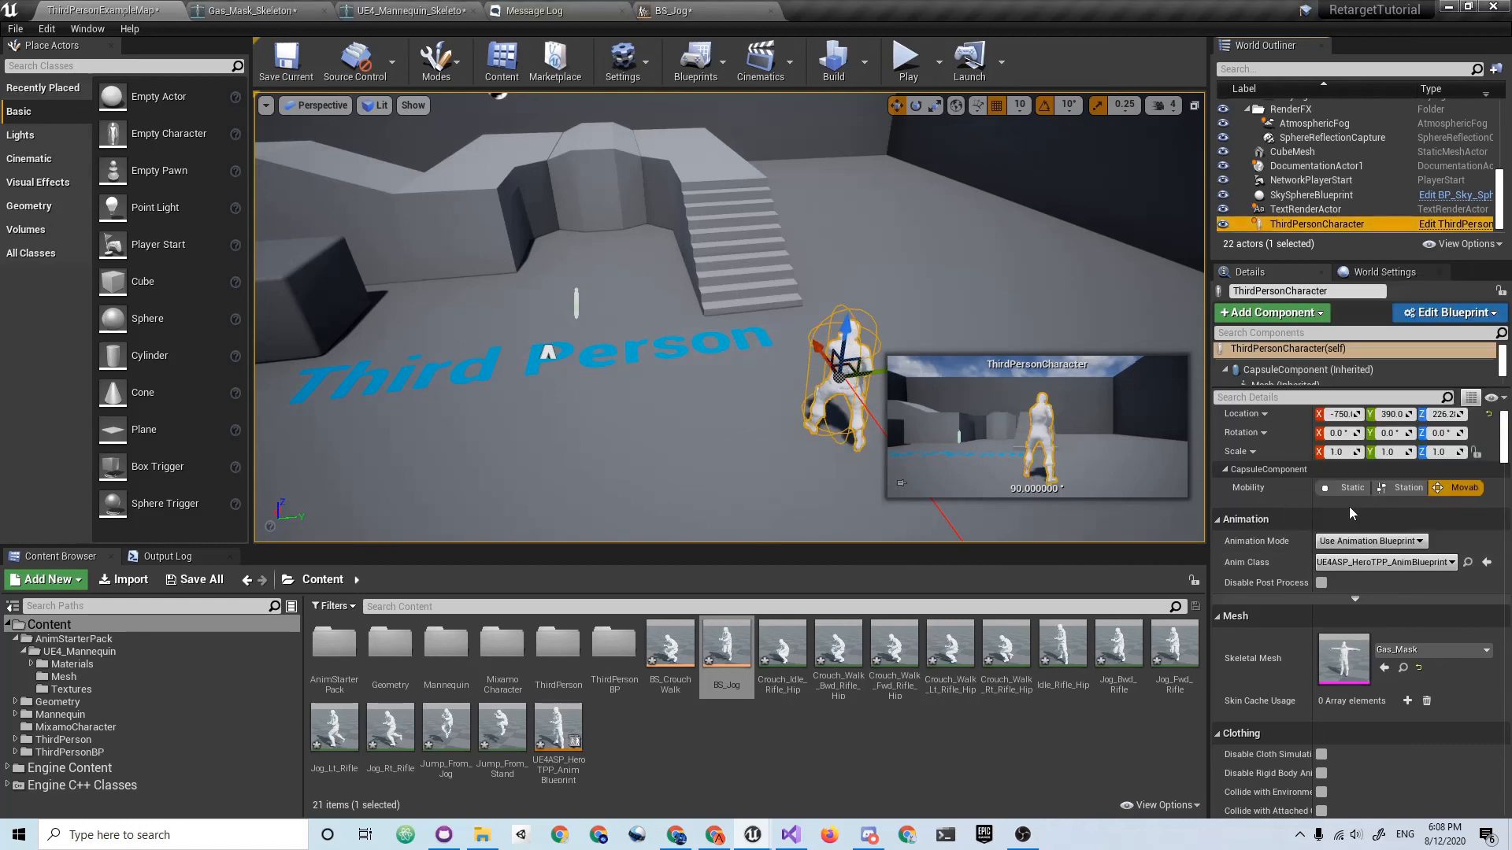
Step: Play the level, run the character around the arena and up the stairs to check the animations, and stop playing
{"action": "left_click", "coordinate": [906, 59]}
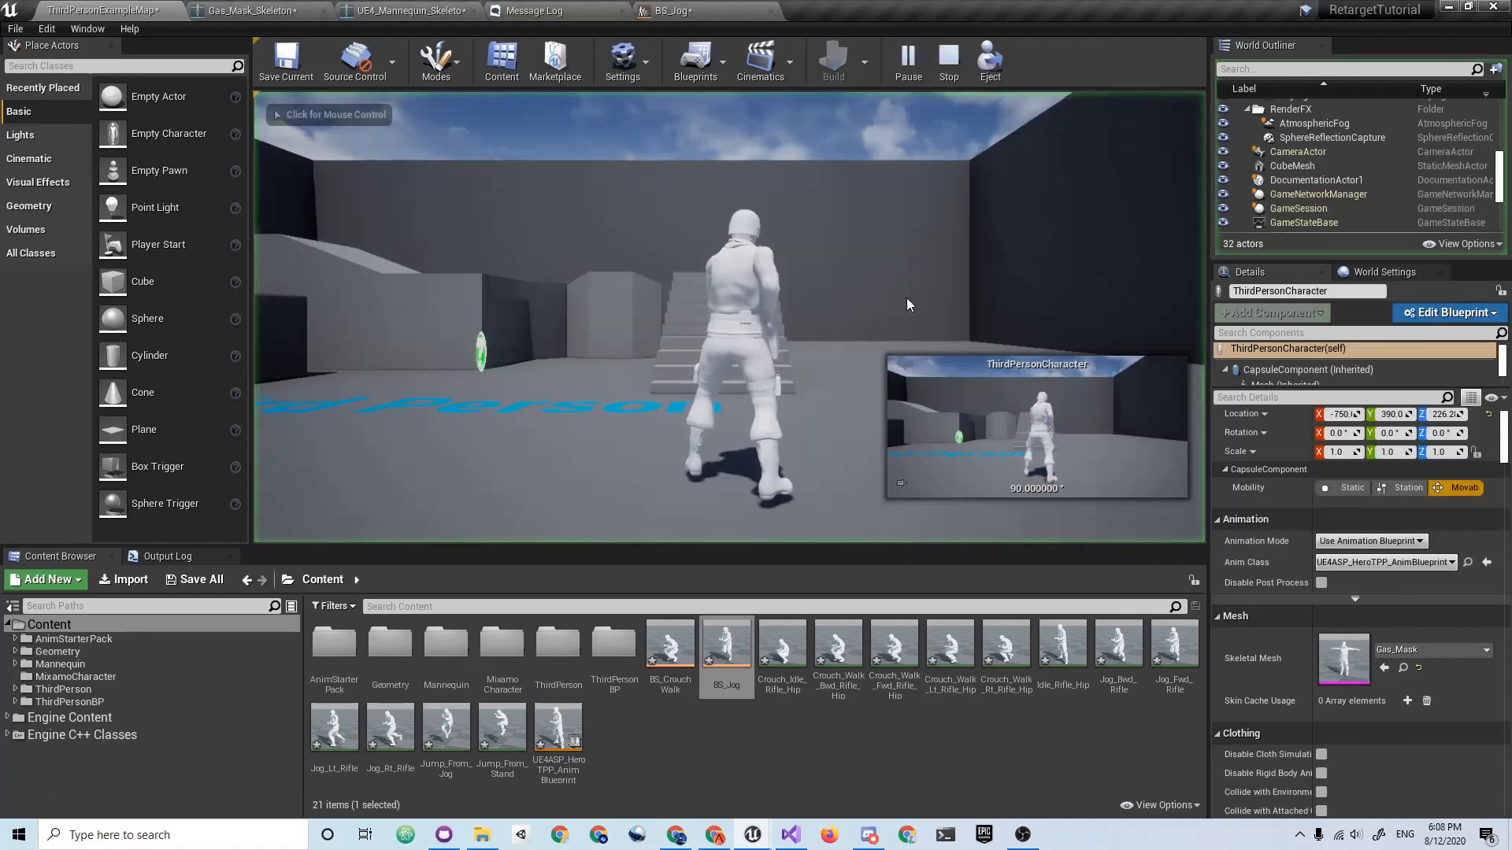
{"action": "key", "text": "d"}
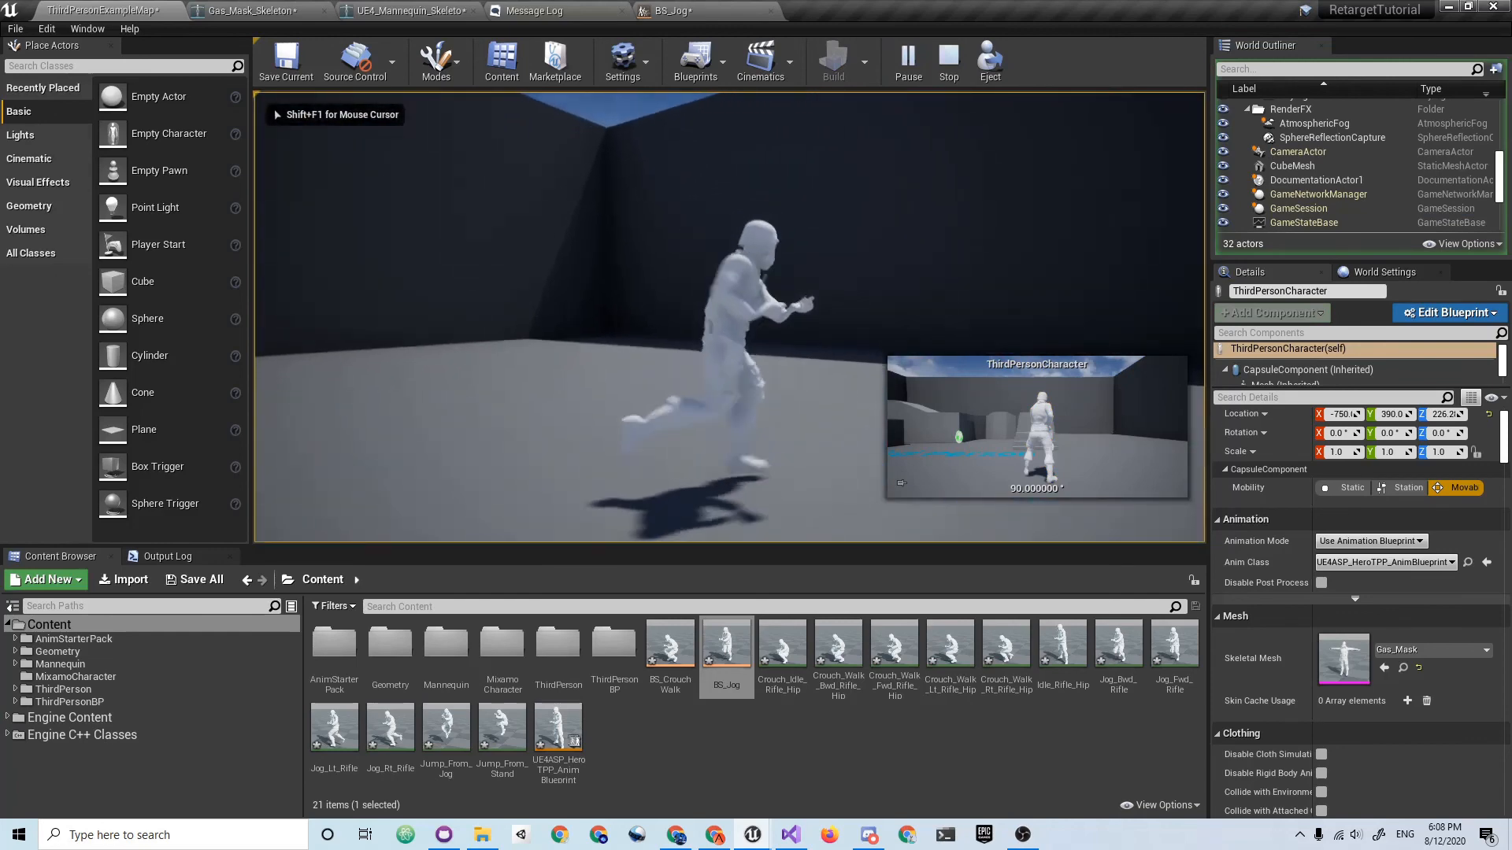
{"action": "key", "text": "w"}
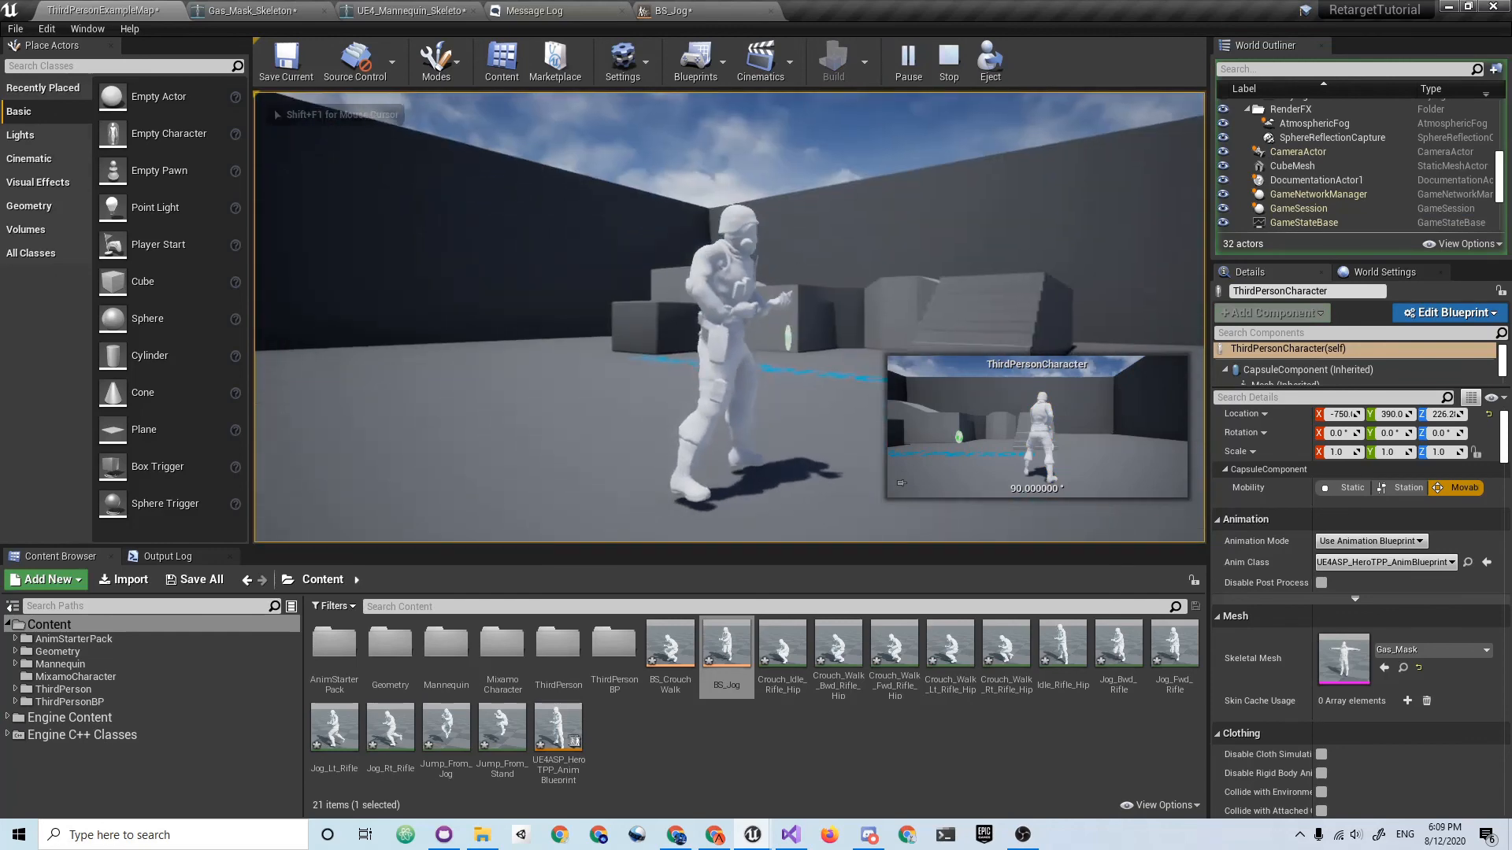
{"action": "key", "text": "w"}
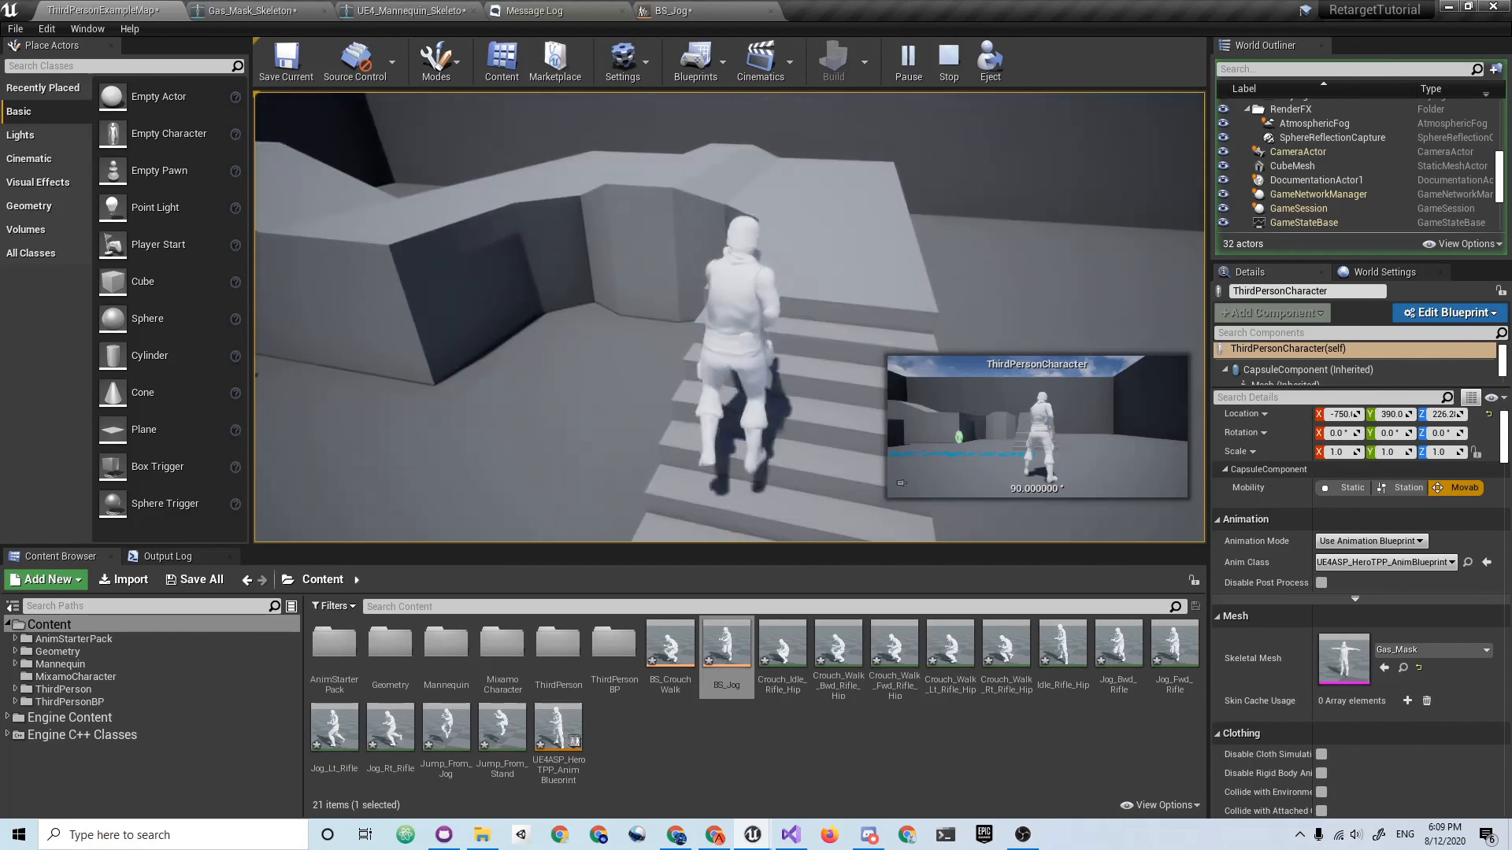
{"action": "key", "text": "Escape"}
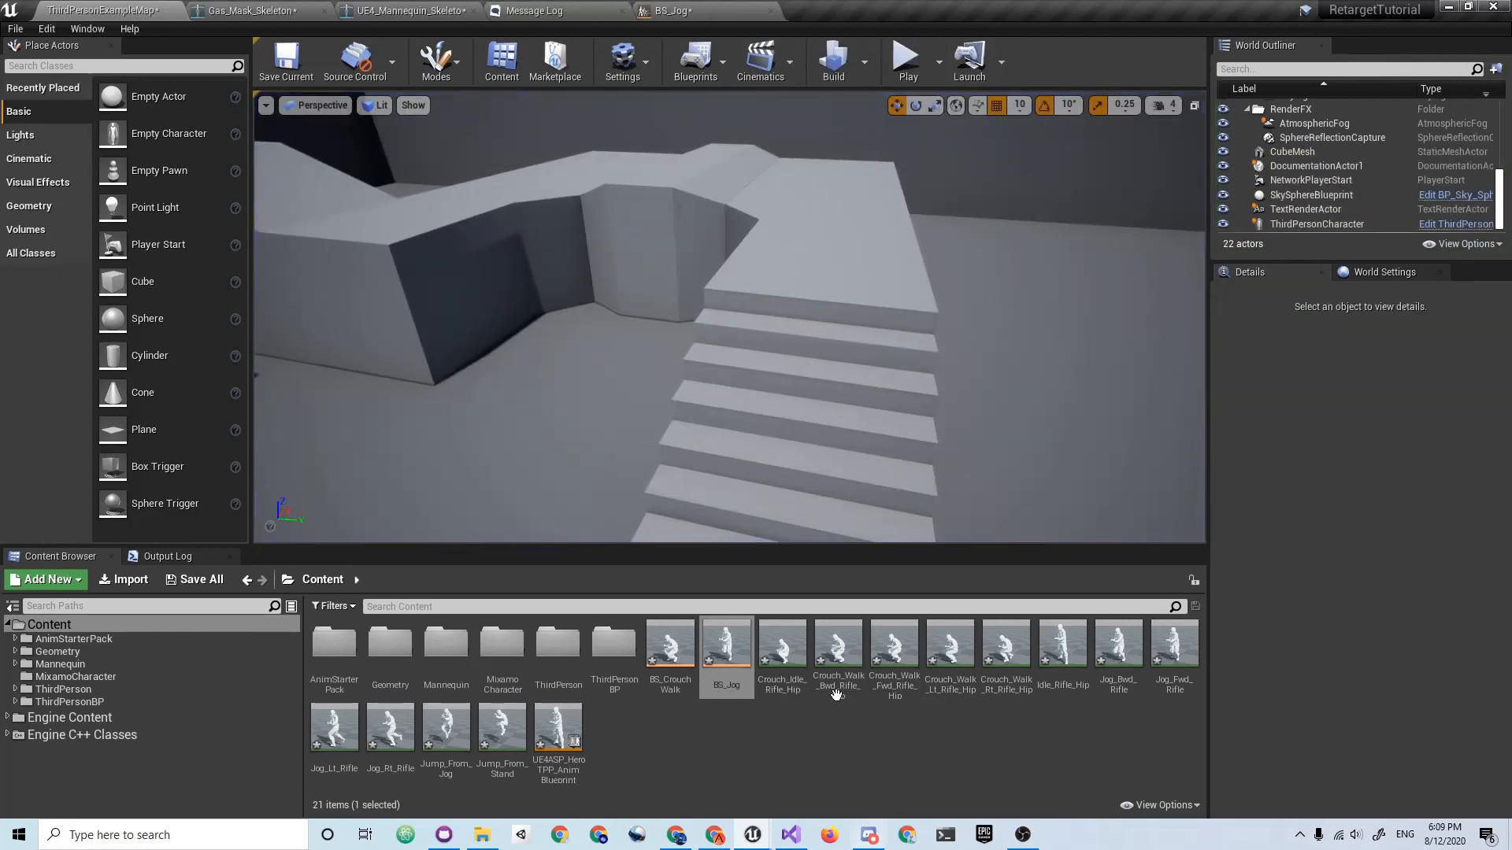
Step: Save the level and all modified assets
{"action": "key", "text": "ctrl+shift+s"}
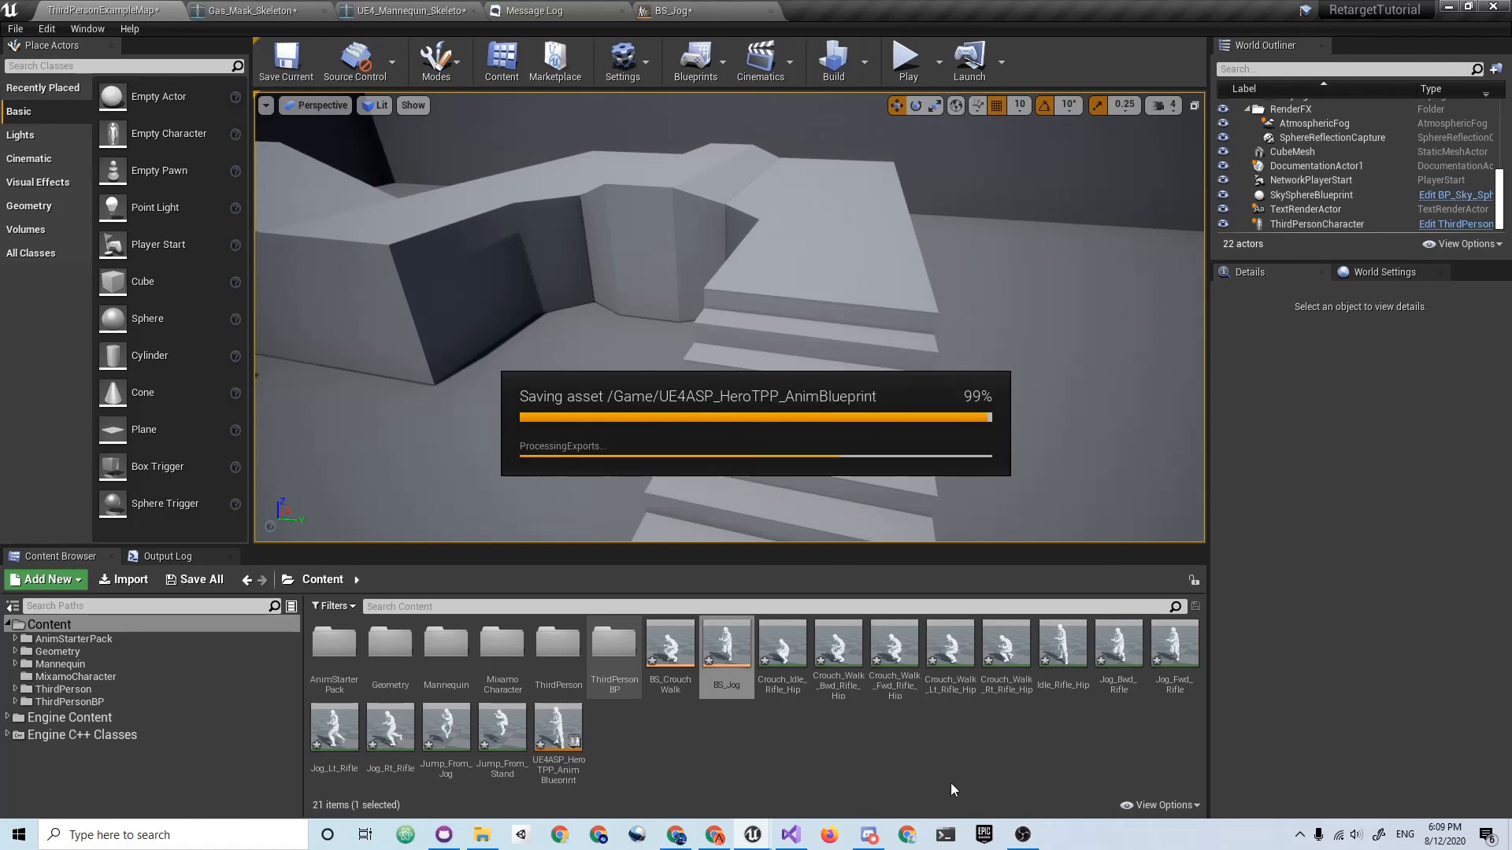
{"action": "left_click", "coordinate": [1023, 833]}
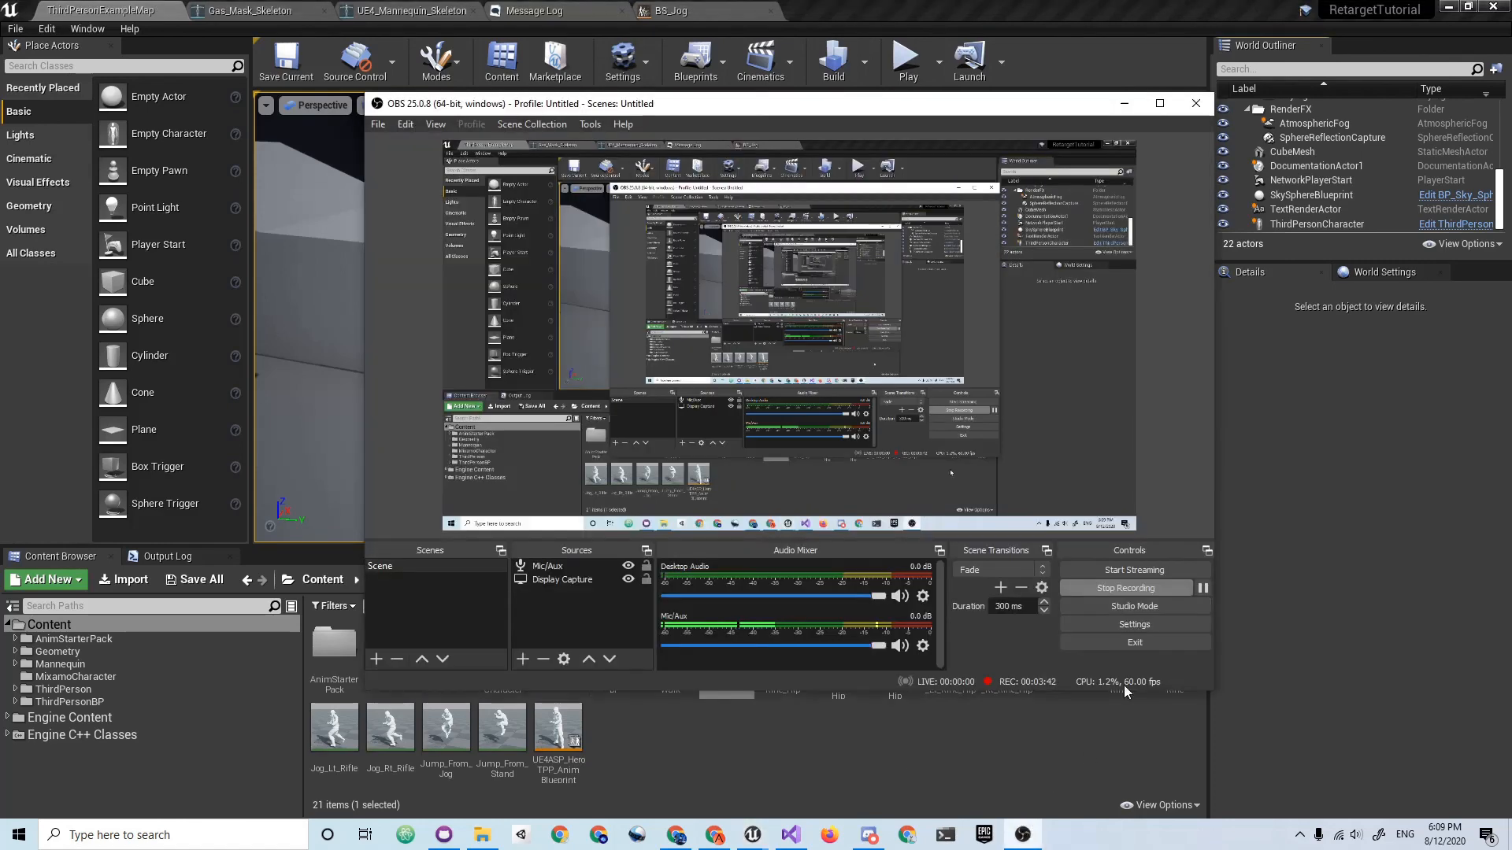